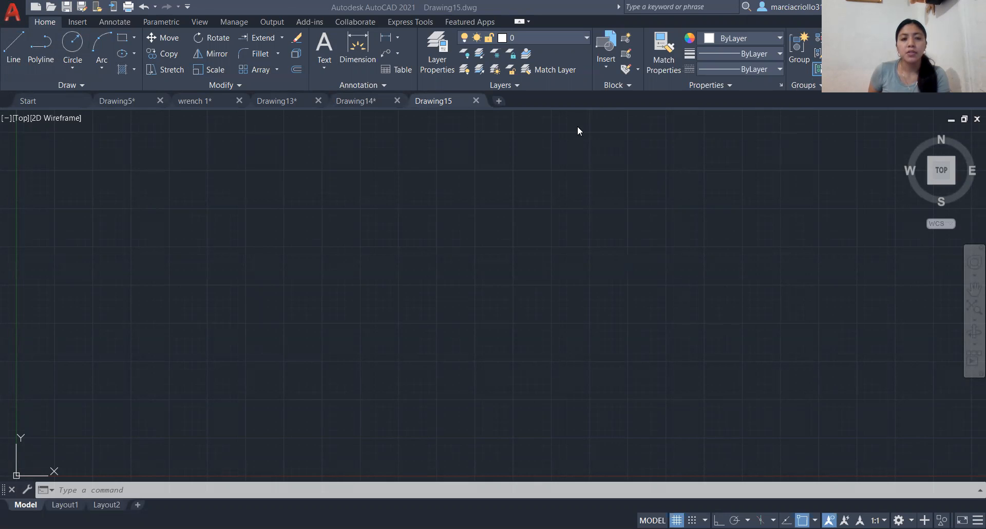
# - Draw a freehand chain of nine connected straight line segments across the empty drawing area
pyautogui.moveTo(220, 94)
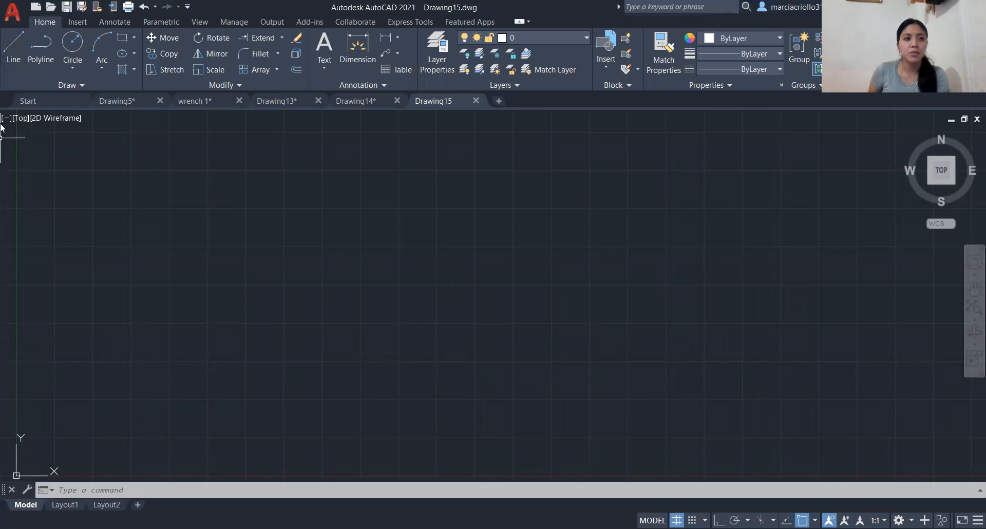
pyautogui.click(13, 47)
pyautogui.click(80, 305)
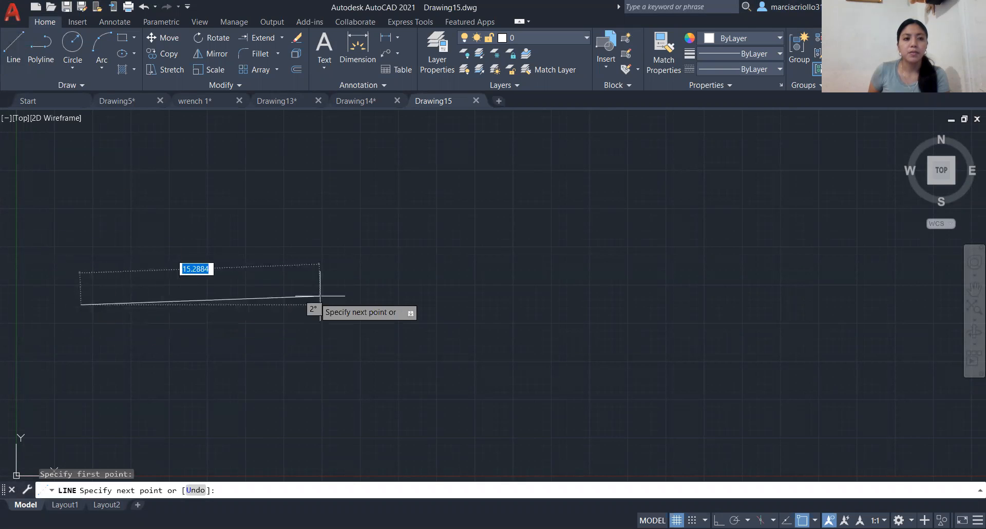
pyautogui.click(328, 292)
pyautogui.click(307, 234)
pyautogui.click(111, 211)
pyautogui.click(232, 208)
pyautogui.click(204, 298)
pyautogui.click(461, 301)
pyautogui.click(402, 226)
pyautogui.click(344, 202)
pyautogui.click(255, 178)
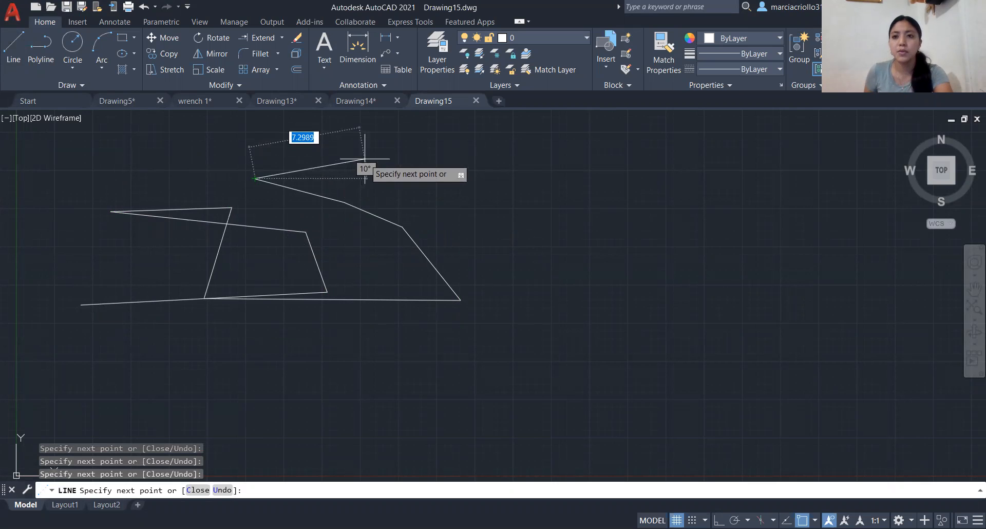
pyautogui.press('Return')
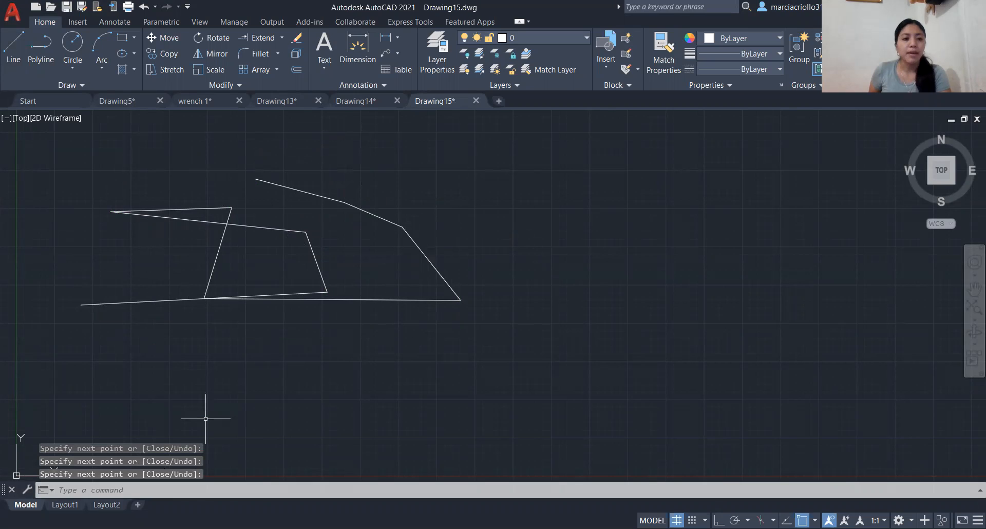
# - Draw an eight-sided polygon inscribed in a circle of radius 5, beside the line chain
pyautogui.click(182, 496)
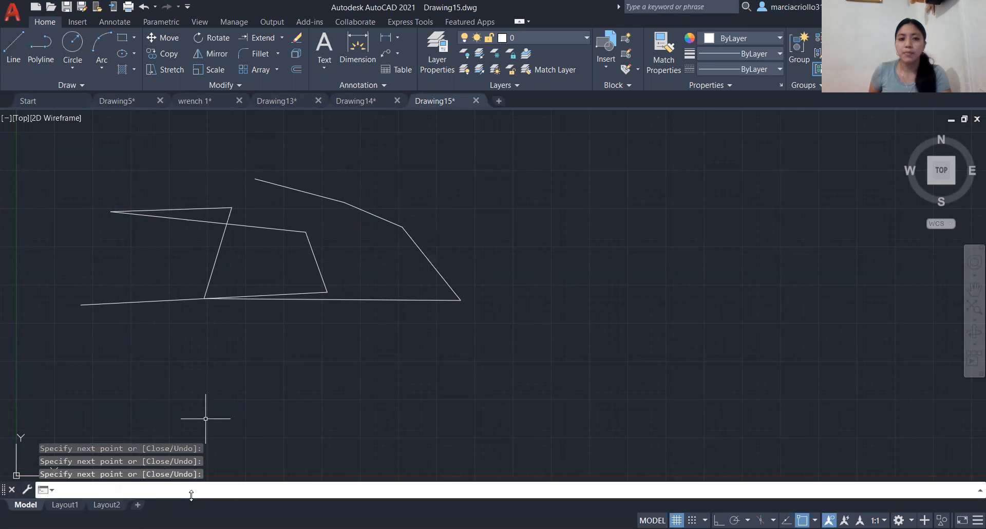
pyautogui.click(230, 489)
pyautogui.write('POL')
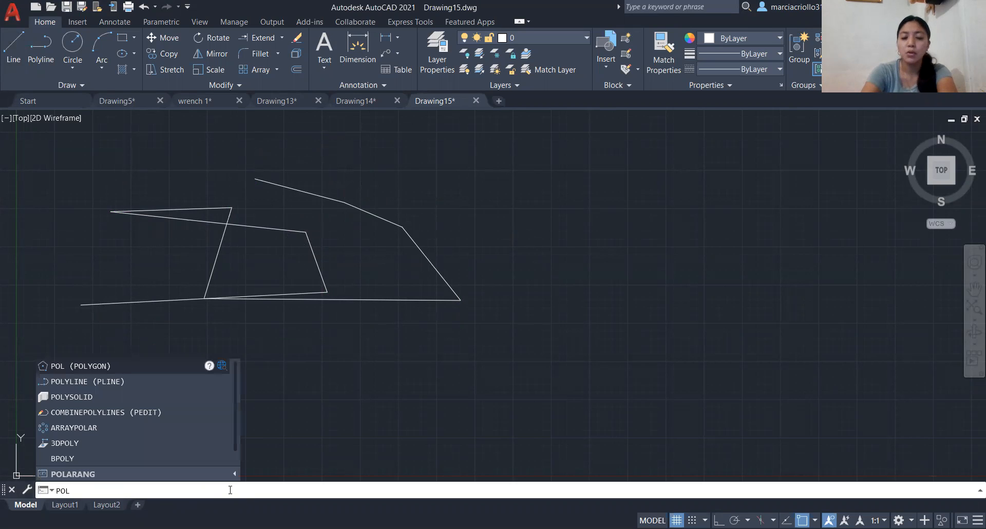
pyautogui.press('Return')
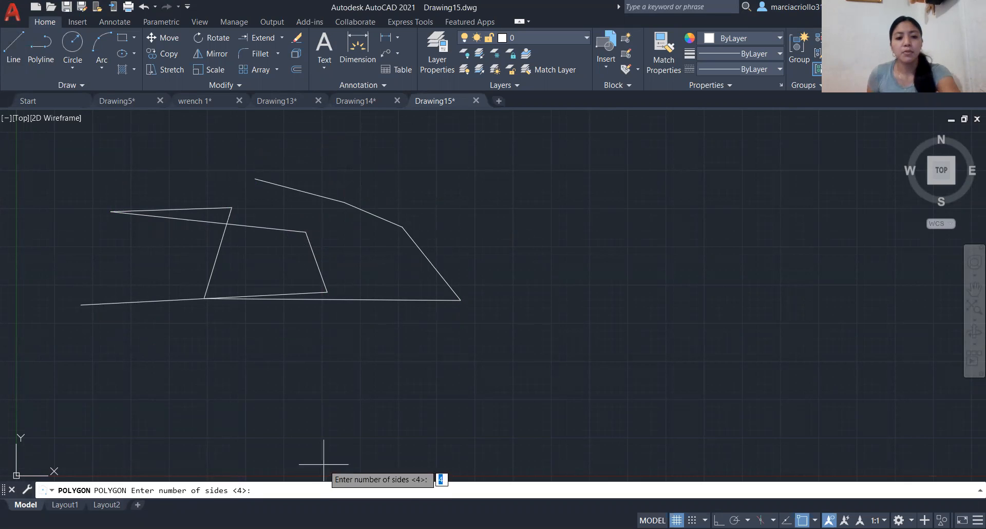
pyautogui.write('8')
pyautogui.press('Return')
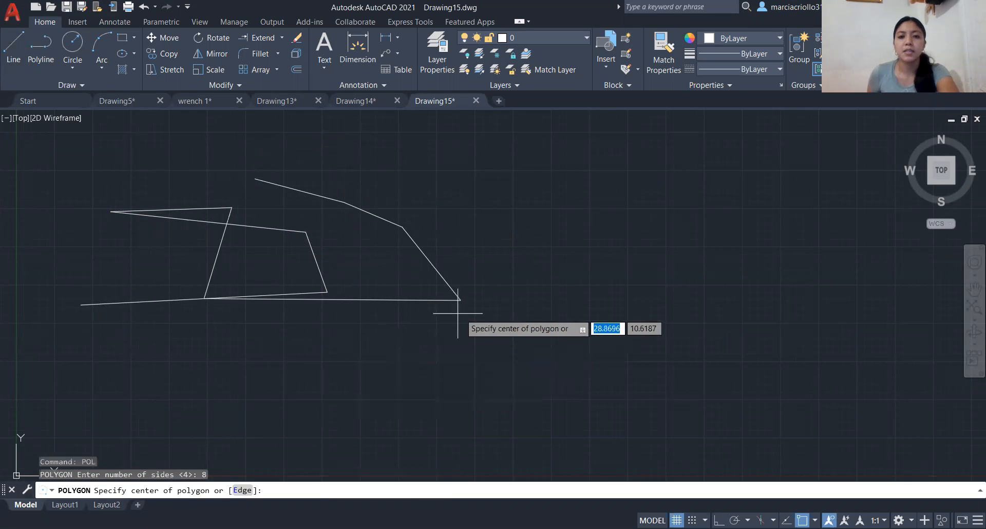
pyautogui.click(580, 325)
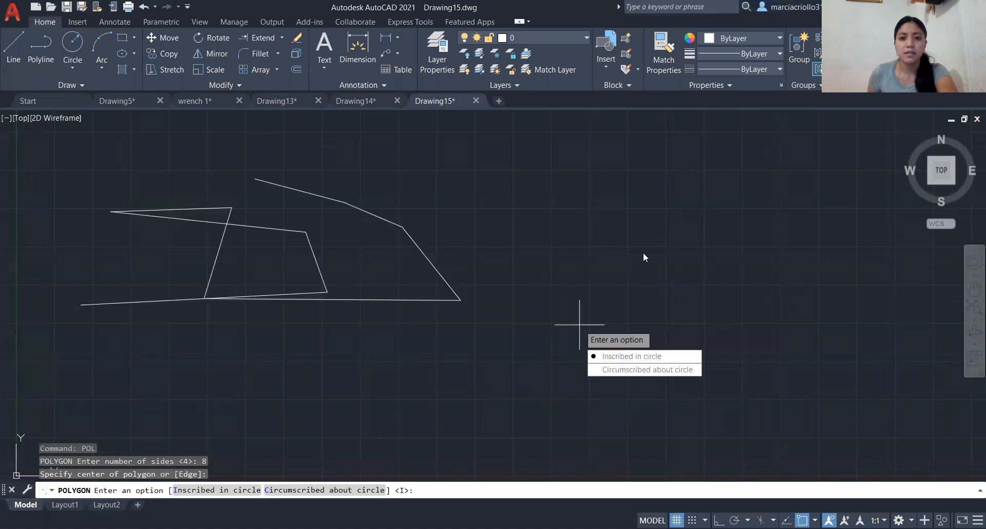
pyautogui.press('Down')
pyautogui.press('Return')
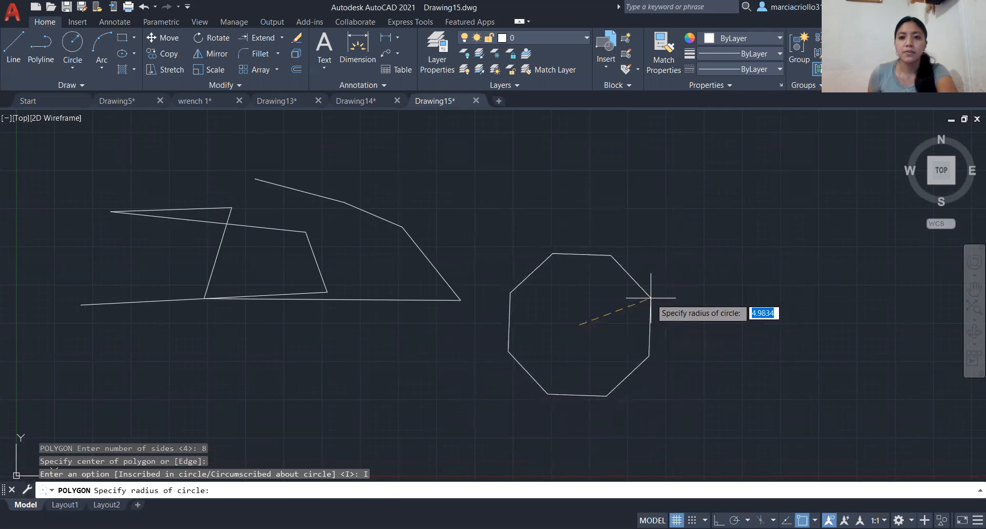
pyautogui.write('5')
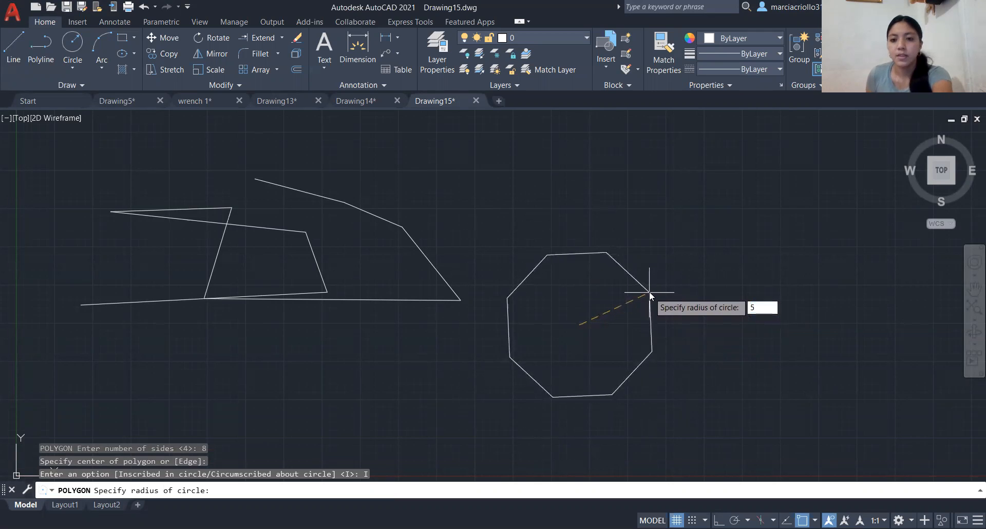
pyautogui.press('Return')
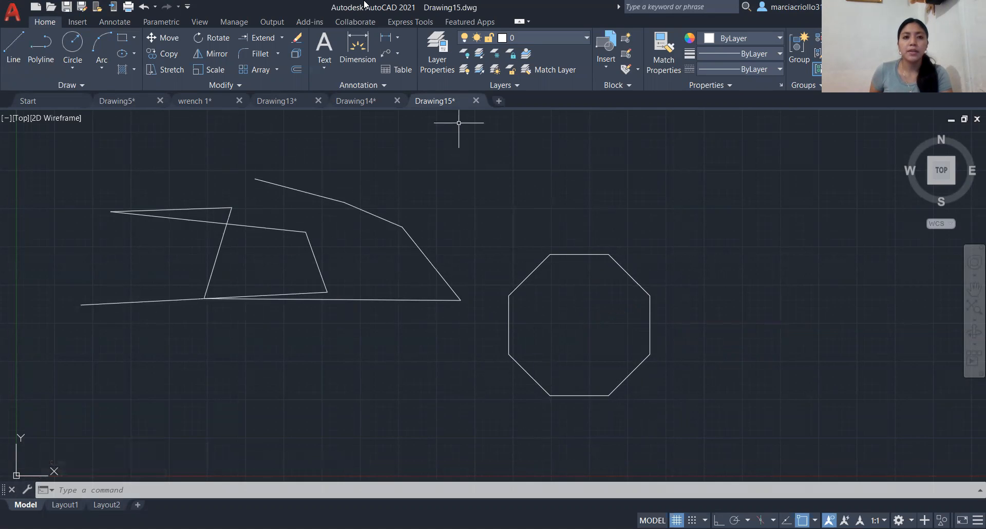
# - Erase the octagon beside the line chain
pyautogui.click(738, 278)
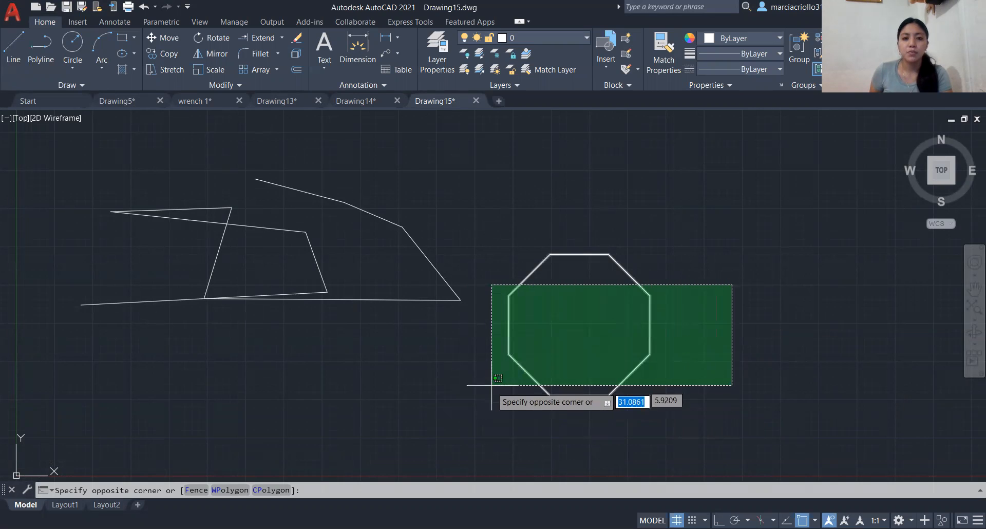
pyautogui.click(488, 415)
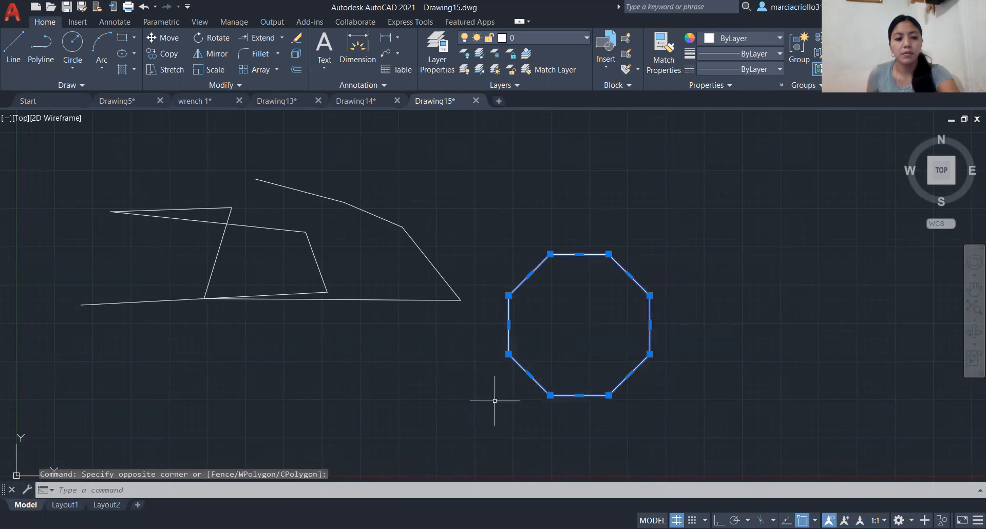
pyautogui.write('e')
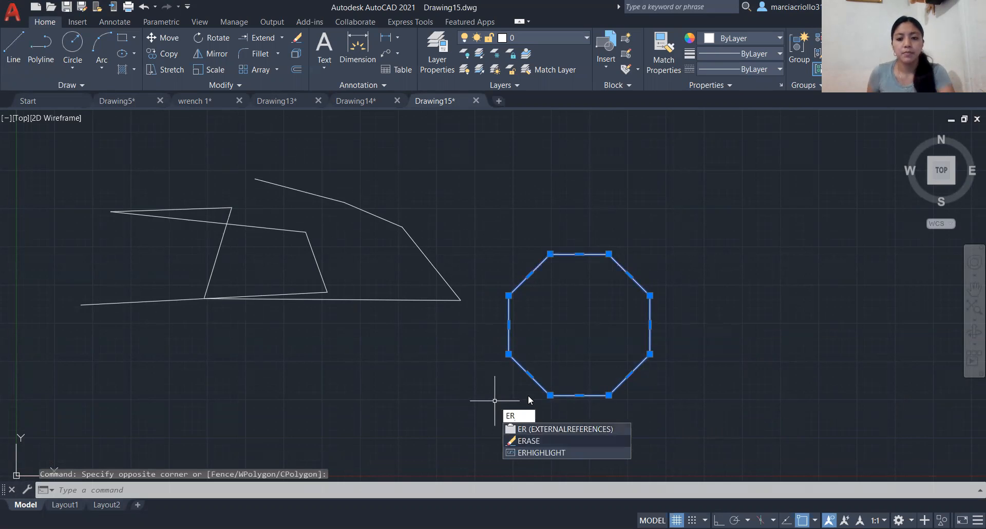
pyautogui.press('Return')
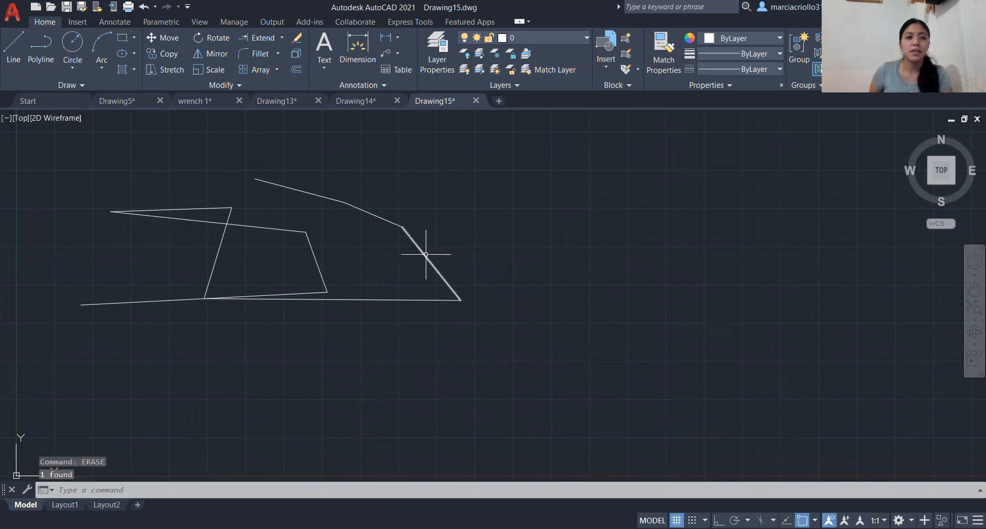
# - Erase all nine segments of the freehand line chain with the Erase command
pyautogui.click(295, 42)
pyautogui.click(295, 194)
pyautogui.click(295, 194)
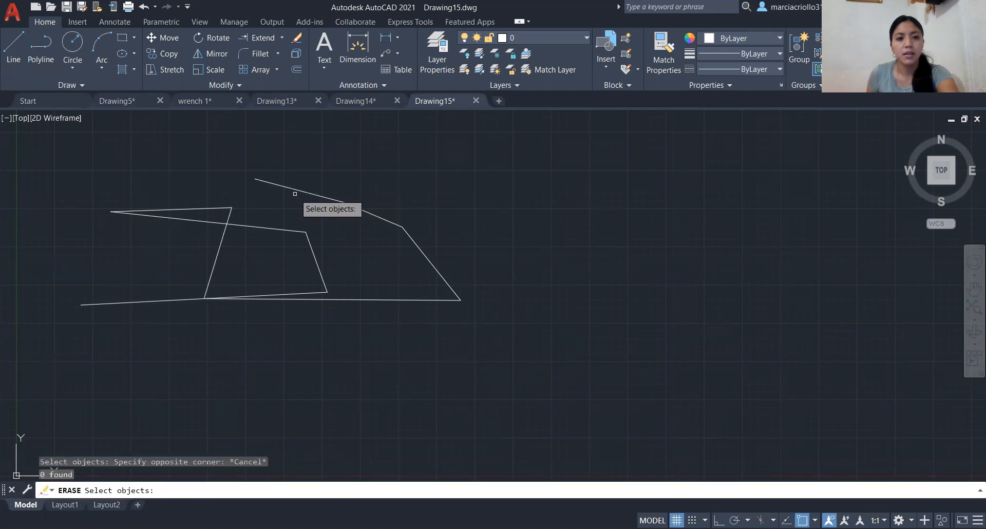
pyautogui.click(309, 191)
pyautogui.click(309, 190)
pyautogui.click(308, 194)
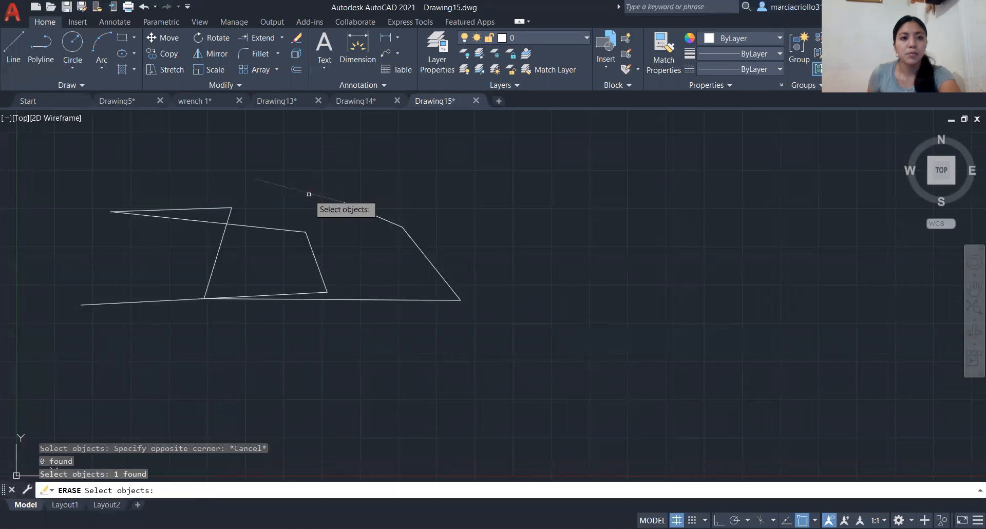
pyautogui.click(394, 224)
pyautogui.click(417, 251)
pyautogui.click(408, 301)
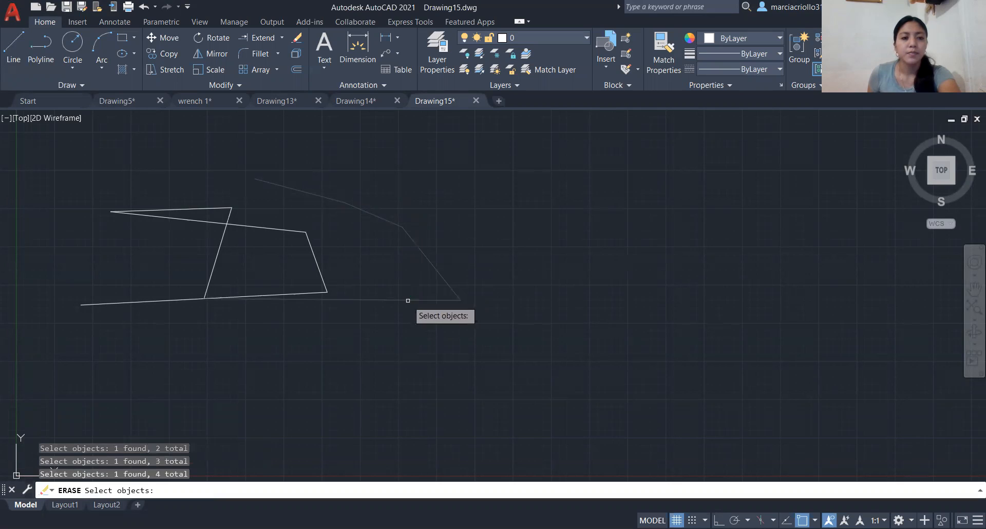
pyautogui.click(321, 272)
pyautogui.click(251, 220)
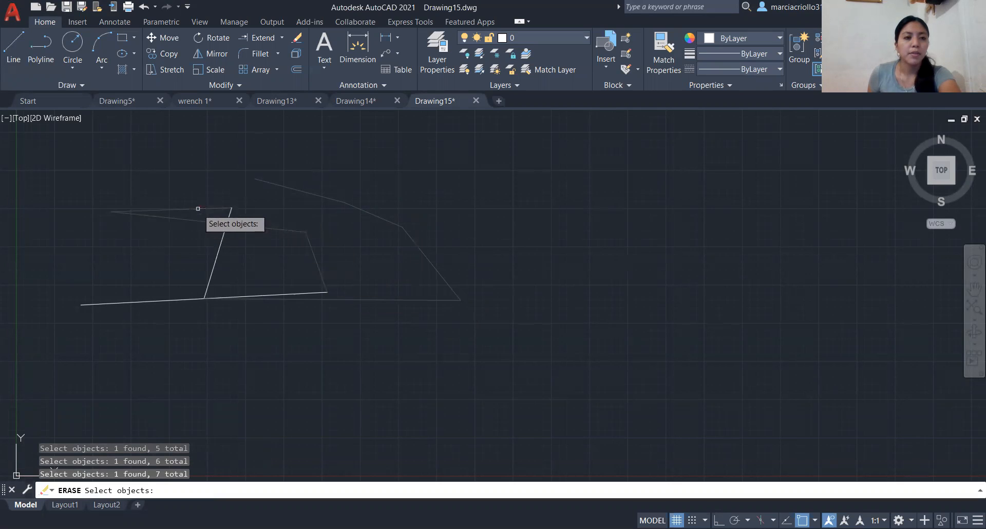
pyautogui.click(224, 235)
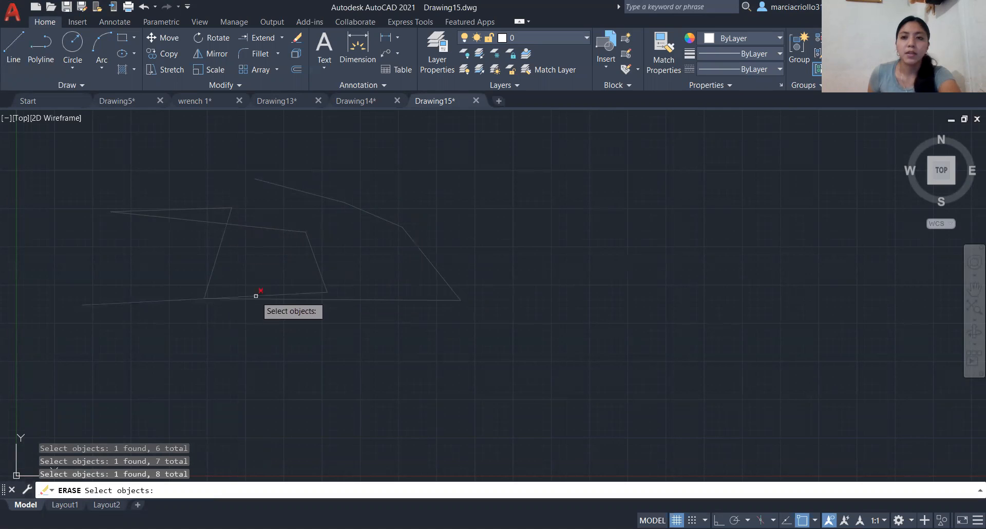
pyautogui.click(256, 296)
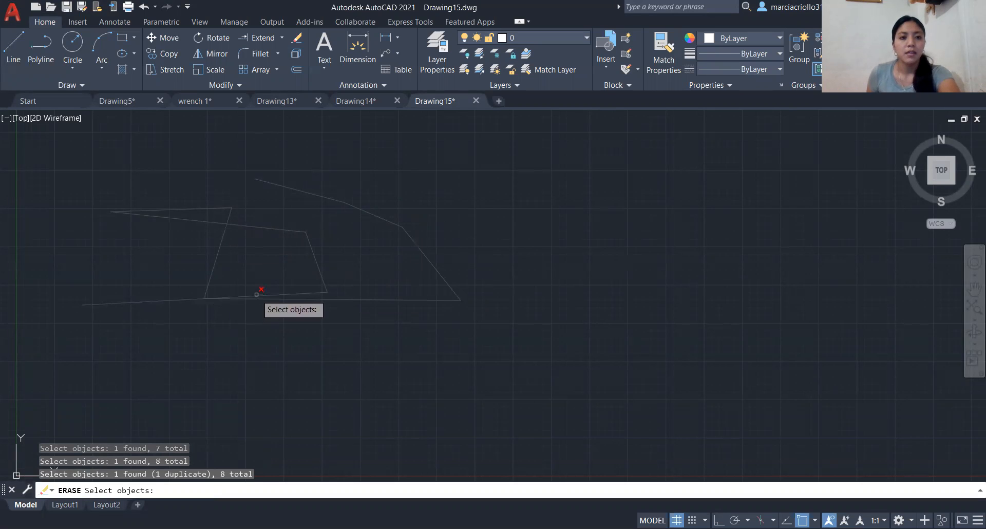
pyautogui.click(257, 295)
pyautogui.press('Return')
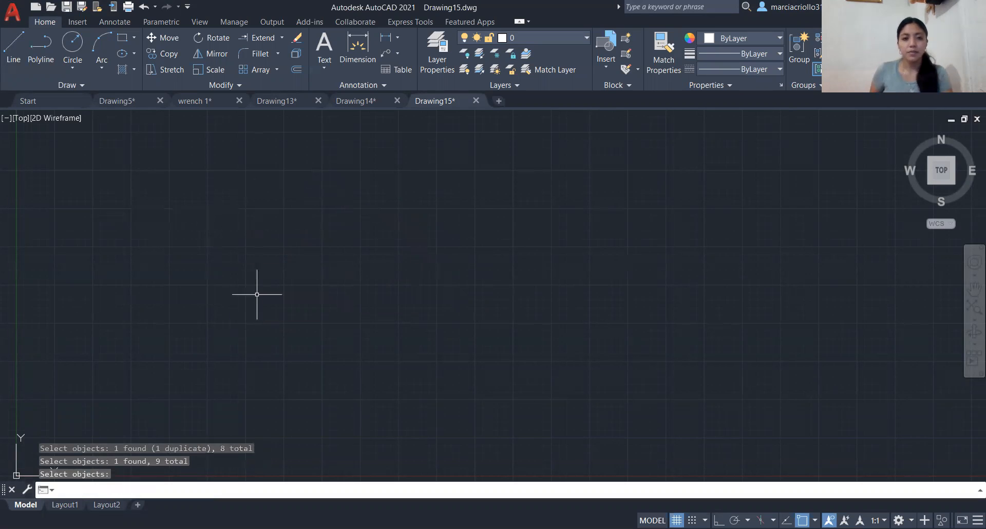
# - Set the model space limits with the lower left corner at 0,0 and the upper right corner at 10.5,8
pyautogui.scroll(-2, 255, 269)
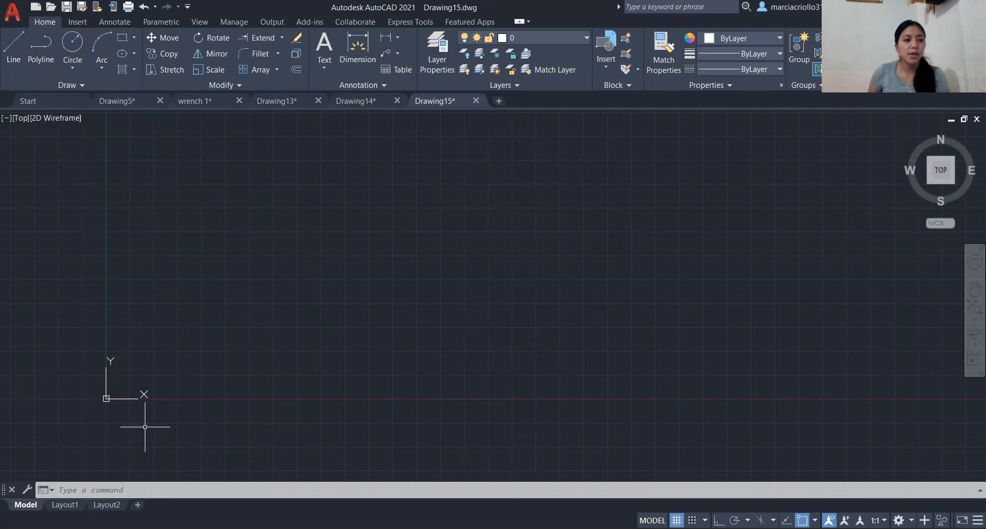
pyautogui.click(99, 490)
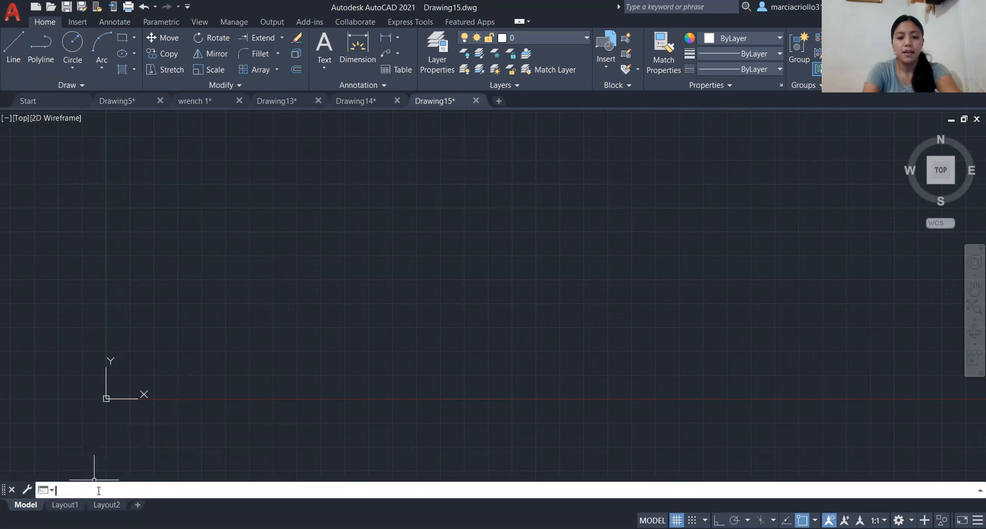
pyautogui.write('LIMITS')
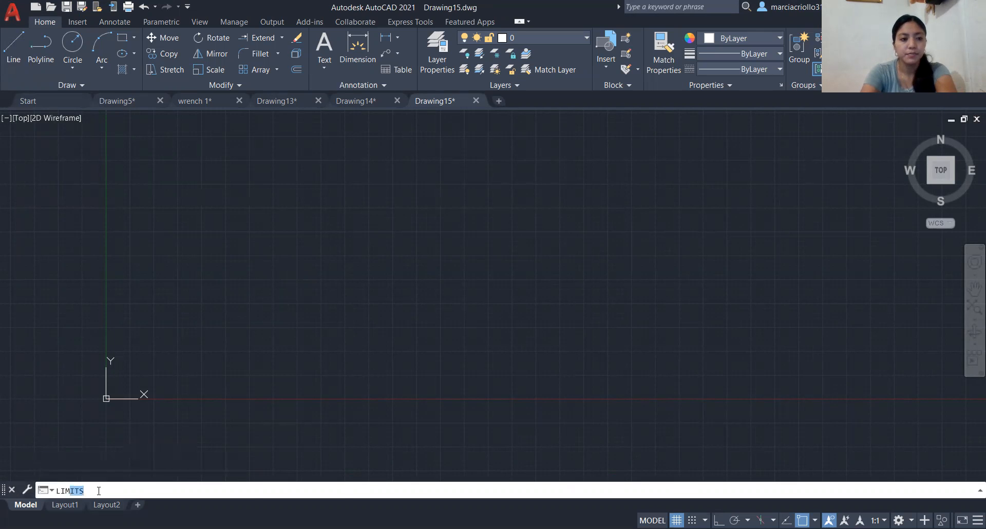
pyautogui.press('Return')
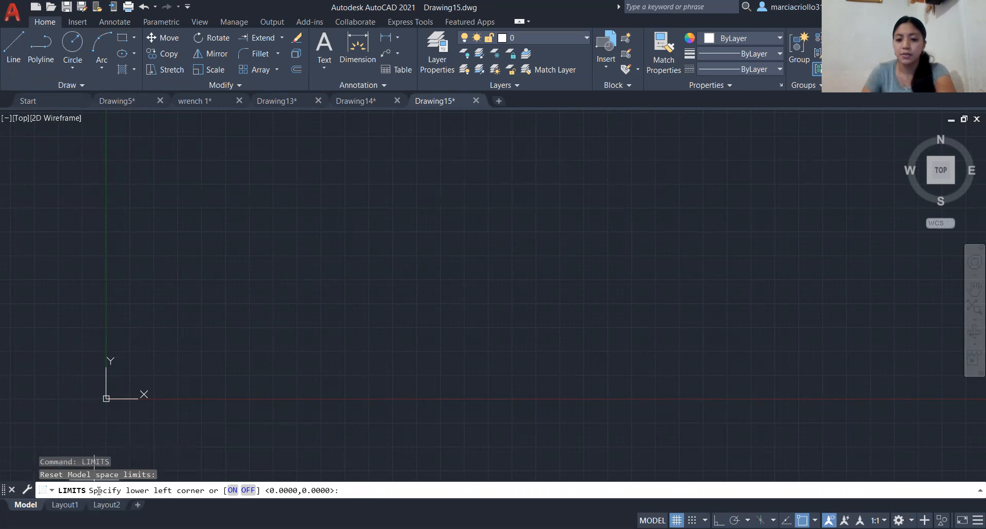
pyautogui.press('Return')
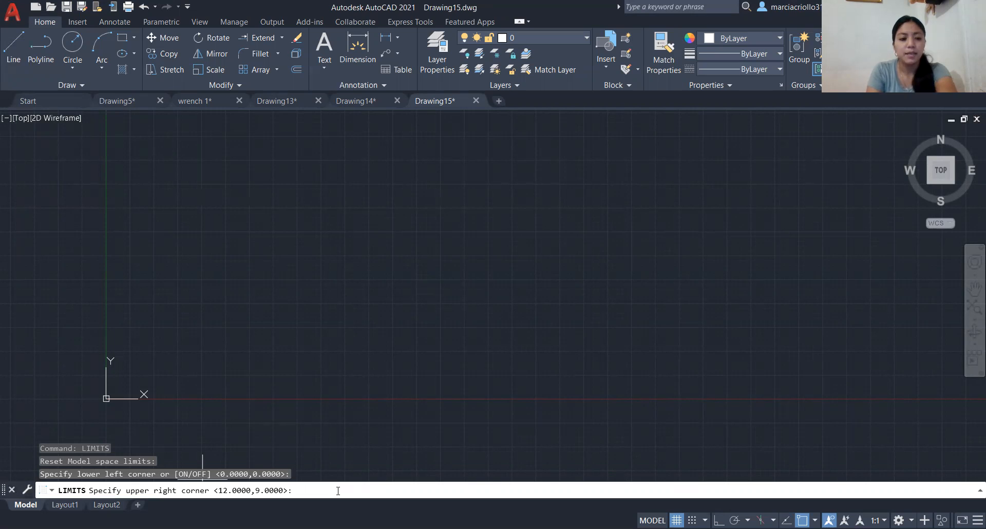
pyautogui.write('10.5')
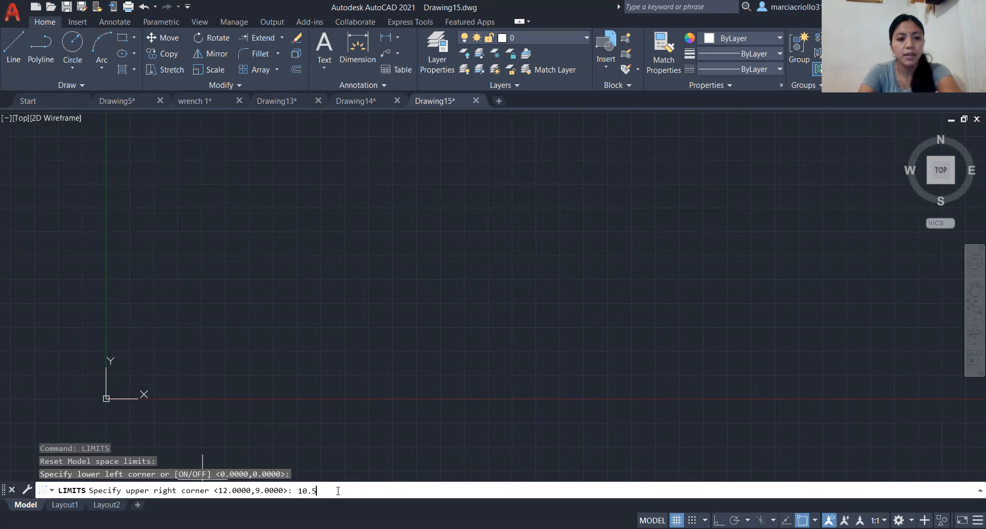
pyautogui.write(',8')
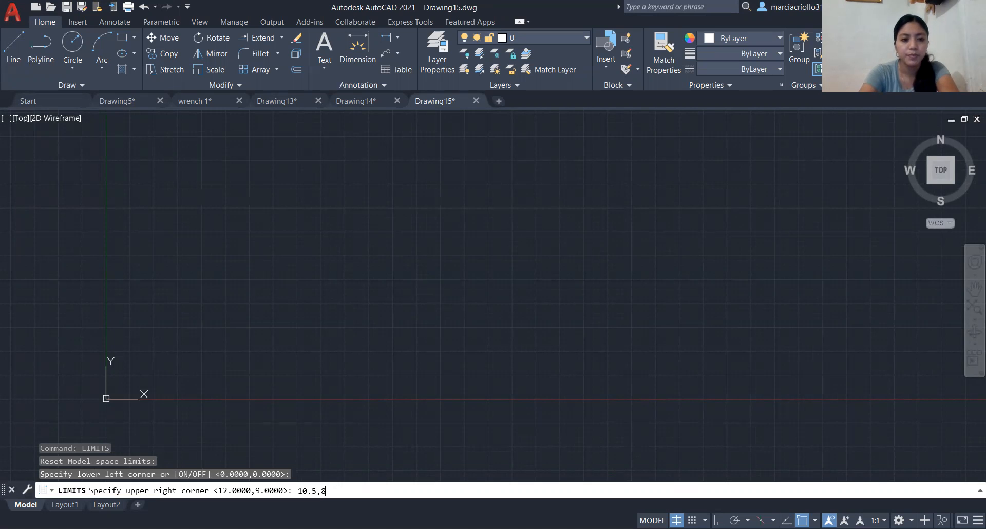
pyautogui.press('Return')
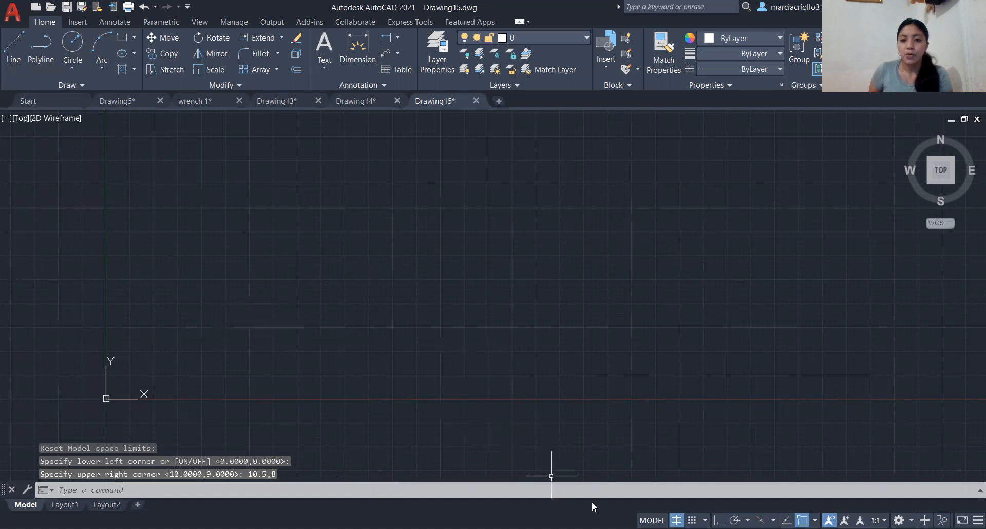
# - Set a major grid line every 4 and turn off displaying the grid beyond the limits
pyautogui.press('F7')
pyautogui.press('F7')
pyautogui.rightClick(677, 521)
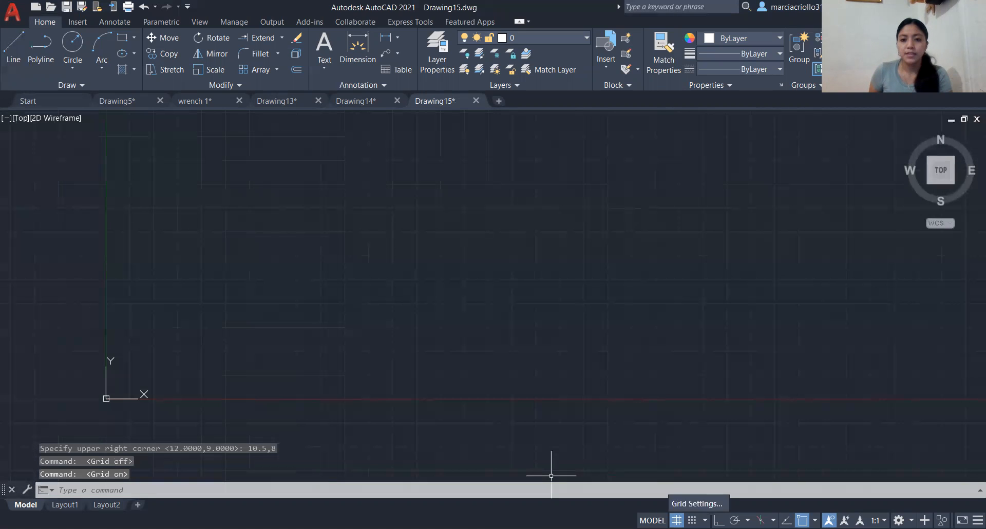
pyautogui.click(699, 504)
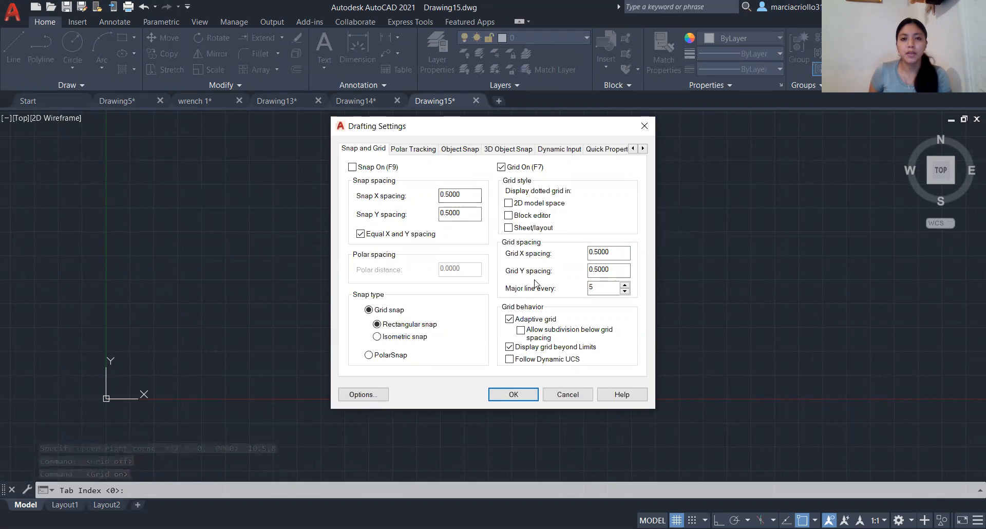
pyautogui.click(610, 293)
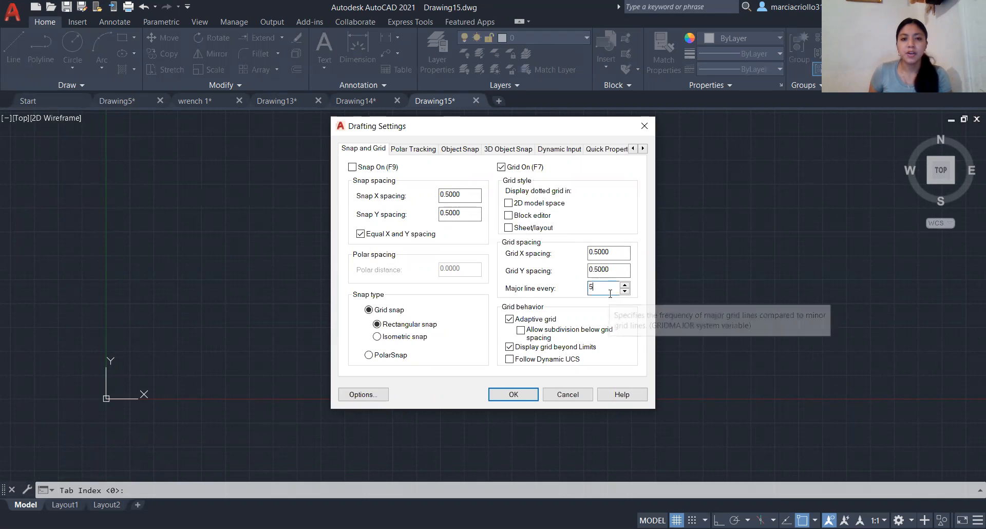
pyautogui.press('BackSpace')
pyautogui.write('4')
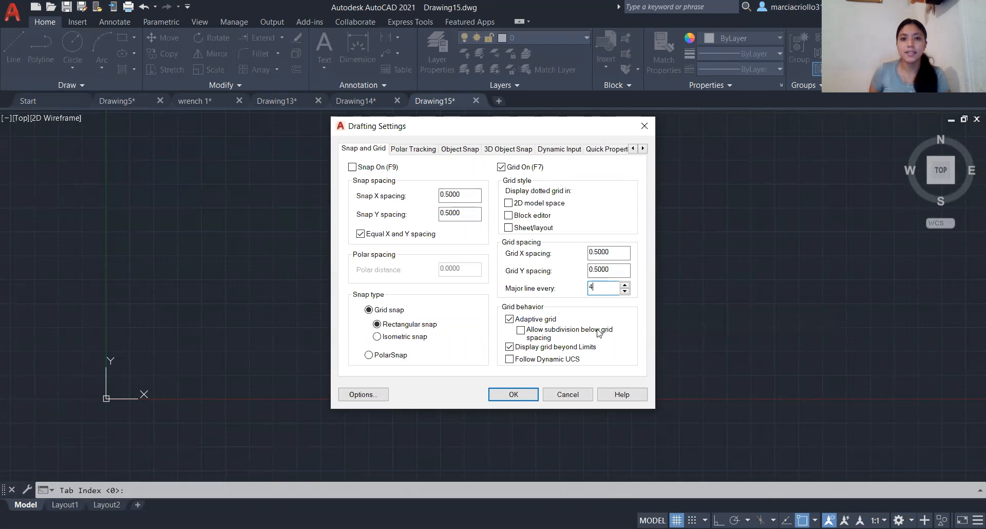
pyautogui.click(510, 349)
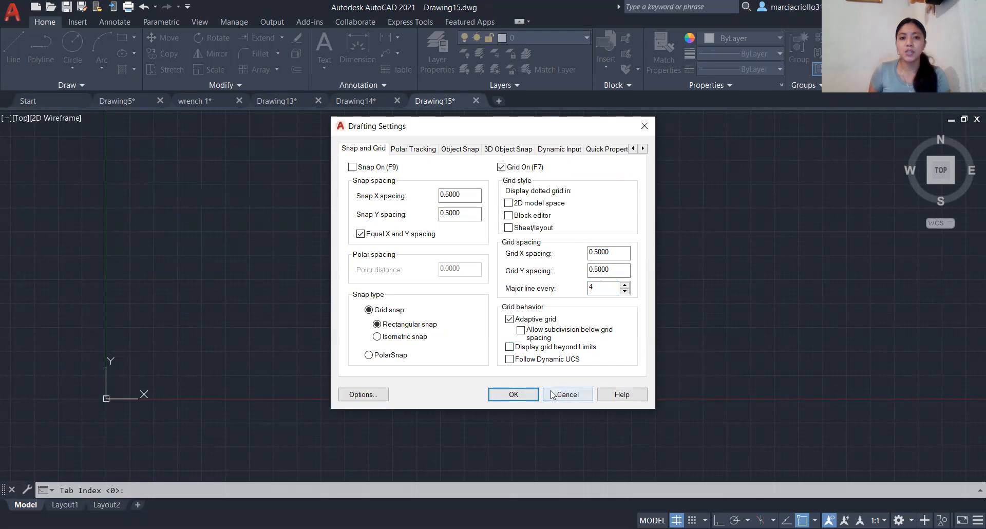
pyautogui.click(514, 394)
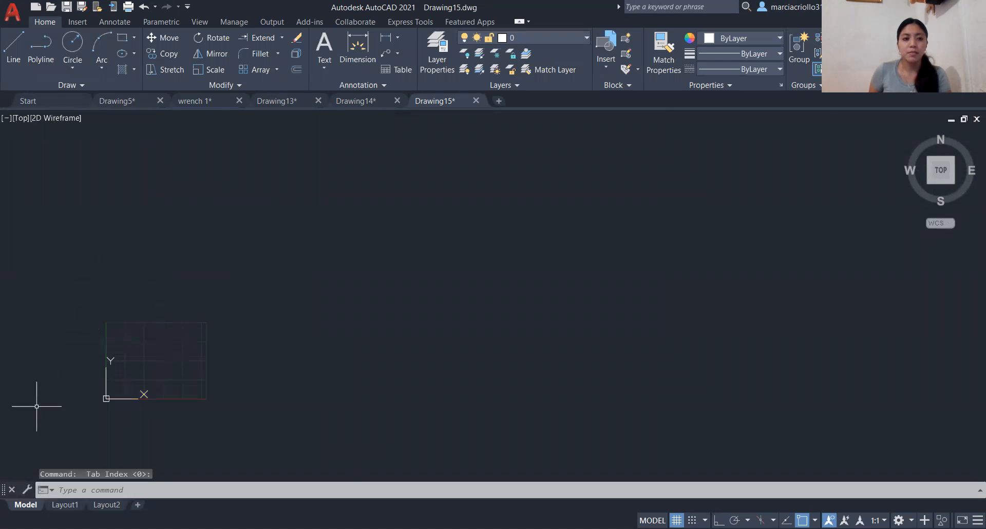
# - Draw the sheet border as a rectangle from corner 0,0 to corner 10.5,8
pyautogui.click(142, 364)
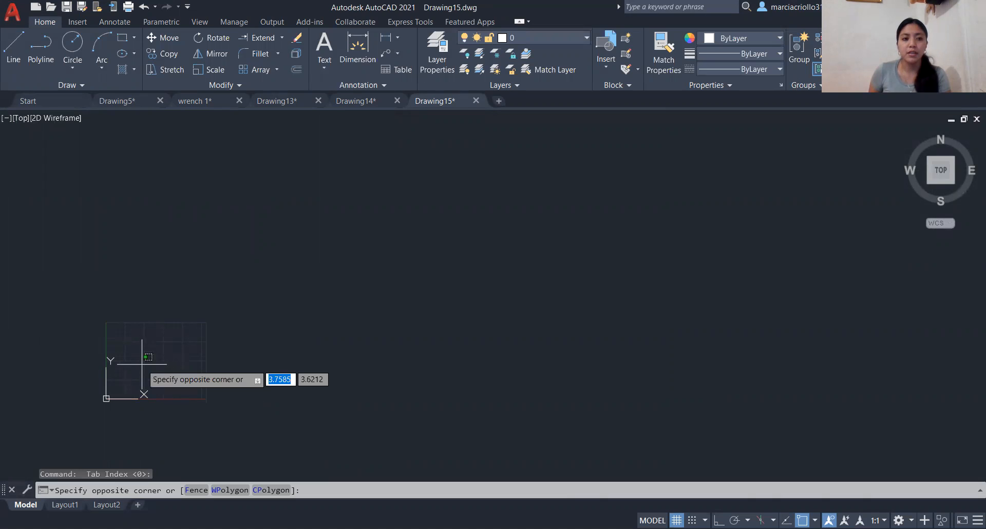
pyautogui.click(142, 364)
pyautogui.moveTo(141, 358); pyautogui.dragTo(467, 320, button='middle')
pyautogui.scroll(4, 466, 318)
pyautogui.scroll(3, 467, 318)
pyautogui.scroll(-3, 479, 308)
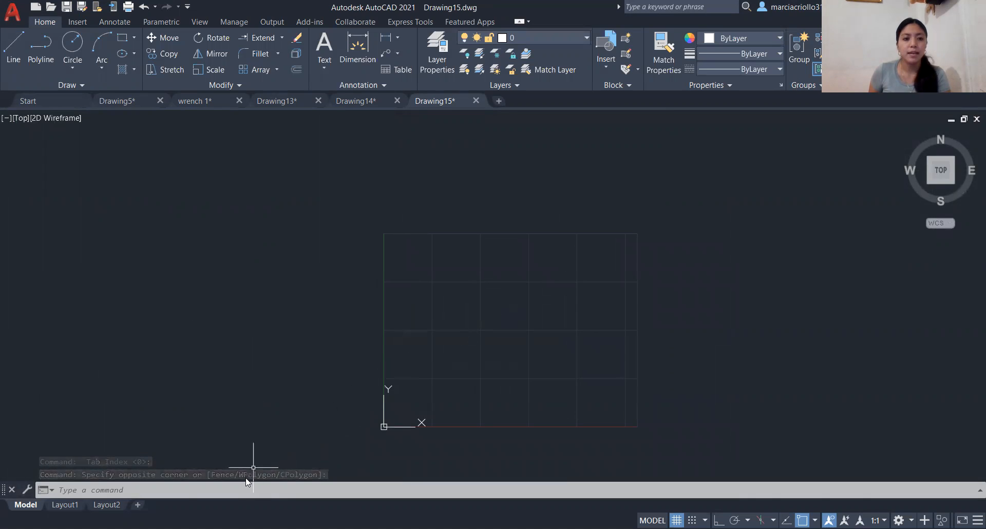
pyautogui.click(186, 491)
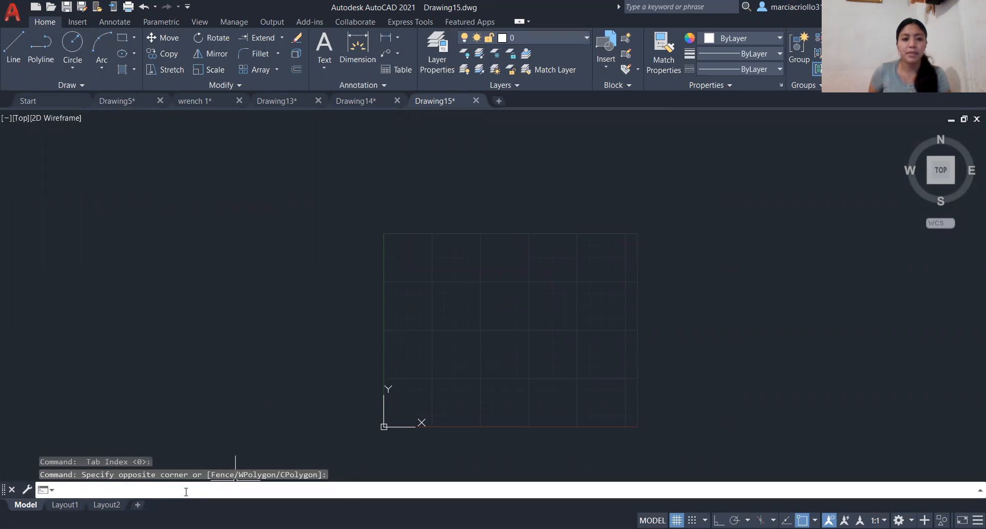
pyautogui.write('REC')
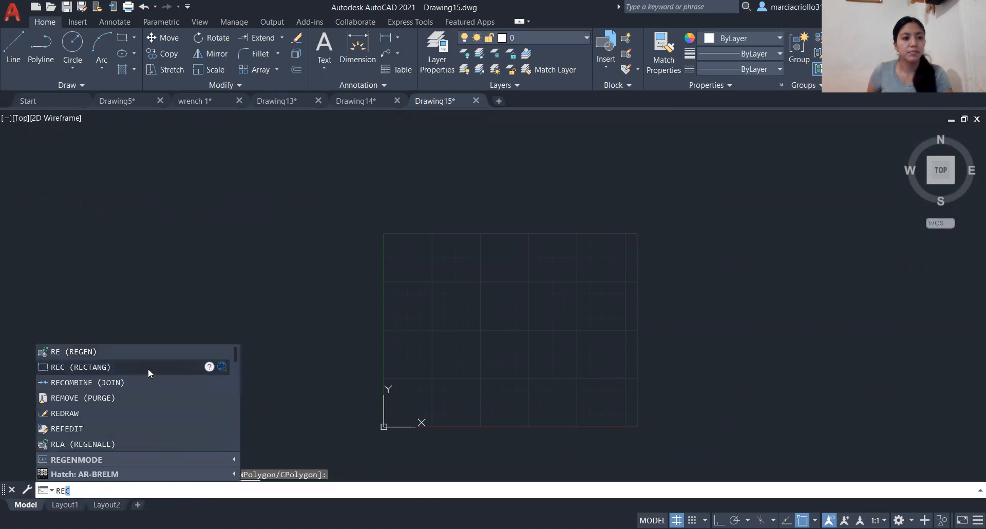
pyautogui.click(148, 369)
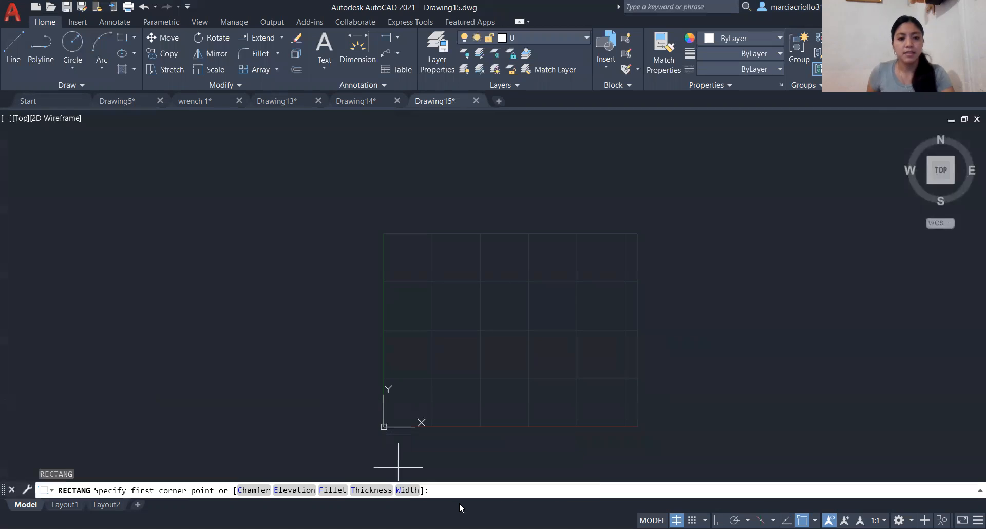
pyautogui.write('0,0')
pyautogui.press('Return')
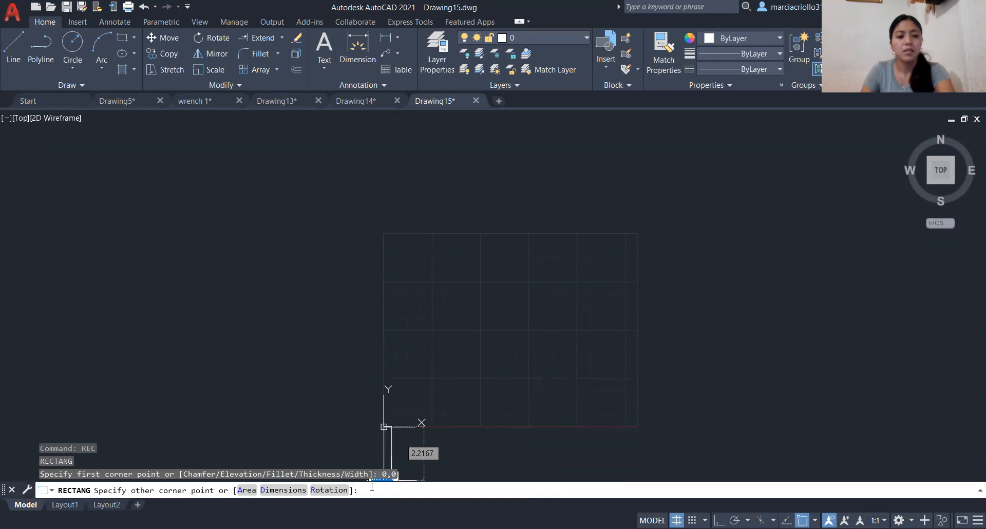
pyautogui.write('10.')
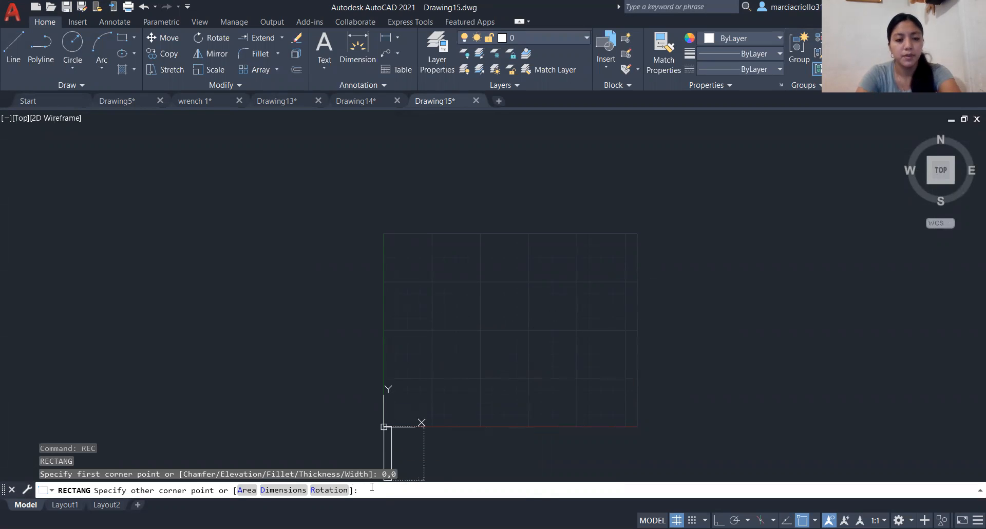
pyautogui.write('10.')
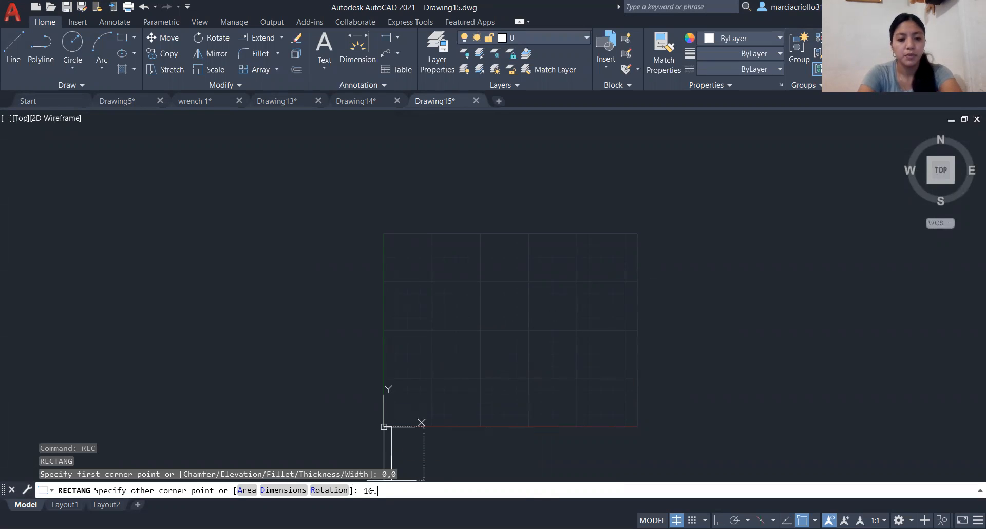
pyautogui.write('5.')
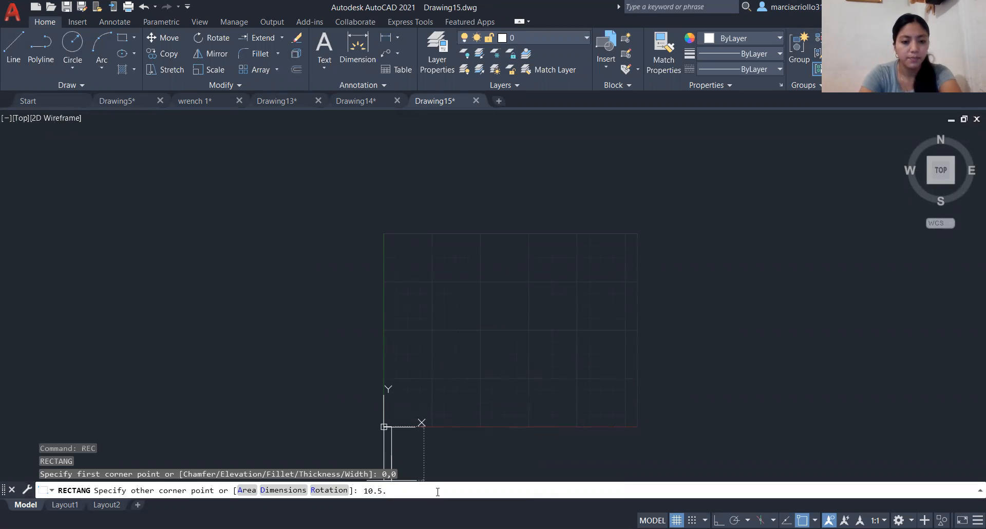
pyautogui.press('BackSpace')
pyautogui.write(',8')
pyautogui.press('Return')
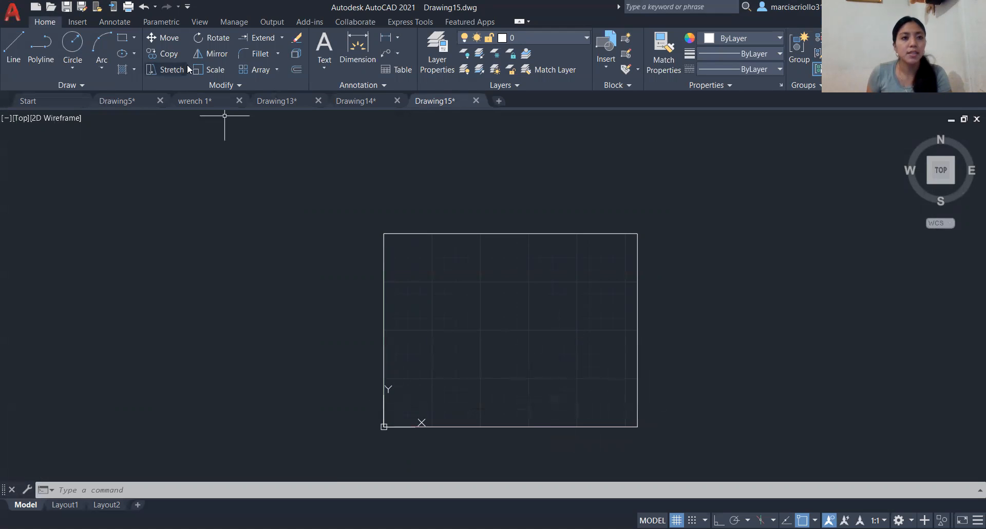
# - Try to draw a title block rectangle from the midpoint of the border's lower edge to its right edge
pyautogui.click(123, 39)
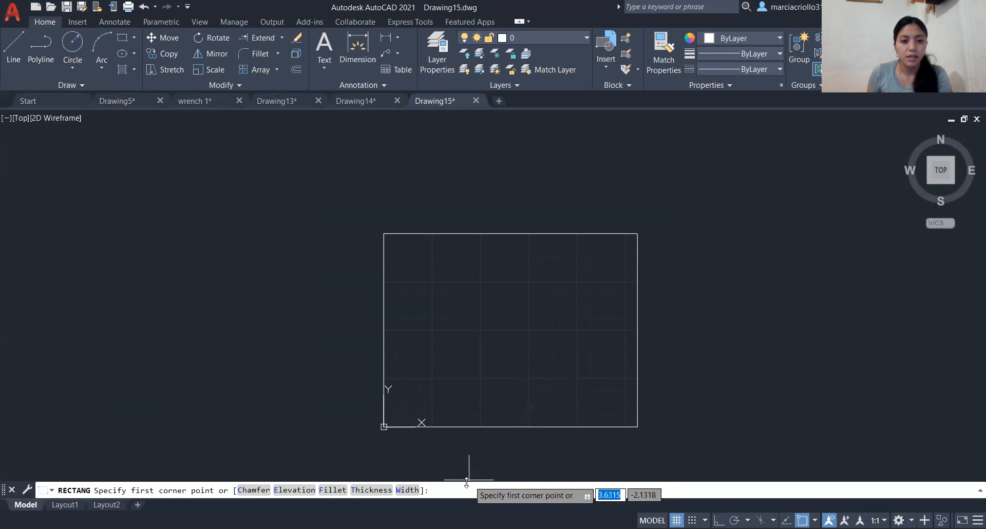
pyautogui.click(512, 427)
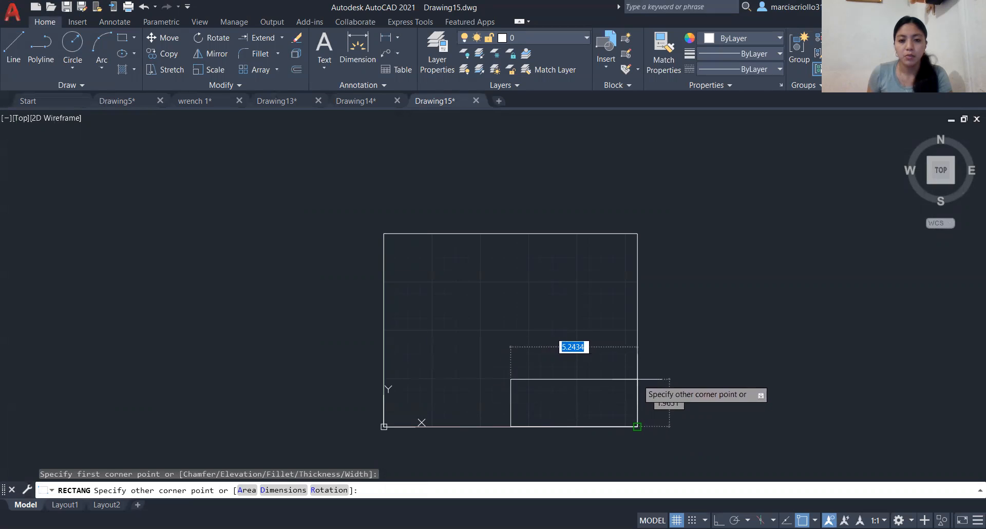
pyautogui.click(637, 379)
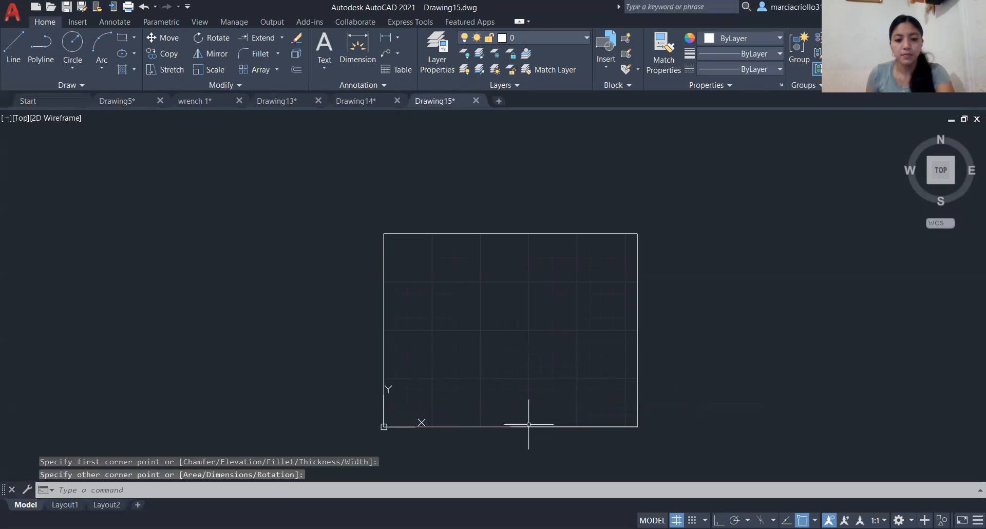
# - Draw title block lines from the border's bottom midpoint up about 1.5, then horizontally across to the border's right edge
pyautogui.write('L')
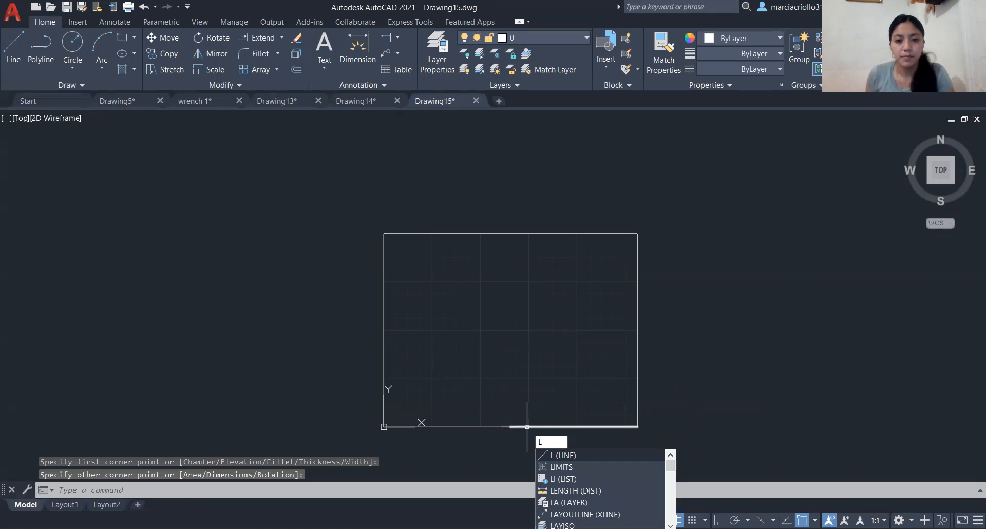
pyautogui.press('Return')
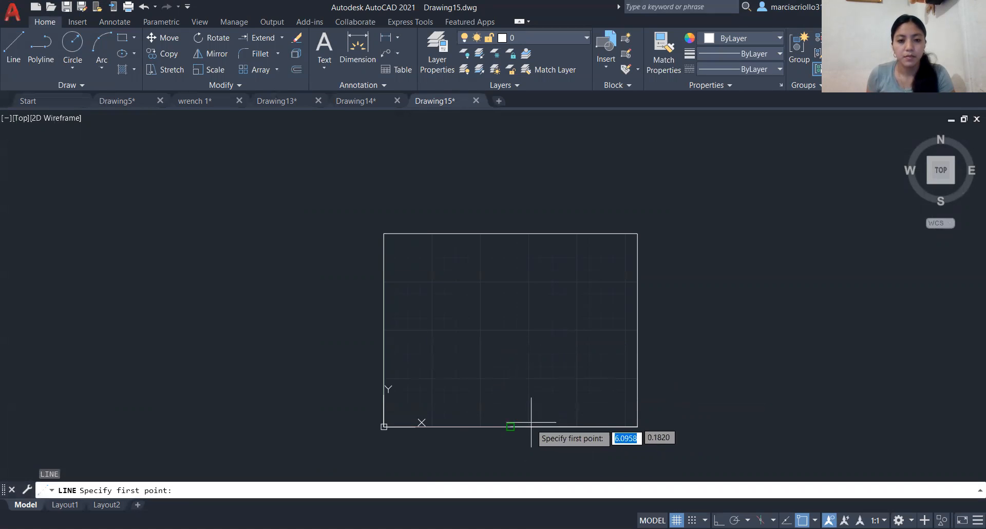
pyautogui.click(510, 426)
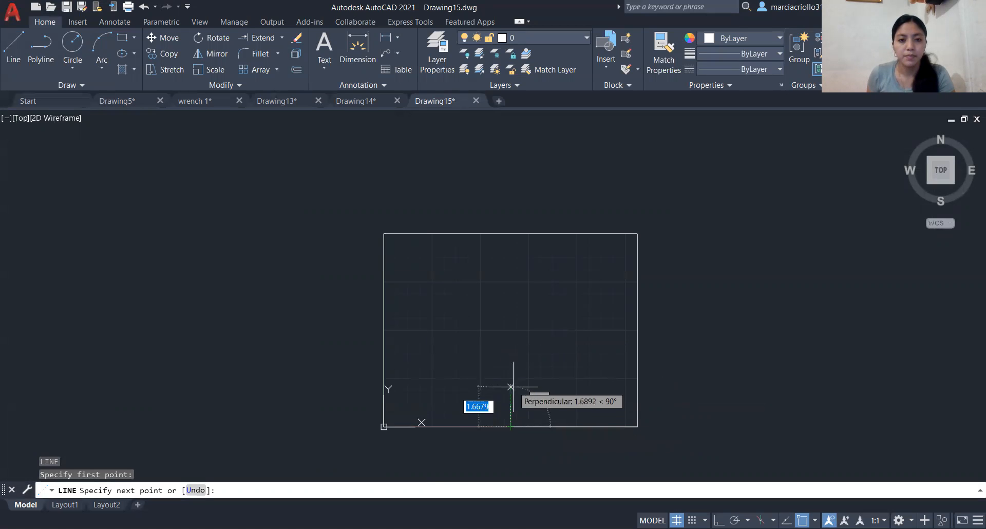
pyautogui.click(638, 390)
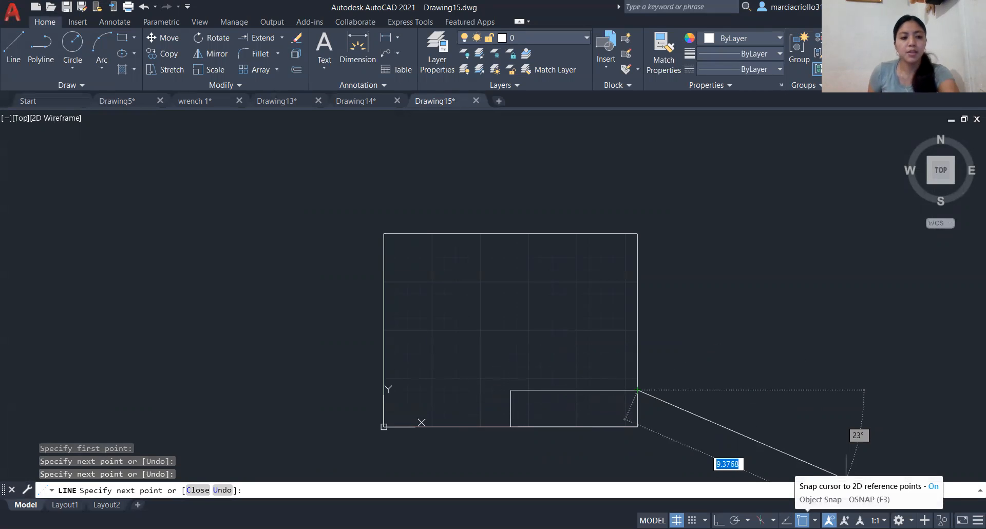
pyautogui.press('Escape')
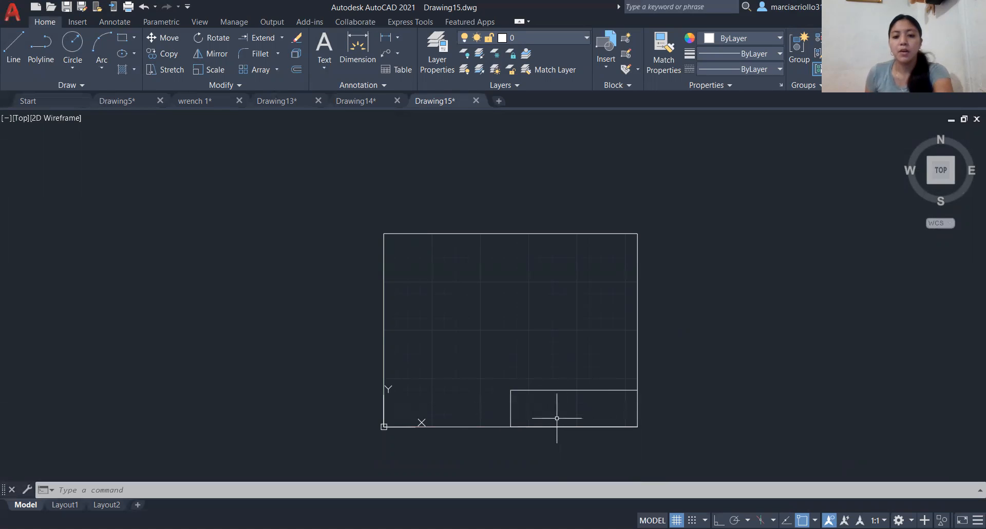
# - Draw a horizontal dividing line from the midpoint of the title block's left side to the border's right edge
pyautogui.write('l')
pyautogui.press('Return')
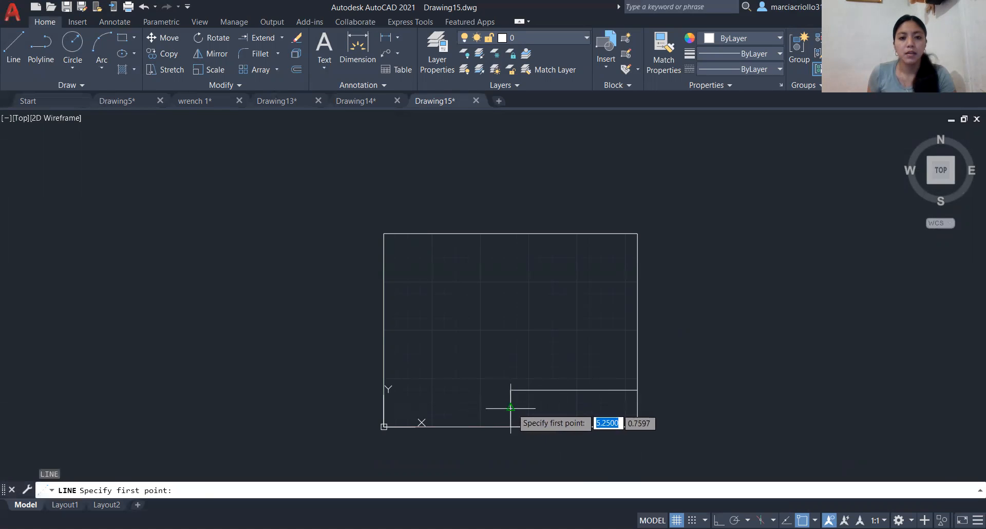
pyautogui.click(510, 409)
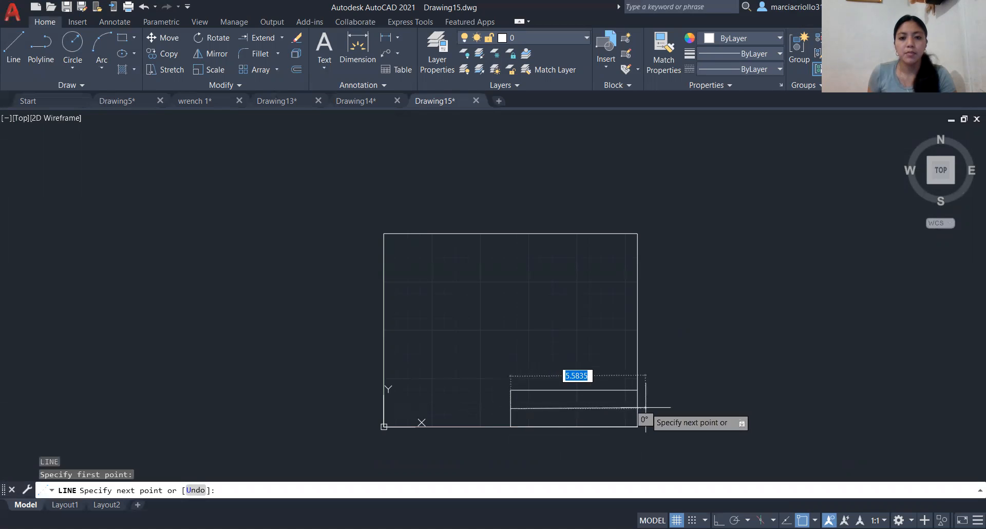
pyautogui.click(638, 408)
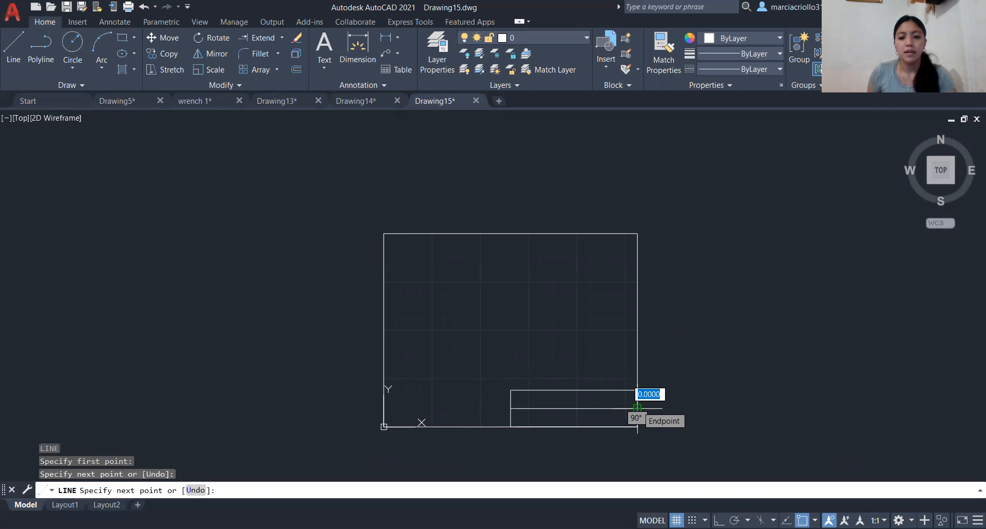
pyautogui.press('Return')
# - Draw a vertical dividing line from the midpoint of the title block's top line down to the border's lower edge
pyautogui.write('L')
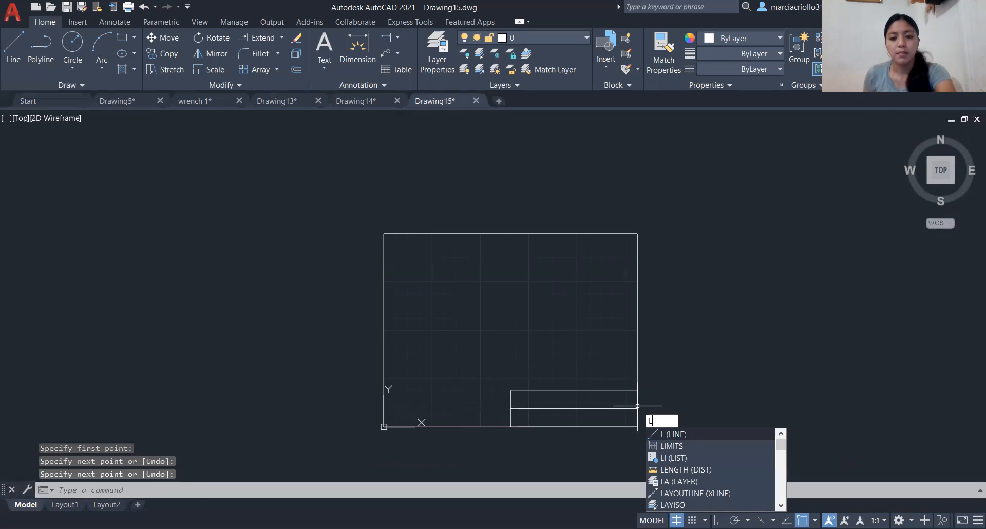
pyautogui.press('Return')
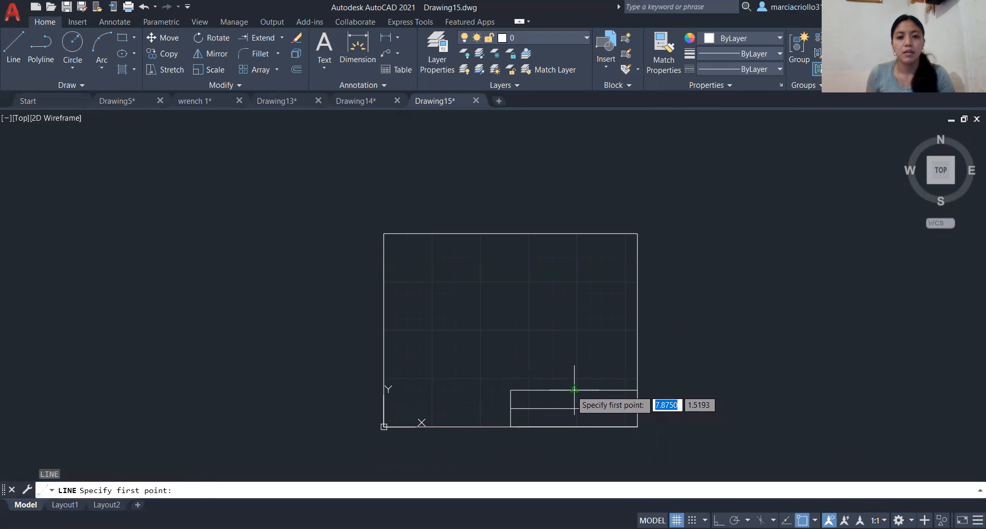
pyautogui.click(574, 390)
pyautogui.click(574, 426)
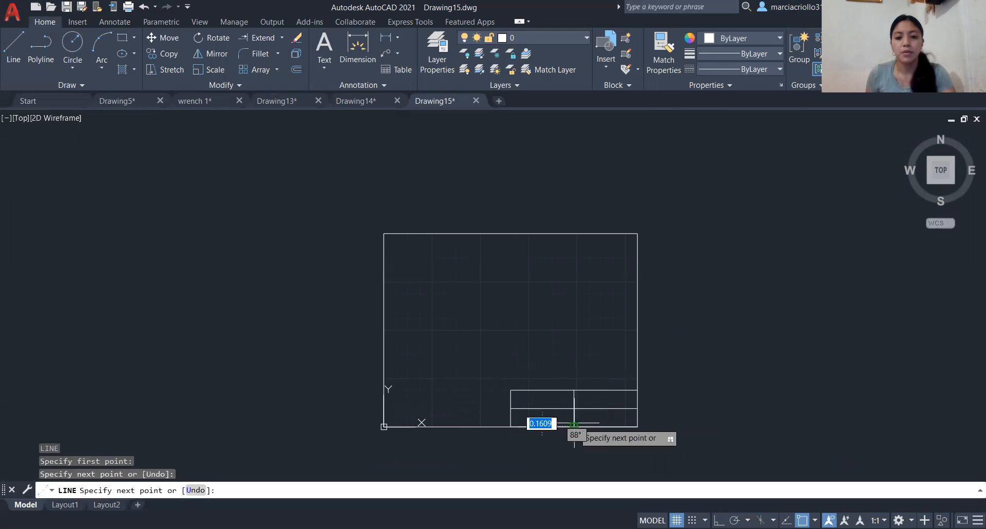
pyautogui.press('Return')
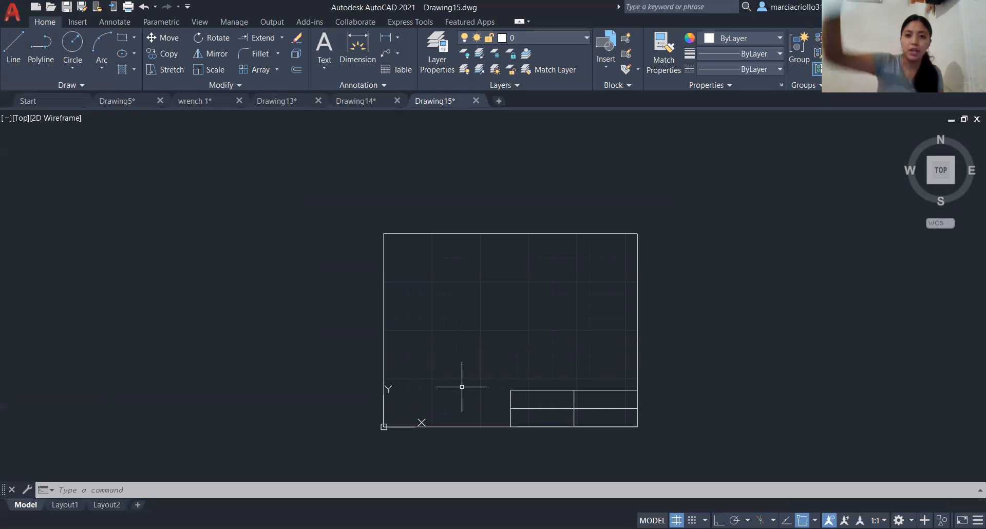
# - Draw a 0.4 horizontal line to the right, starting just above the title block's vertical divider, as the octagon's lower side
pyautogui.scroll(-2, 462, 387)
pyautogui.scroll(4, 464, 380)
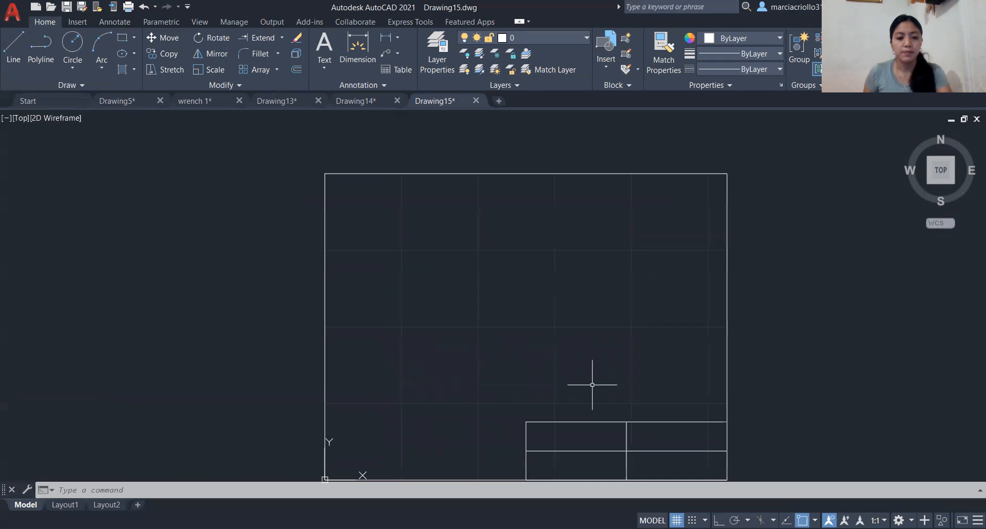
pyautogui.write('L')
pyautogui.press('Return')
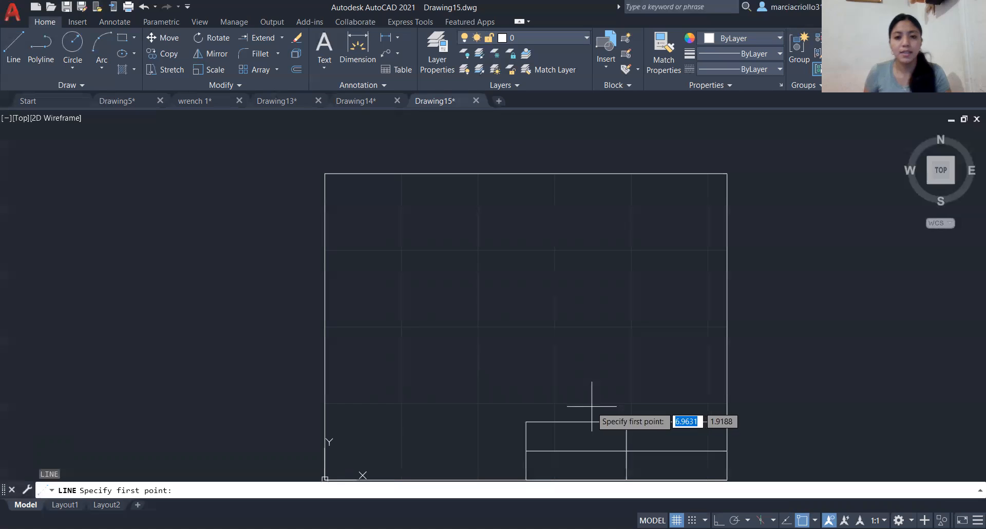
pyautogui.click(625, 402)
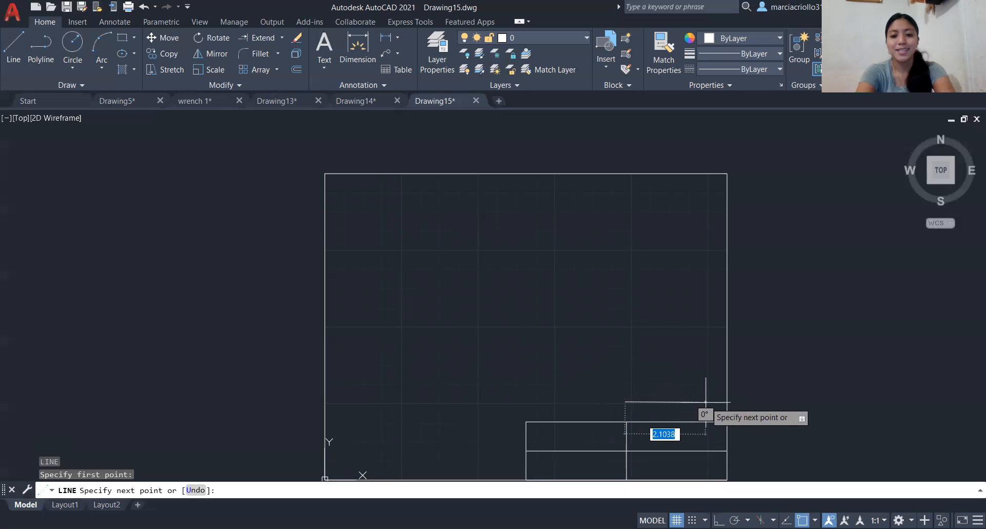
pyautogui.write('0.4')
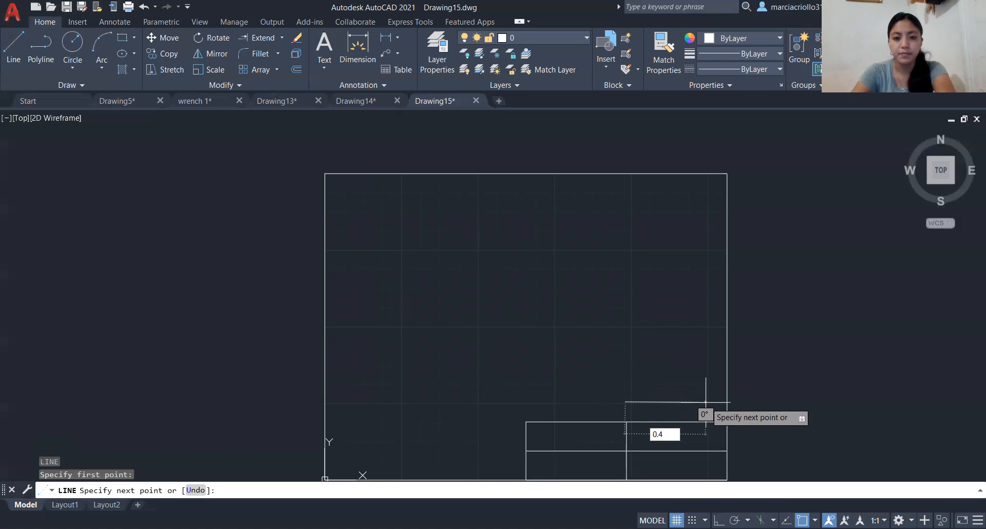
pyautogui.press('Return')
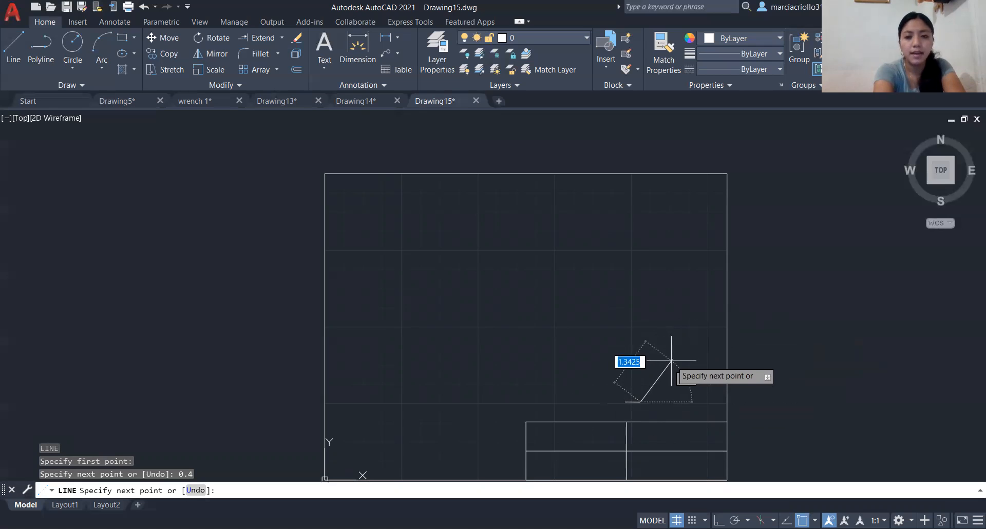
# - Continue the octagon from the lower side's right end with a 0.4 line segment at 45°
pyautogui.write('@')
pyautogui.write('0.4')
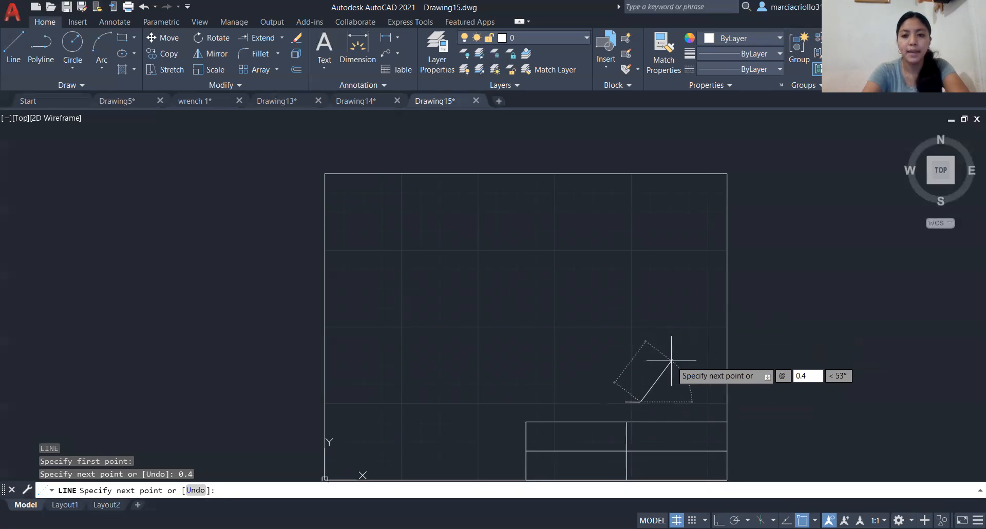
pyautogui.press('Tab')
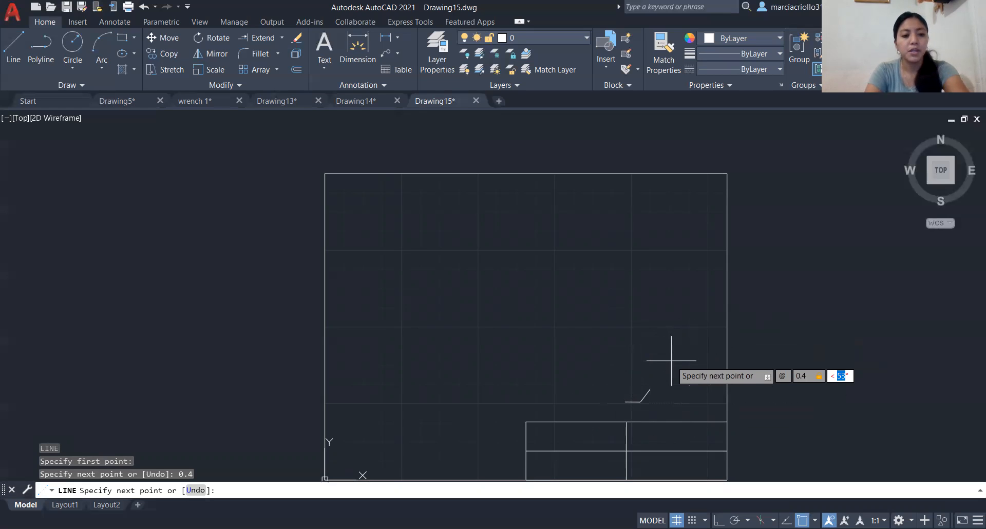
pyautogui.write('45')
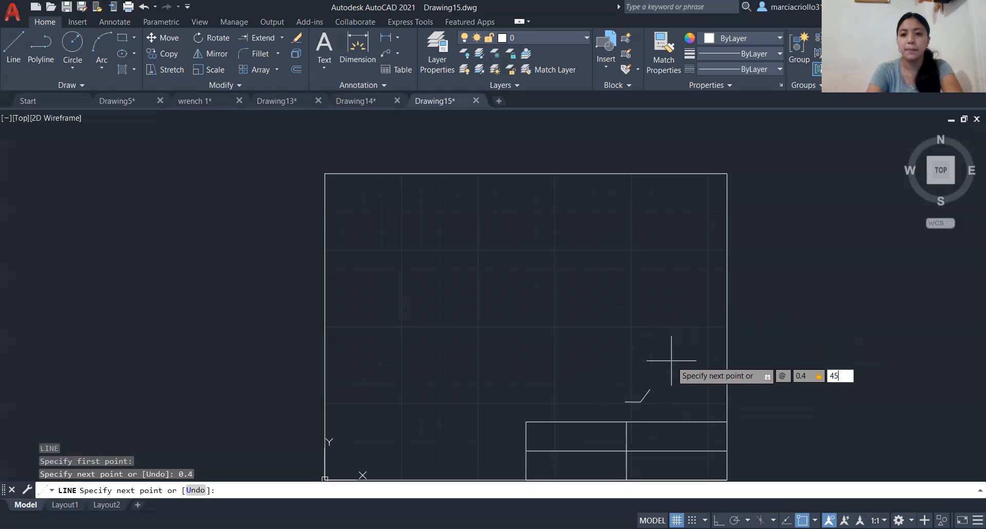
pyautogui.press('Return')
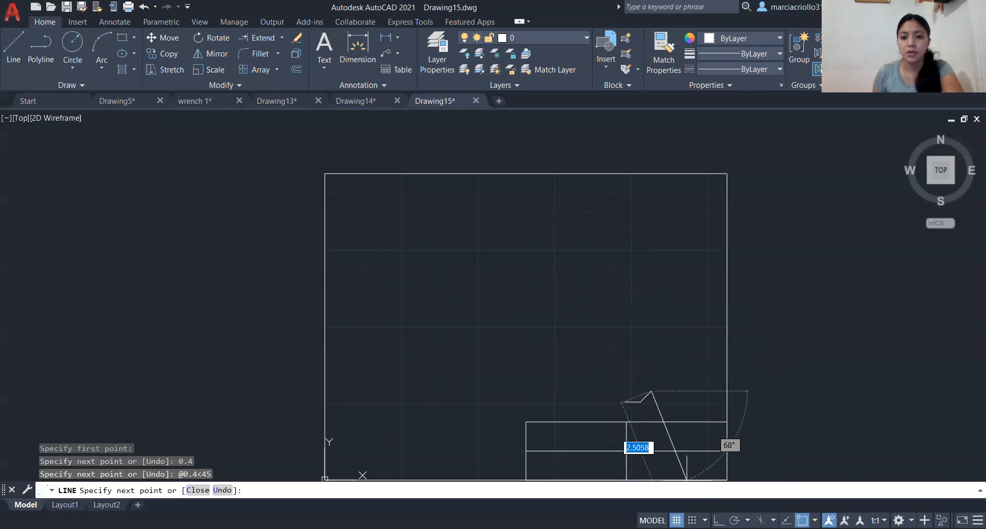
# - Turn Ortho on and add the octagon's right side as a vertical 0.4 segment going up
pyautogui.press('F8')
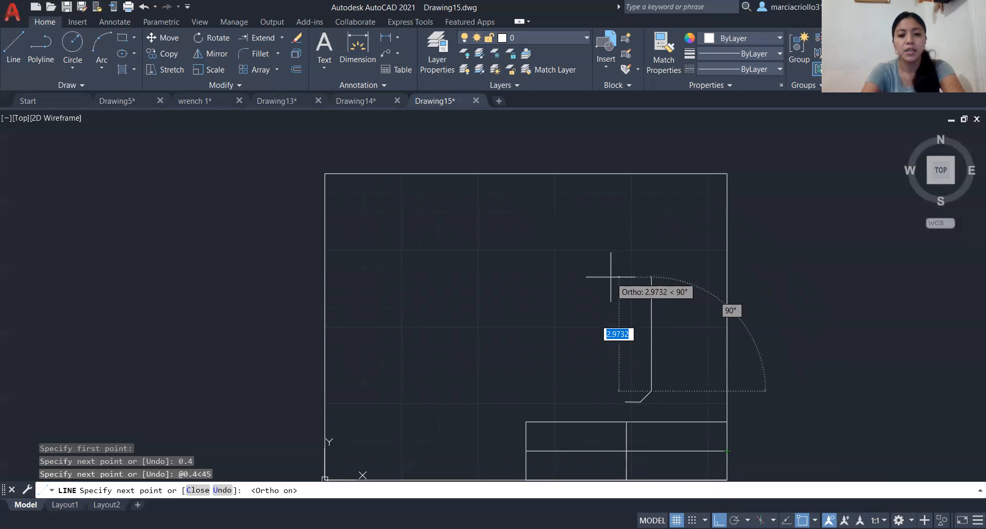
pyautogui.write('0.4')
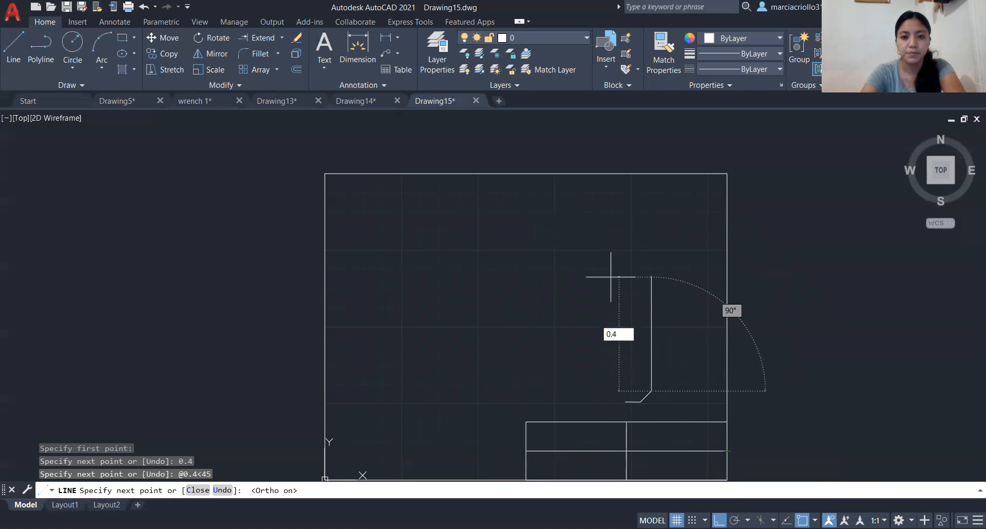
pyautogui.press('Return')
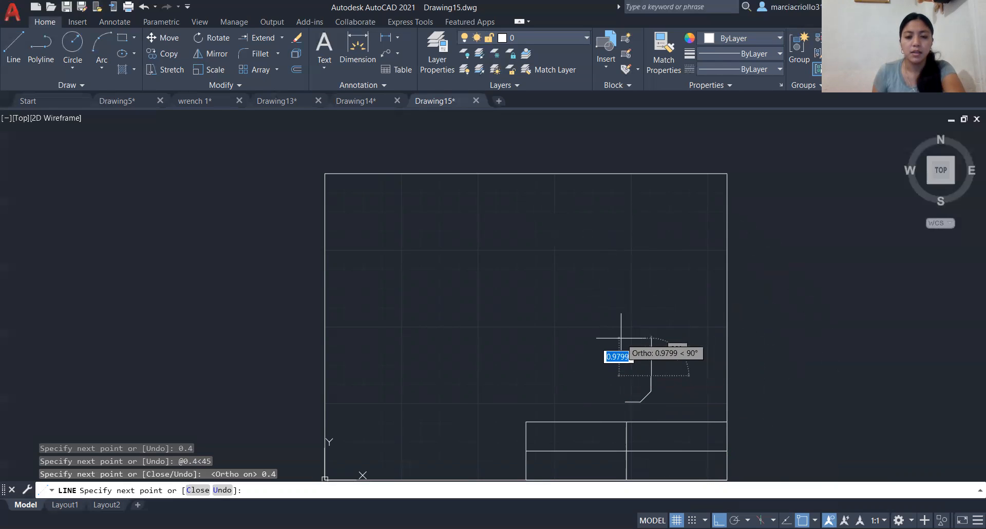
# - Turn Ortho off and add the octagon's upper-right side as a 0.4 segment at 135°
pyautogui.press('F8')
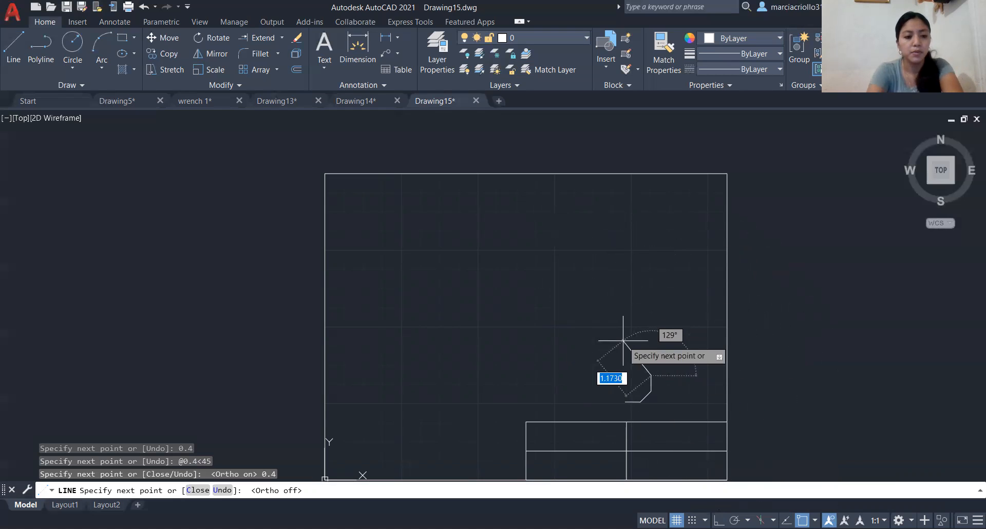
pyautogui.write('@')
pyautogui.write('0.4')
pyautogui.press('Tab')
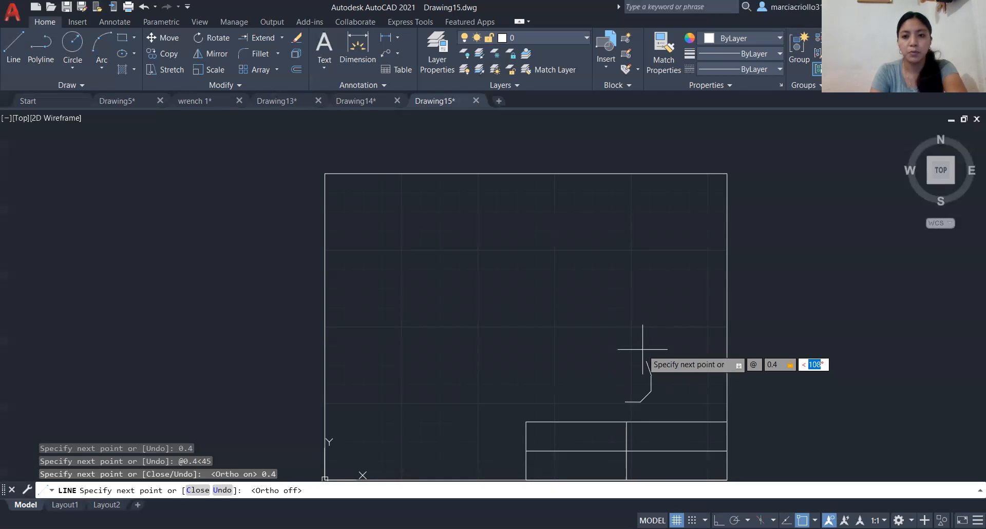
pyautogui.write('135')
pyautogui.press('Return')
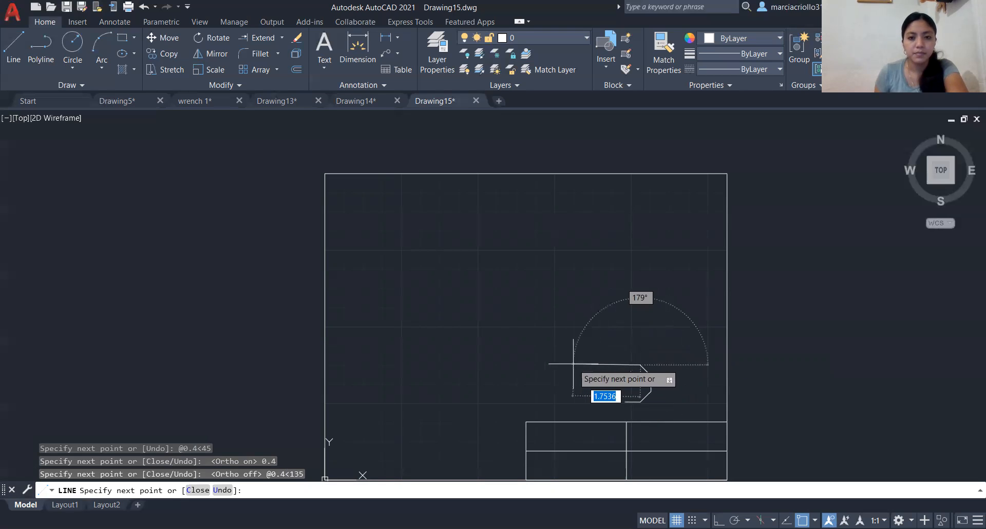
# - Add the octagon's upper side as a 0.4 segment at 180°
pyautogui.write('@')
pyautogui.write('0.4')
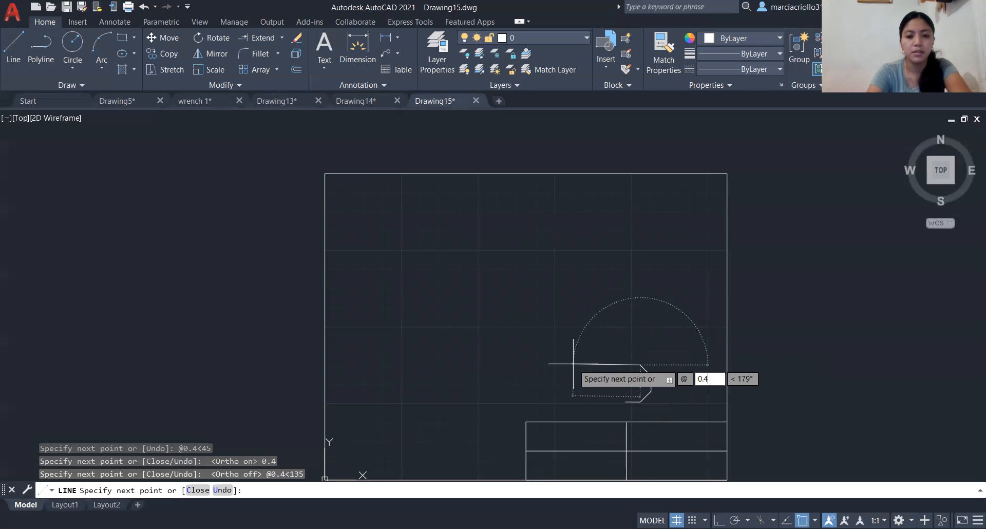
pyautogui.press('Tab')
pyautogui.write('180')
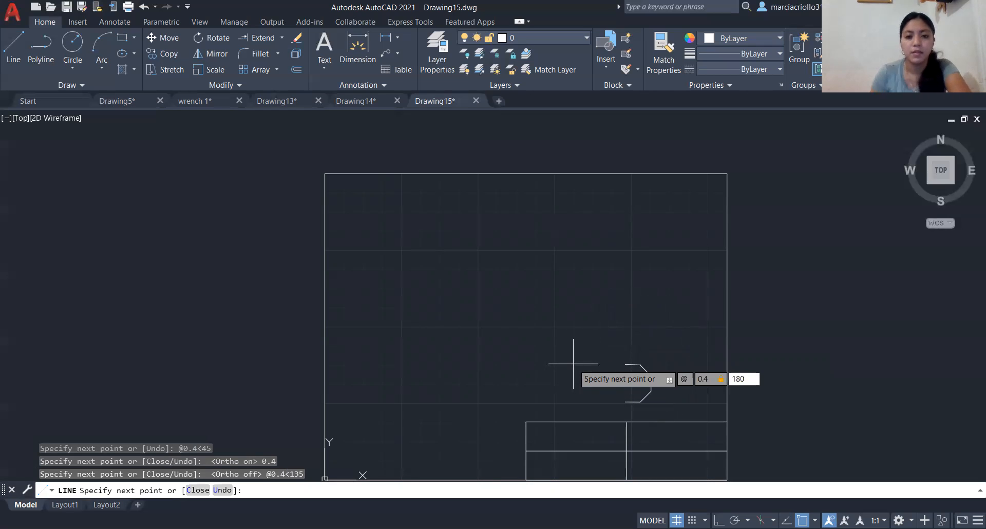
pyautogui.press('Return')
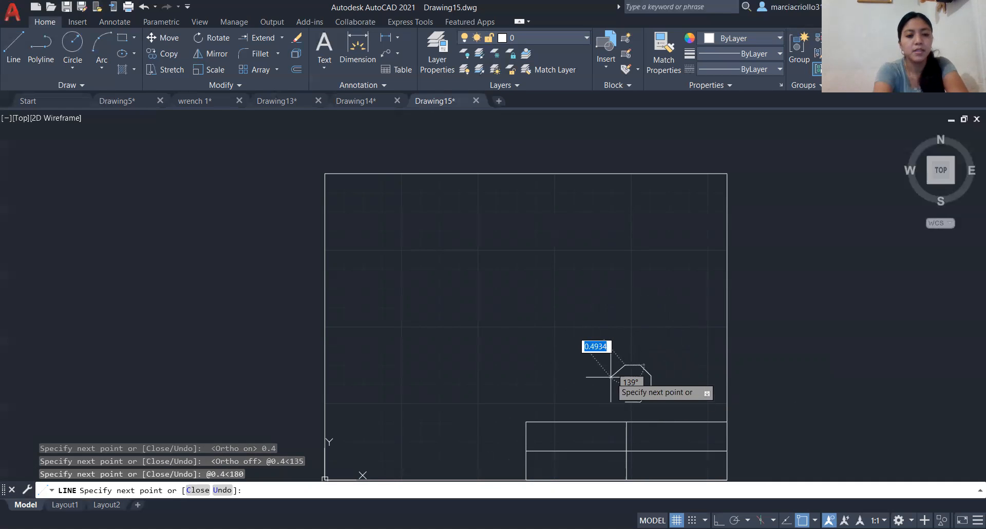
# - Add the octagon's upper-left side as a 0.4 segment at 225° and end the line
pyautogui.write('@0.')
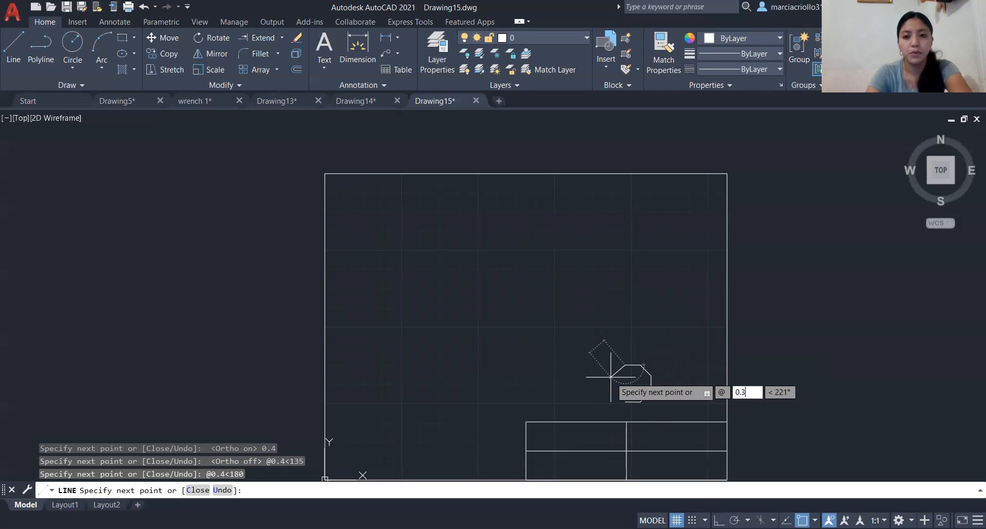
pyautogui.write('4')
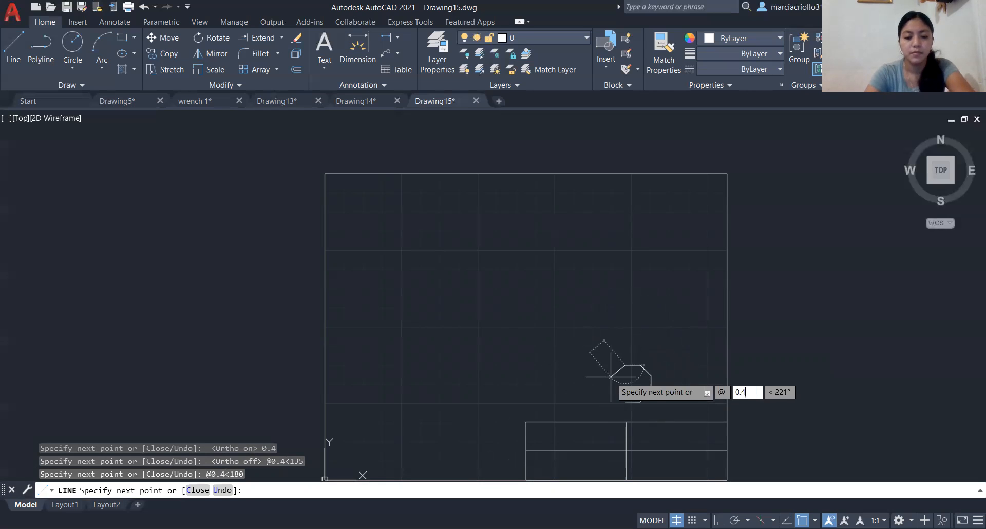
pyautogui.press('Tab')
pyautogui.write('27')
pyautogui.press('BackSpace')
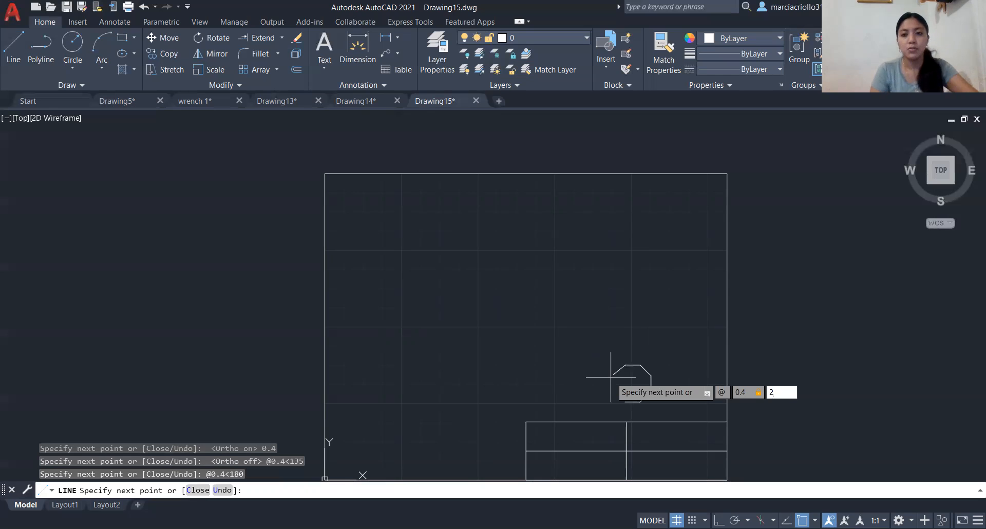
pyautogui.write('25')
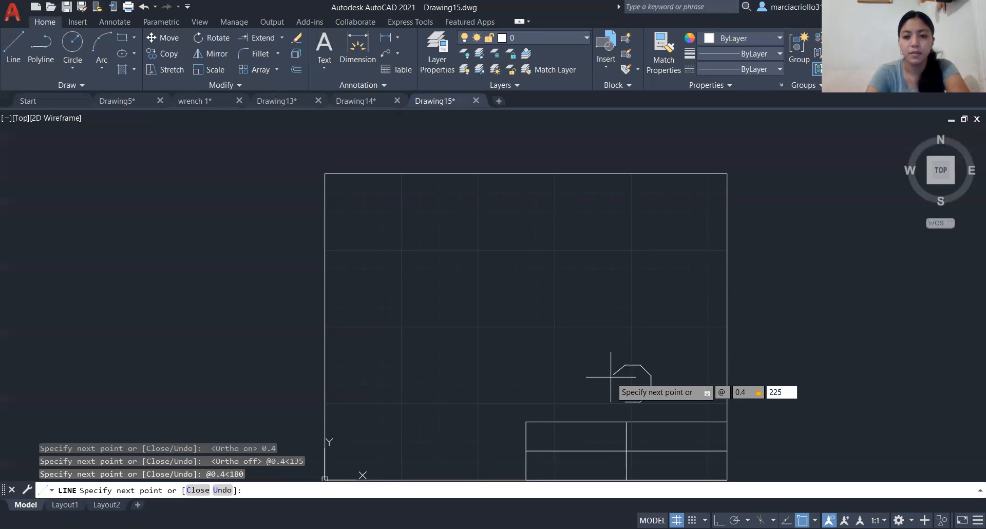
pyautogui.press('Return')
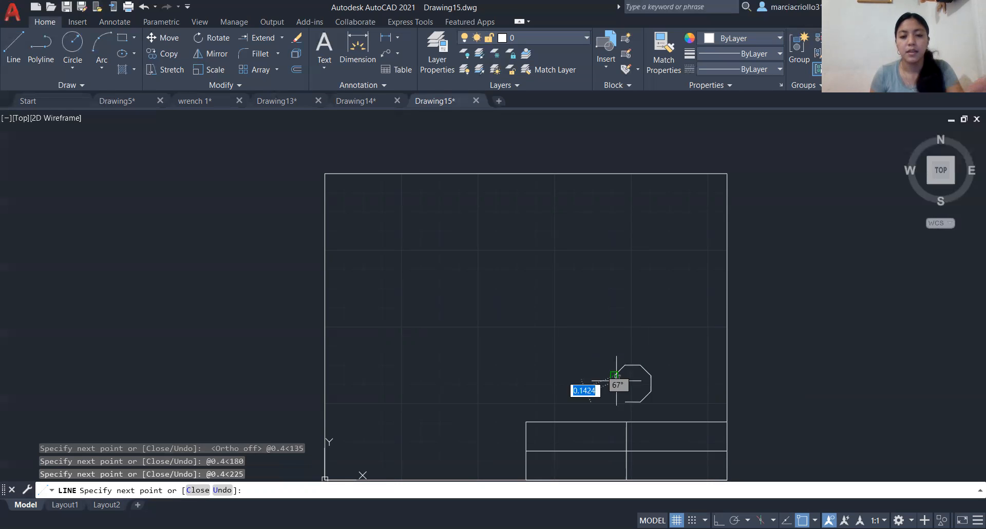
pyautogui.scroll(4, 646, 327)
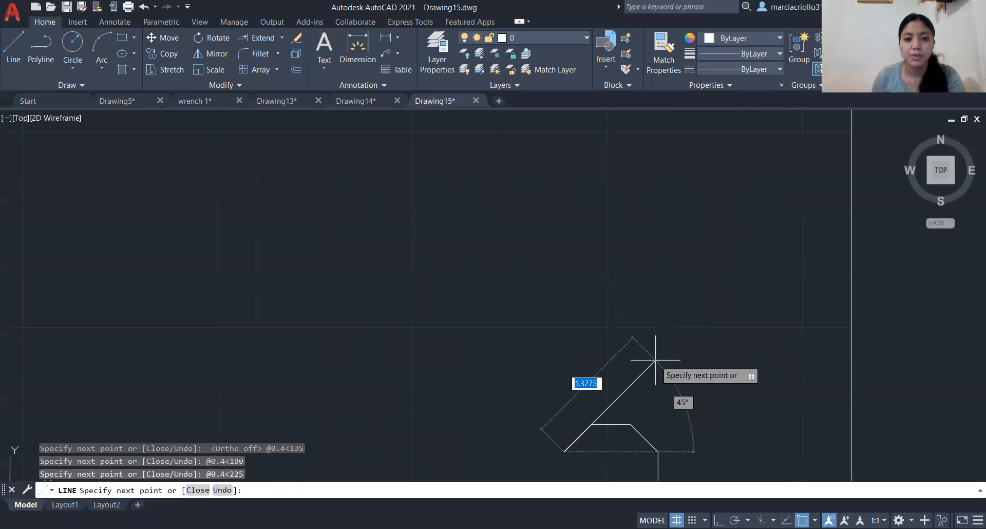
pyautogui.press('Escape')
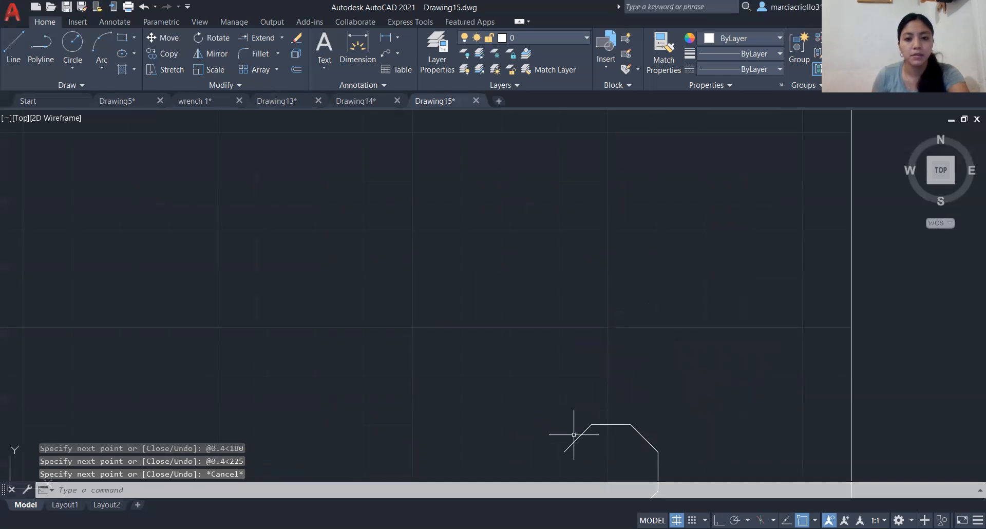
# - Draw a 0.4 line at 270° from the octagon's open upper-left end, then close the outline at the lower side's left endpoint
pyautogui.moveTo(586, 422); pyautogui.dragTo(597, 255, button='middle')
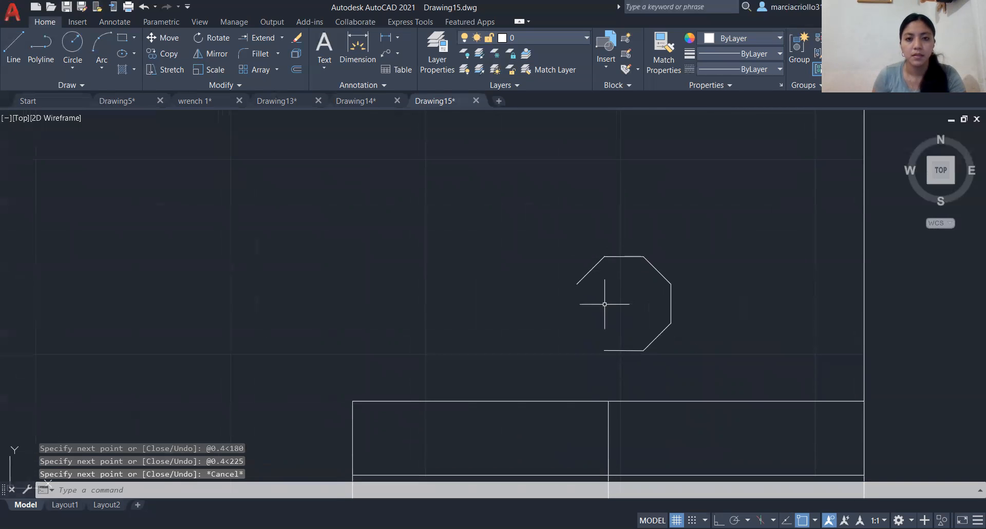
pyautogui.write('l')
pyautogui.press('Return')
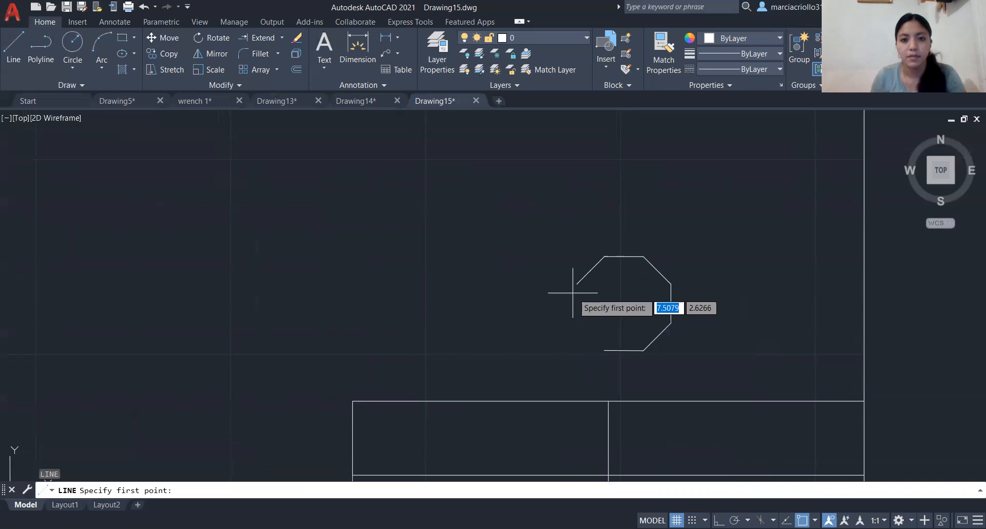
pyautogui.click(577, 283)
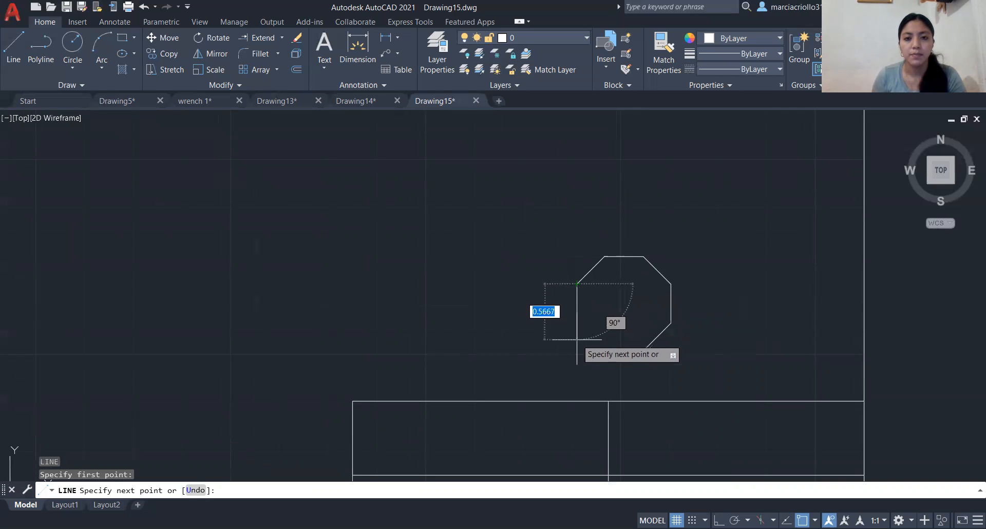
pyautogui.write('@')
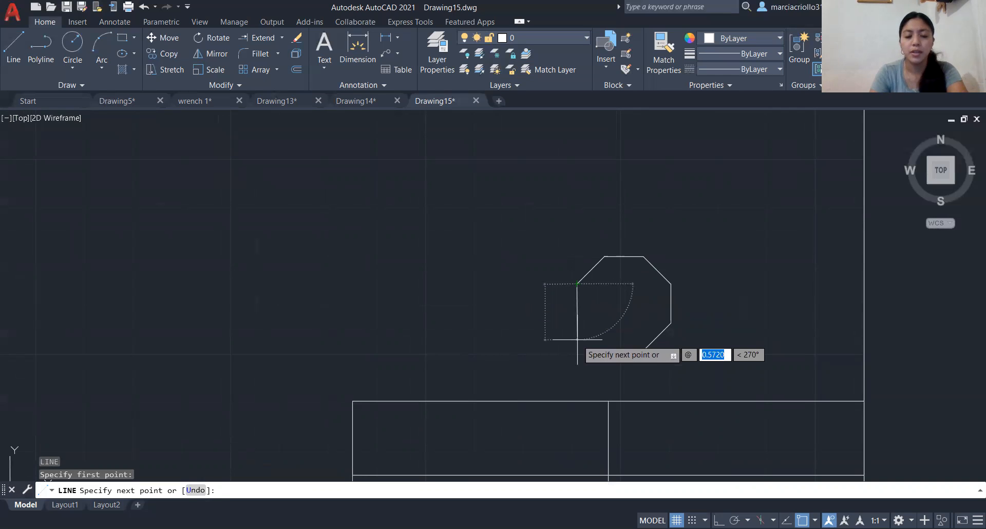
pyautogui.write('0.4')
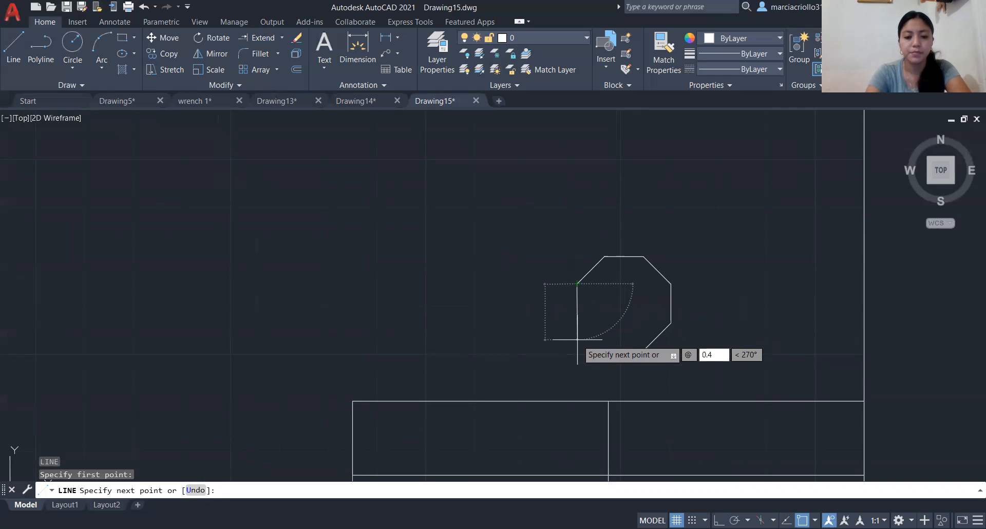
pyautogui.press('Tab')
pyautogui.write('270')
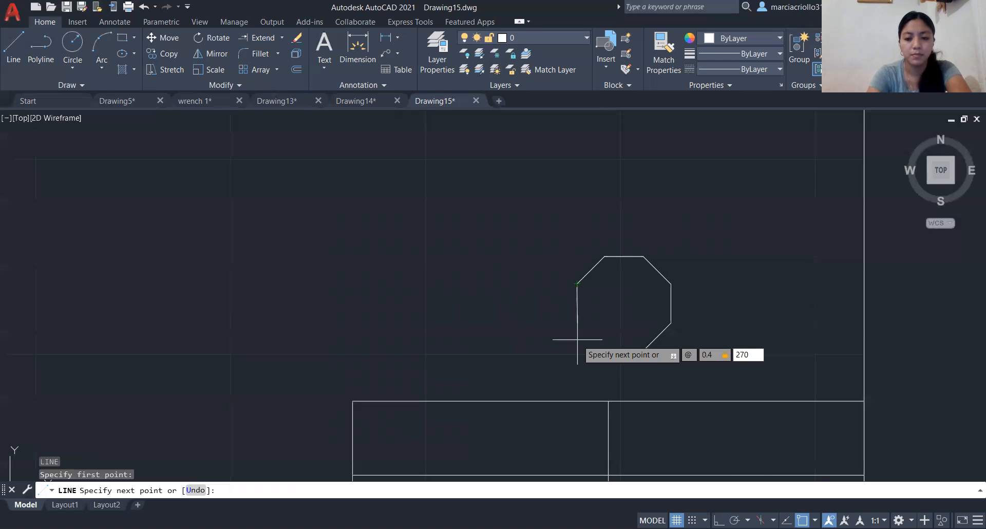
pyautogui.press('Return')
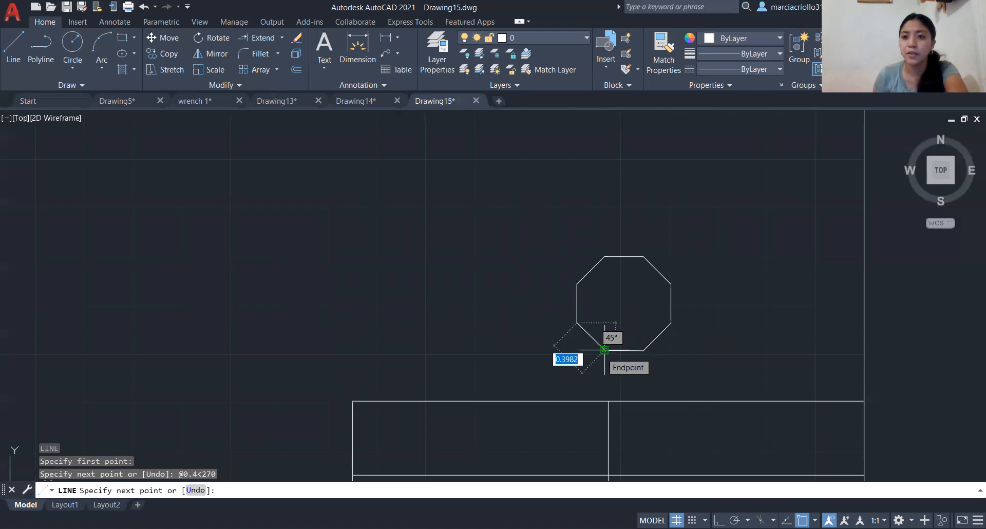
pyautogui.click(605, 350)
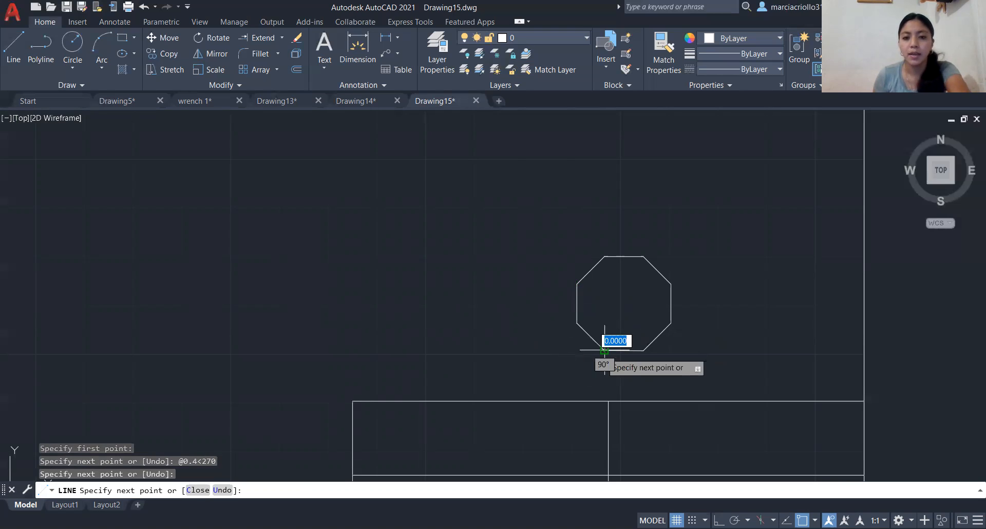
pyautogui.press('Return')
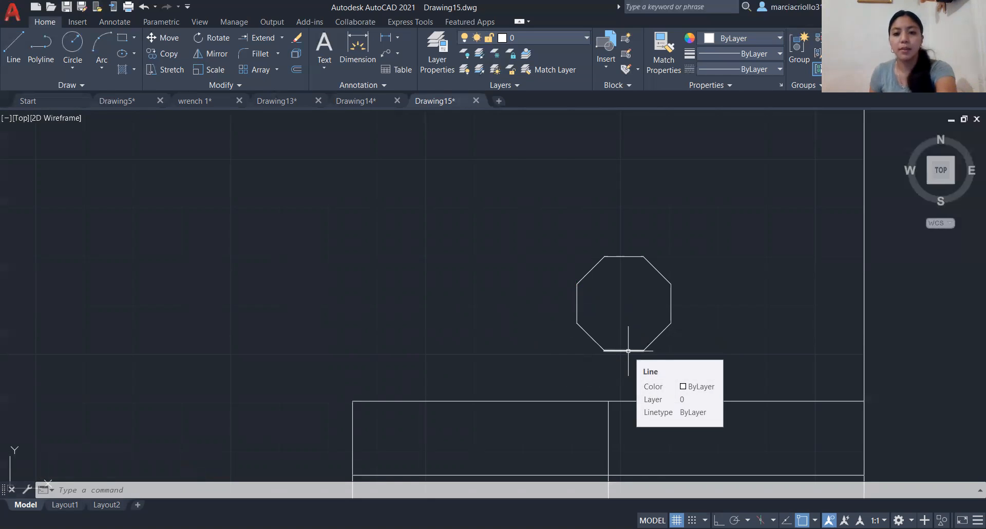
# - Turn Ortho on and draw a 1.20 line straight up from the right endpoint of the octagon's upper side
pyautogui.press('Return')
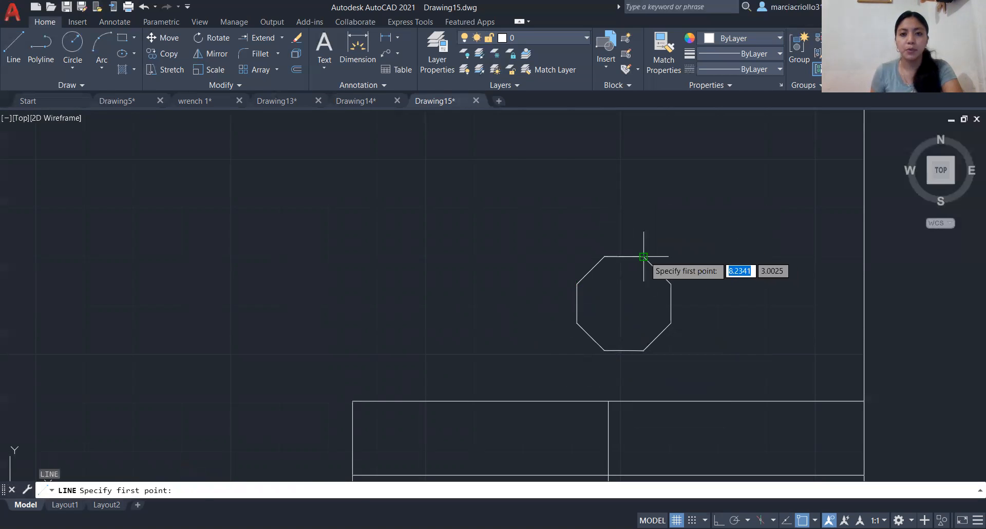
pyautogui.click(645, 252)
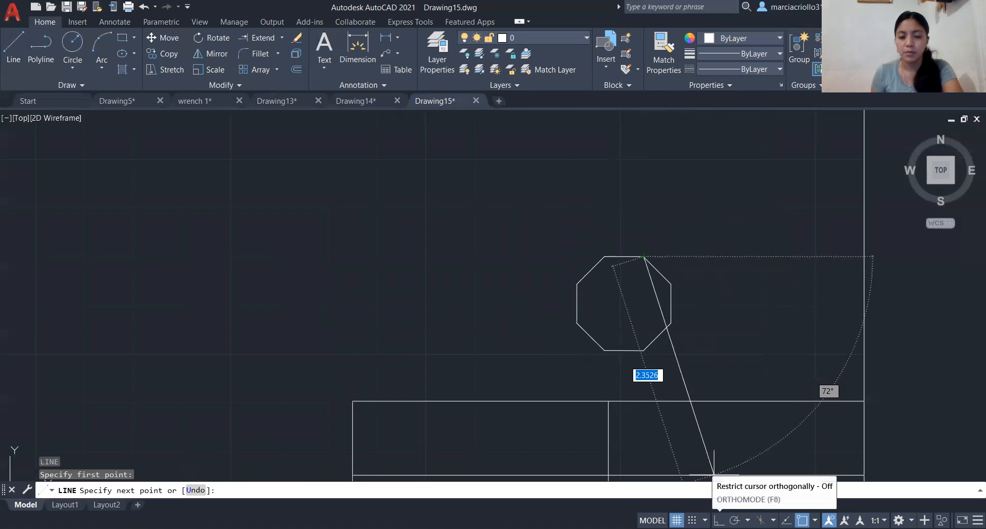
pyautogui.click(719, 520)
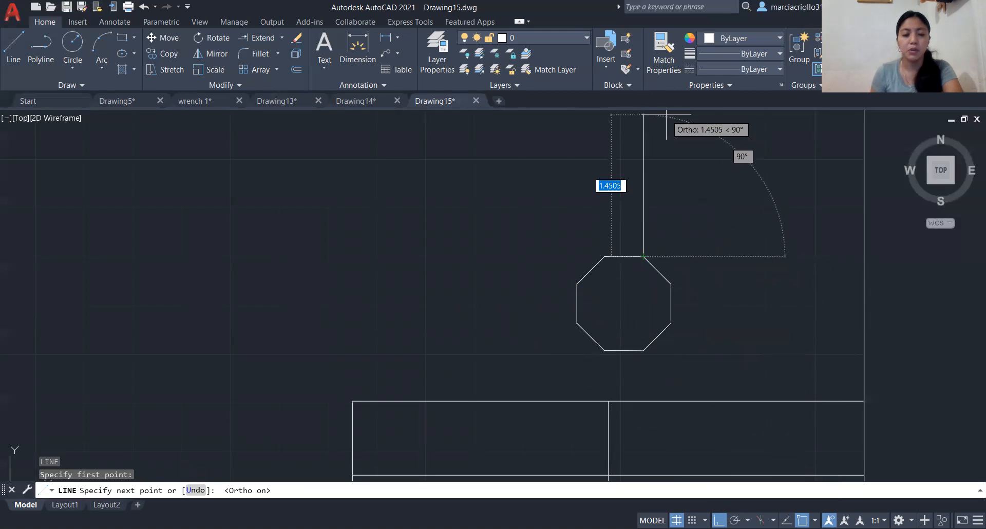
pyautogui.write('1.20')
pyautogui.press('Return')
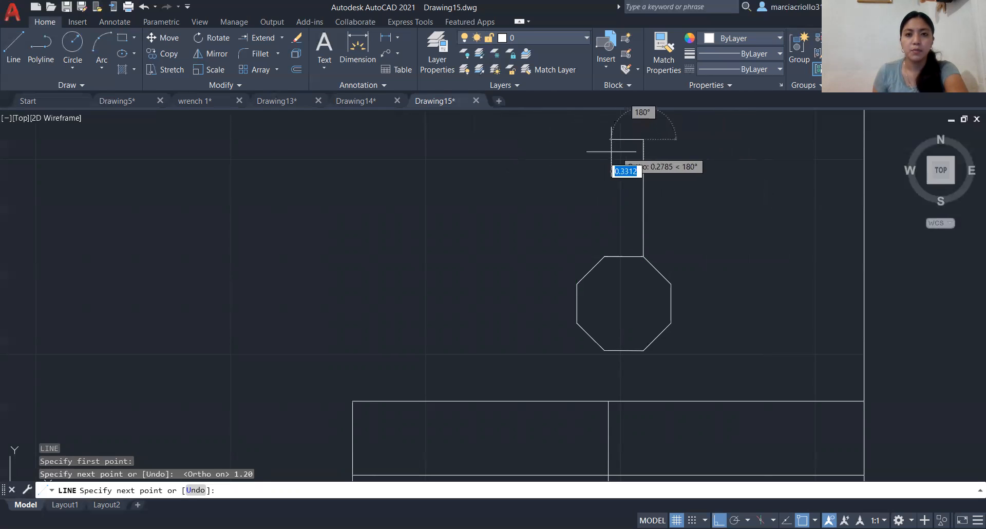
# - Add a 0.40 segment at 180°, bring the line down to the left endpoint of the octagon's upper side, and end it
pyautogui.write('0.')
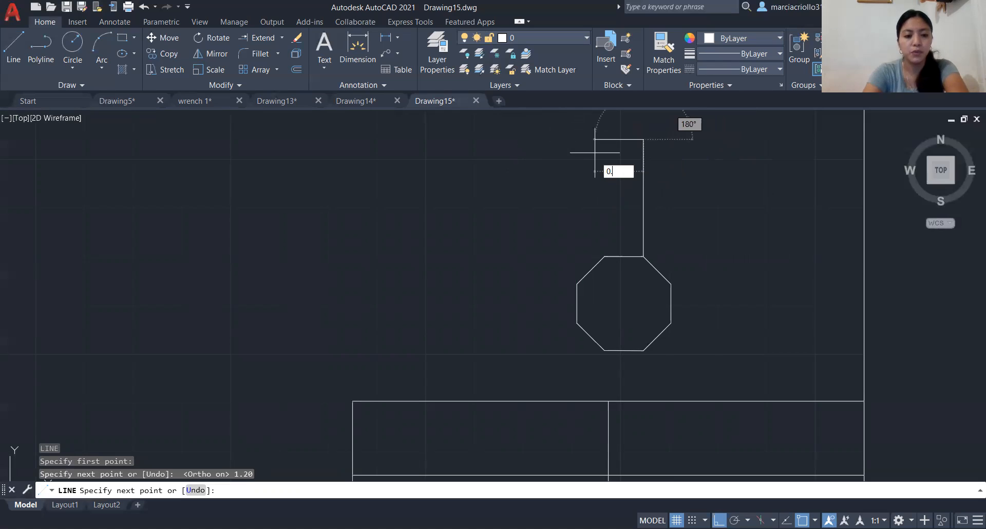
pyautogui.write('40')
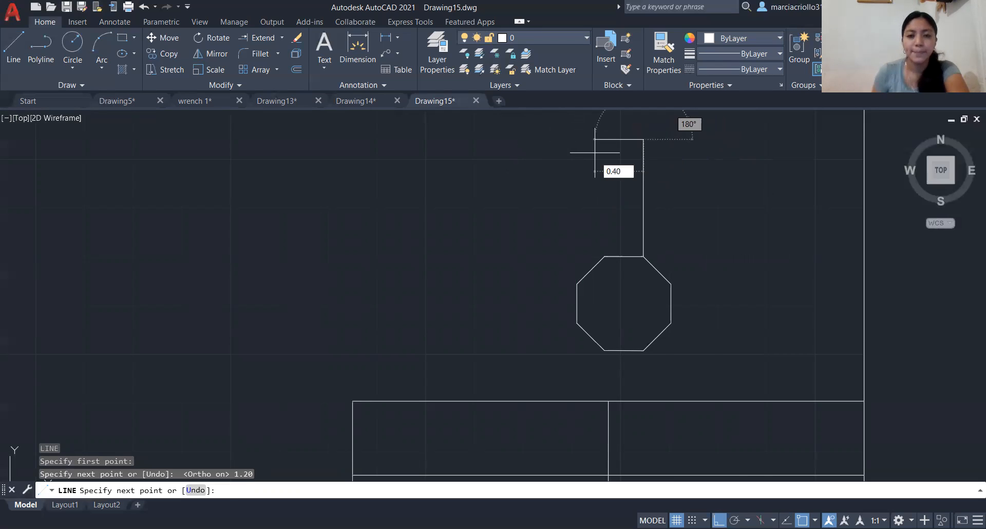
pyautogui.press('Return')
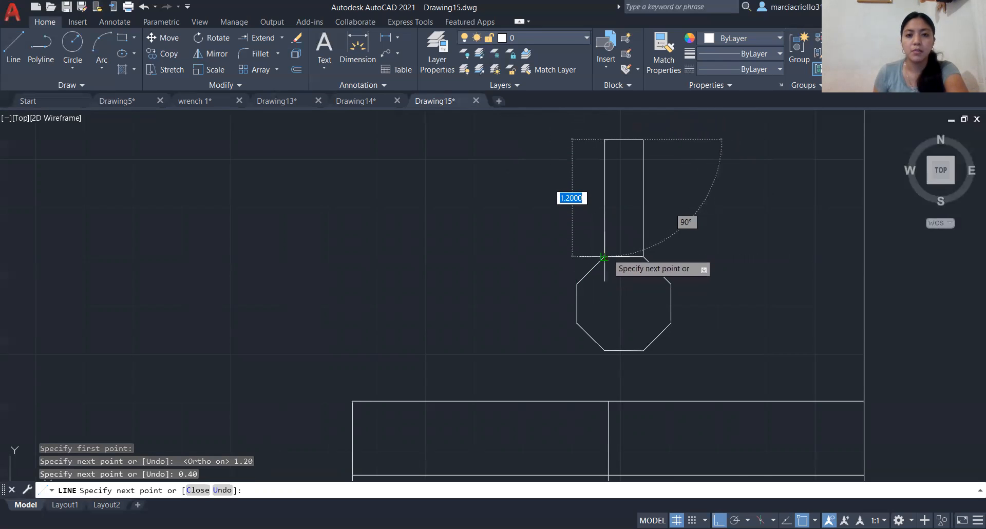
pyautogui.click(604, 256)
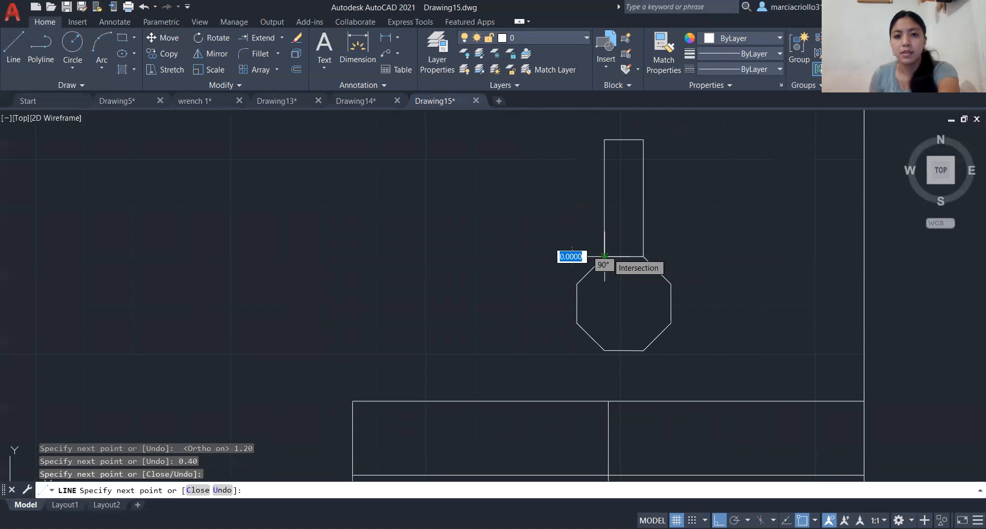
pyautogui.press('Return')
pyautogui.scroll(-4, 605, 256)
pyautogui.scroll(2, 606, 237)
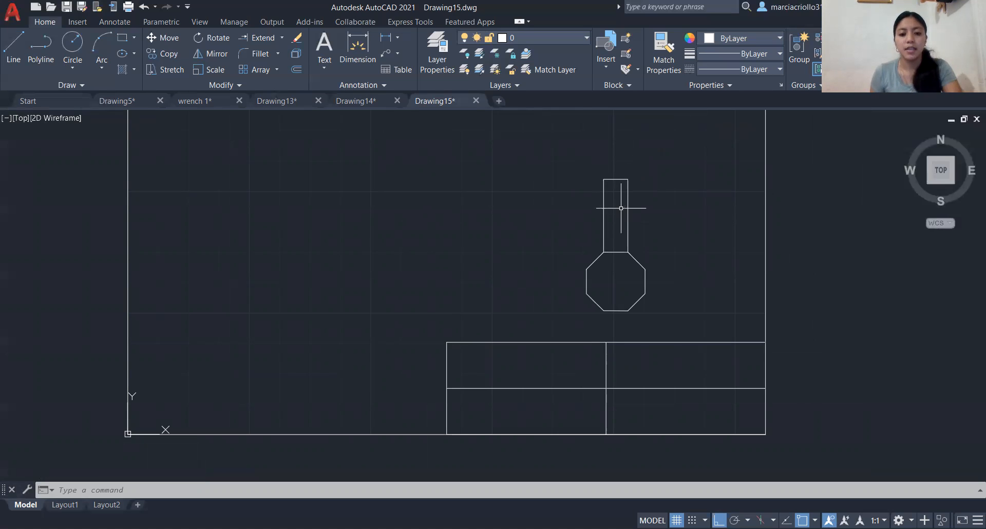
# - From the handle's upper-right corner, draw a 0.40 line at 0° followed by a 0.40 segment at 90°
pyautogui.write('L')
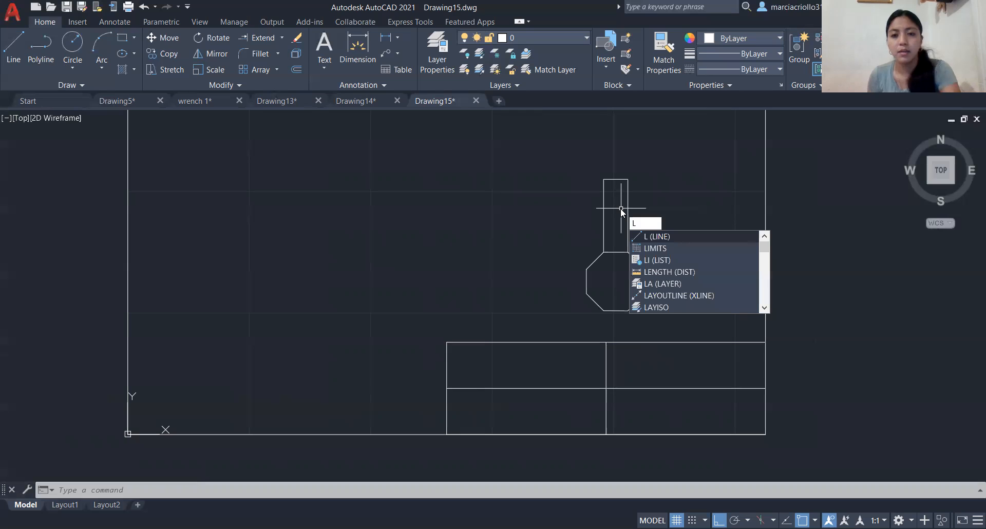
pyautogui.press('Return')
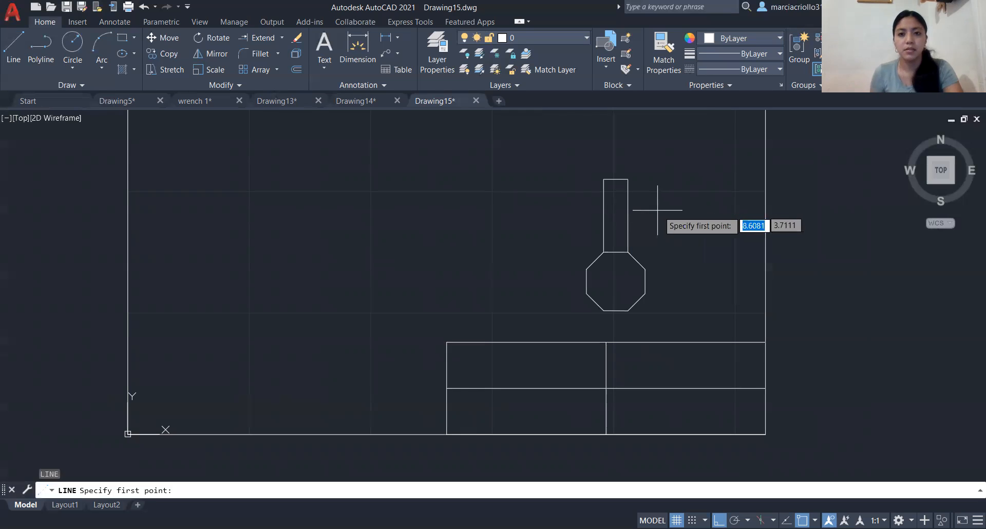
pyautogui.click(627, 180)
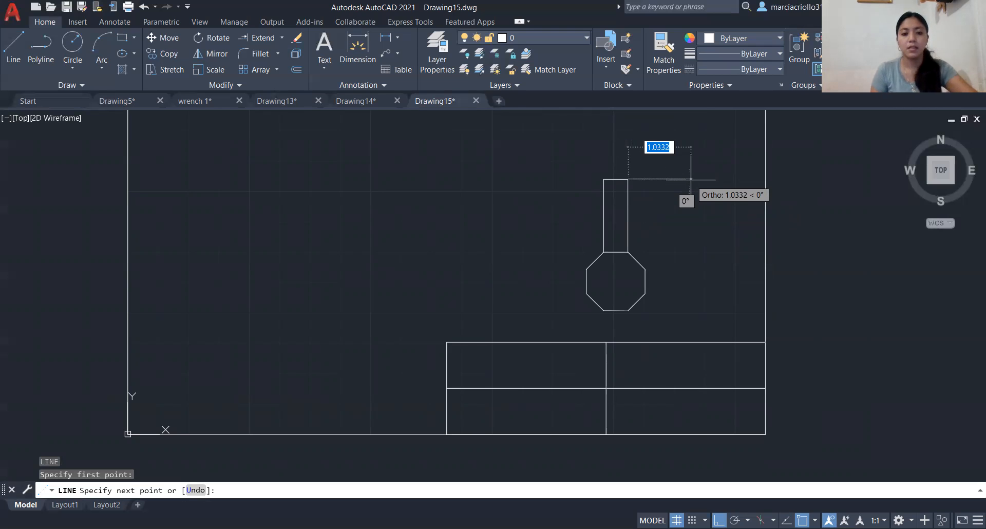
pyautogui.write('0.40')
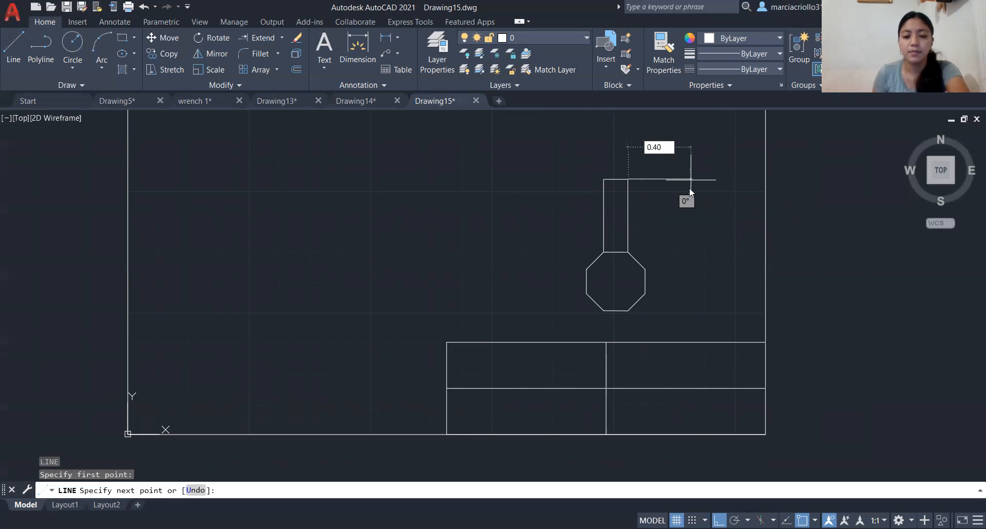
pyautogui.press('Return')
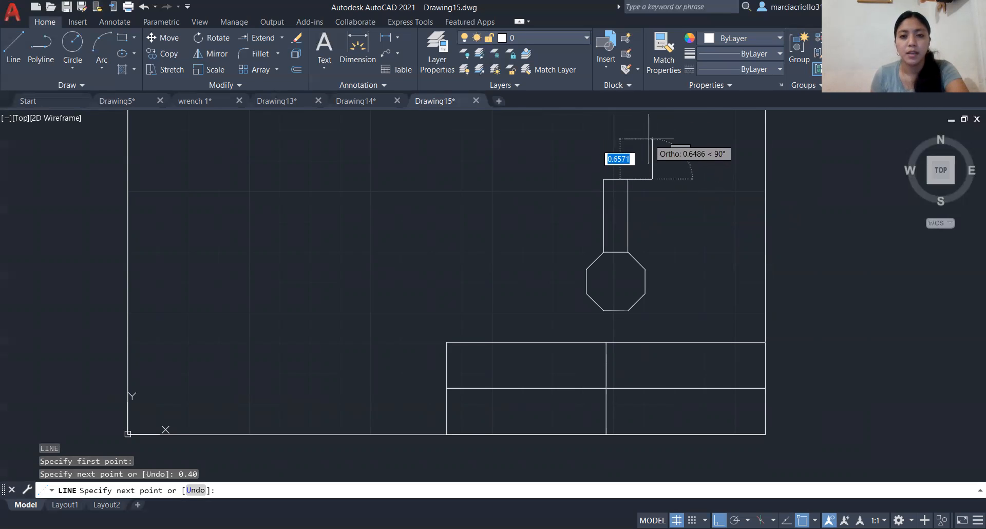
pyautogui.write('0.40')
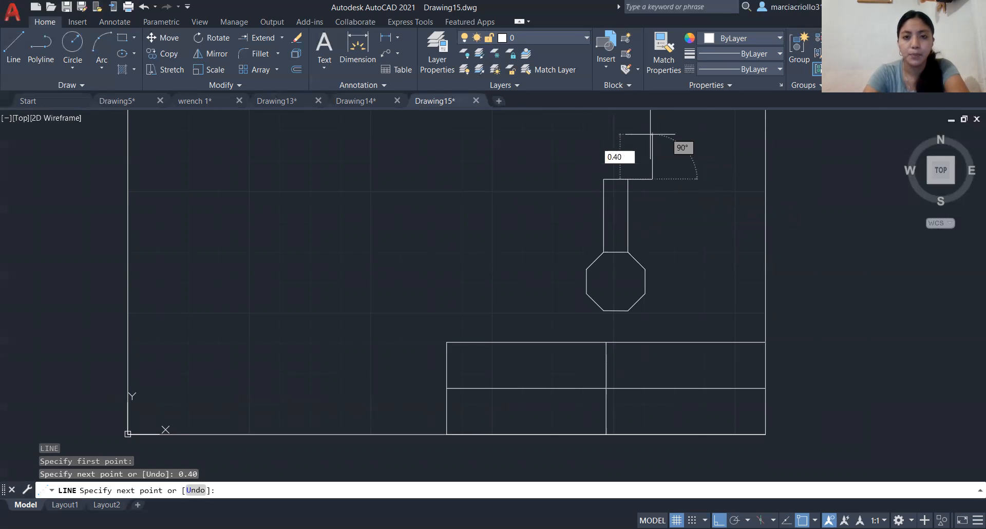
pyautogui.press('Return')
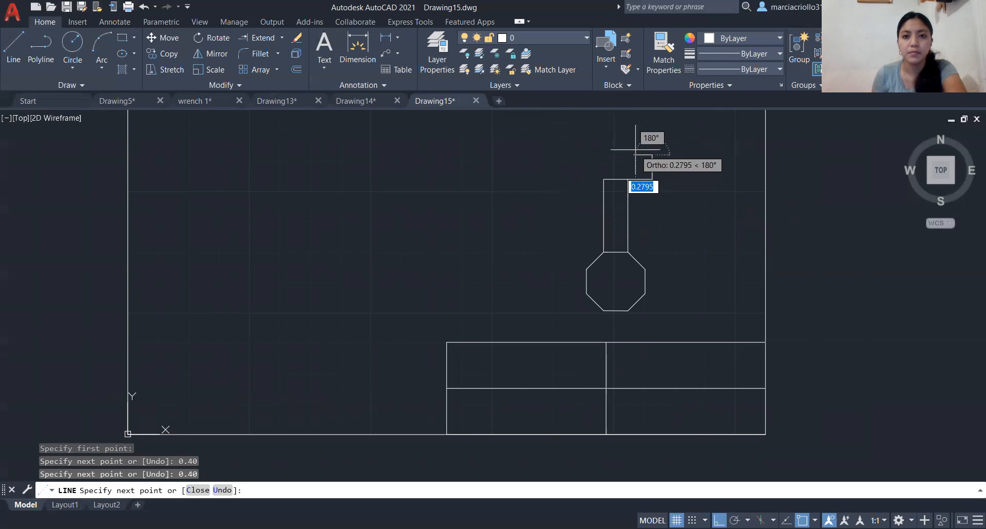
# - Close the triangle with a diagonal back to the handle's upper-right corner and end the line
pyautogui.click(652, 154)
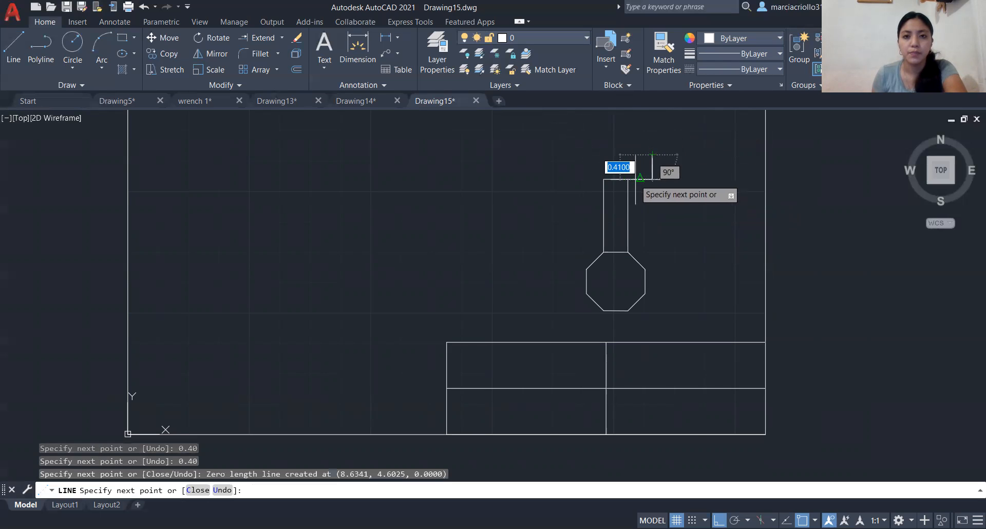
pyautogui.scroll(2, 628, 179)
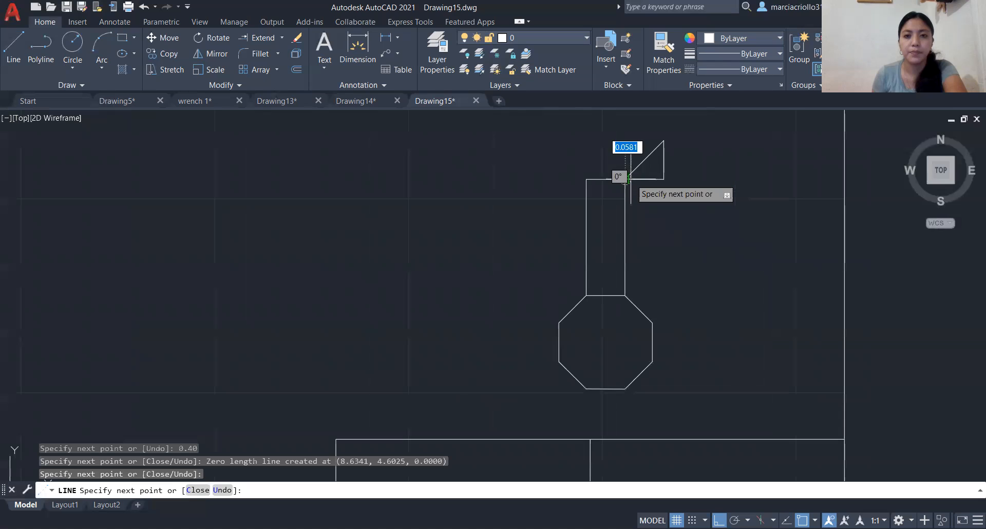
pyautogui.press('Escape')
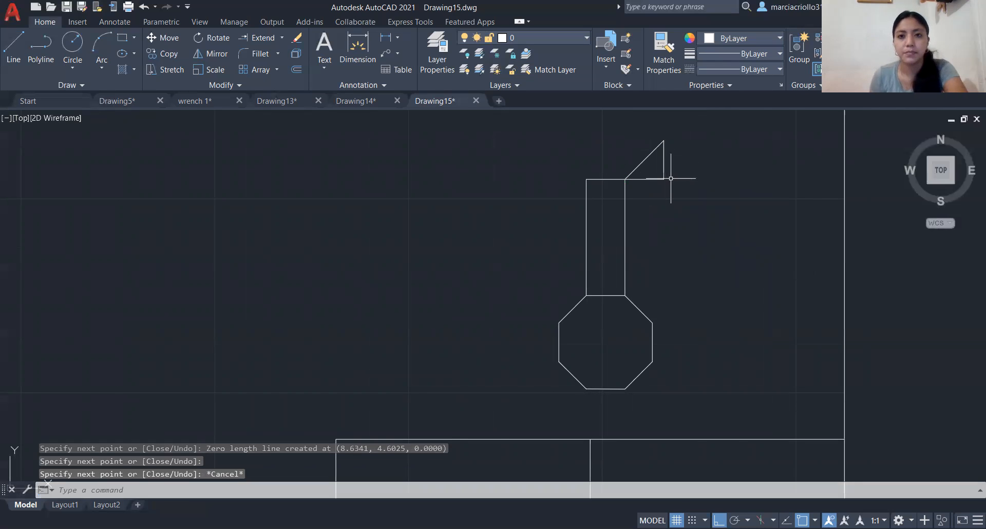
# - Draw a 0.40 line at 90° from the triangle's top vertex and end the line
pyautogui.press('Return')
pyautogui.click(664, 140)
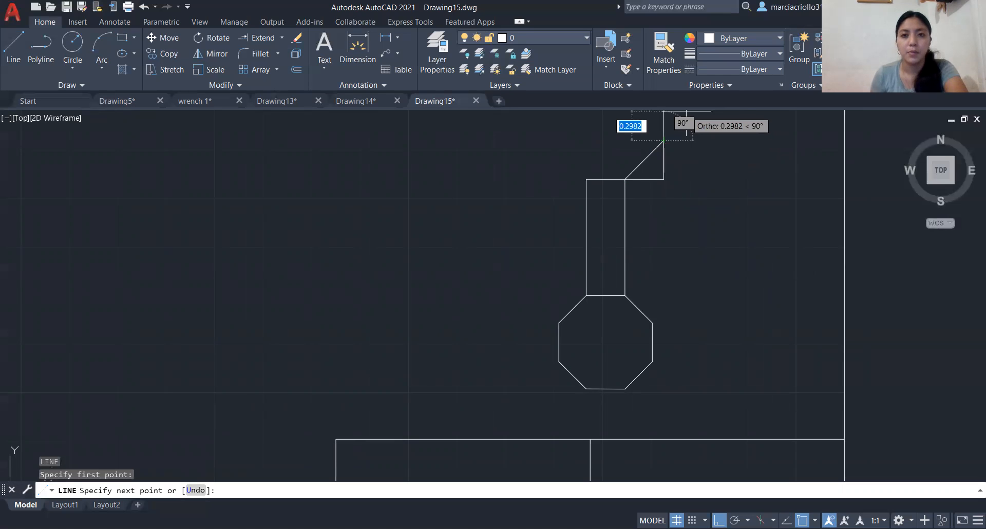
pyautogui.write('0')
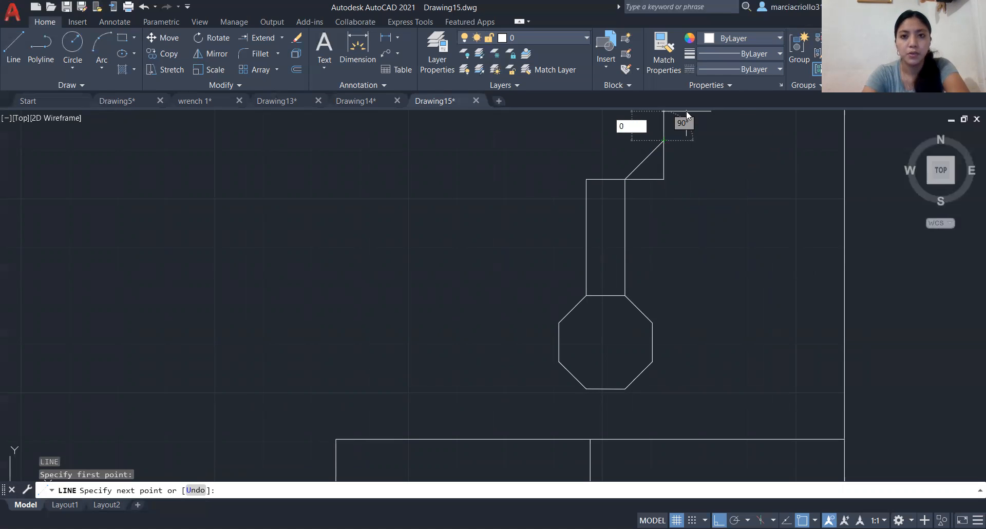
pyautogui.write('.40')
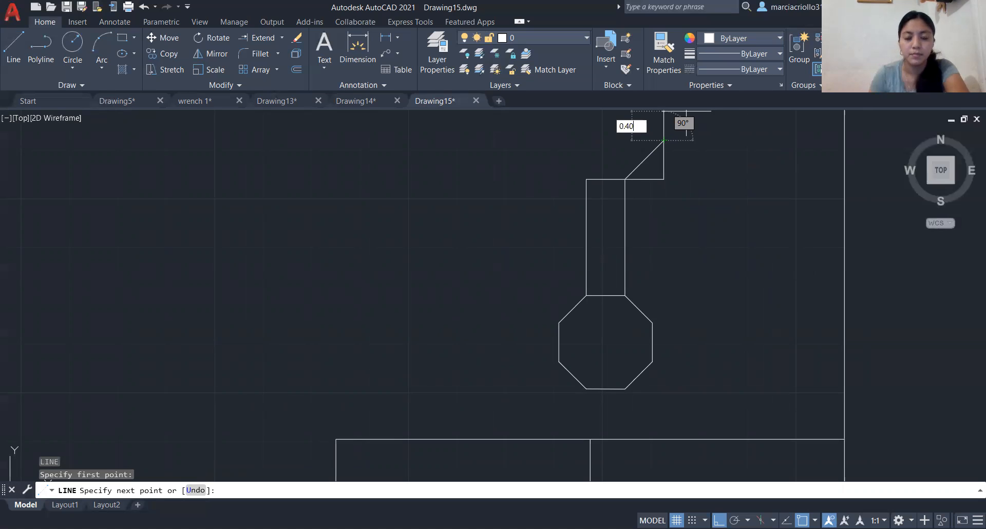
pyautogui.press('Return')
pyautogui.scroll(-2, 685, 123)
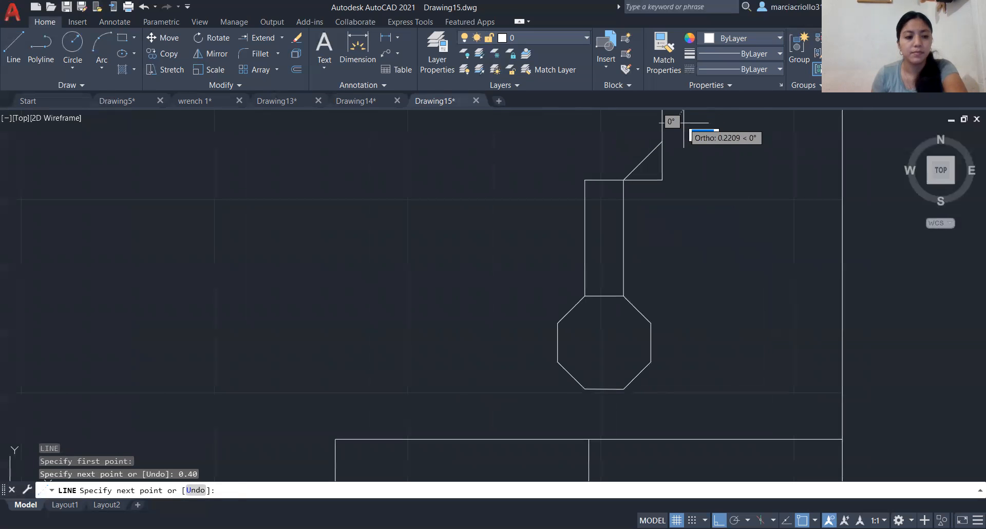
pyautogui.press('Escape')
pyautogui.moveTo(680, 150); pyautogui.dragTo(619, 298, button='middle')
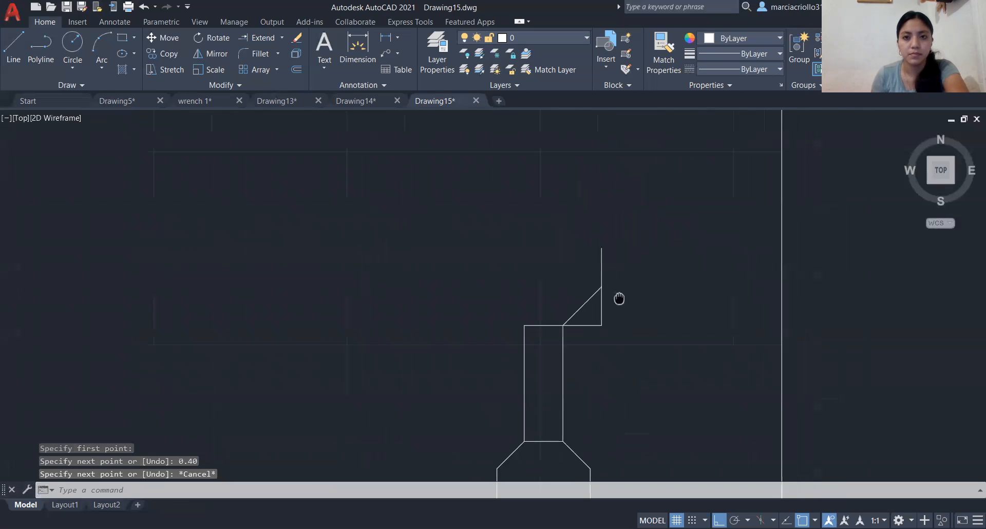
pyautogui.moveTo(634, 277); pyautogui.dragTo(666, 243)
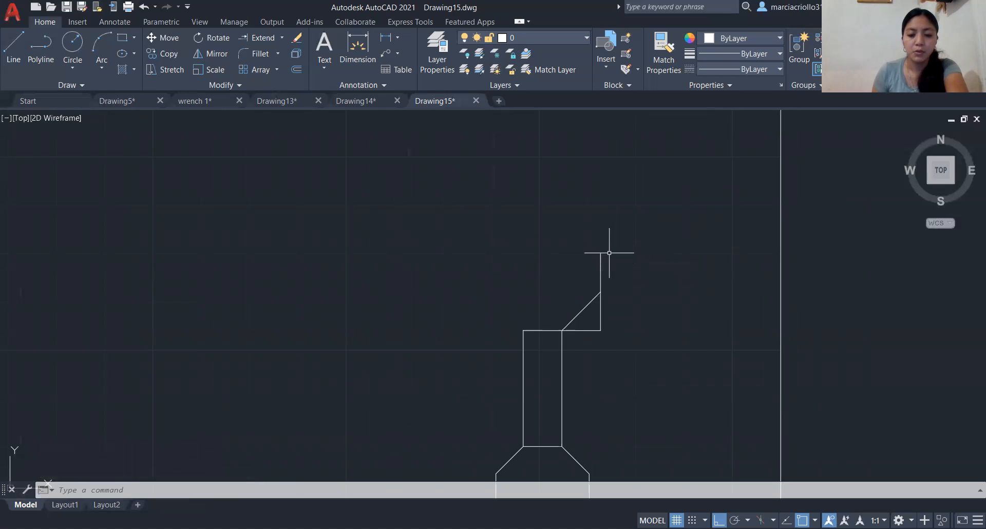
pyautogui.write('0,40')
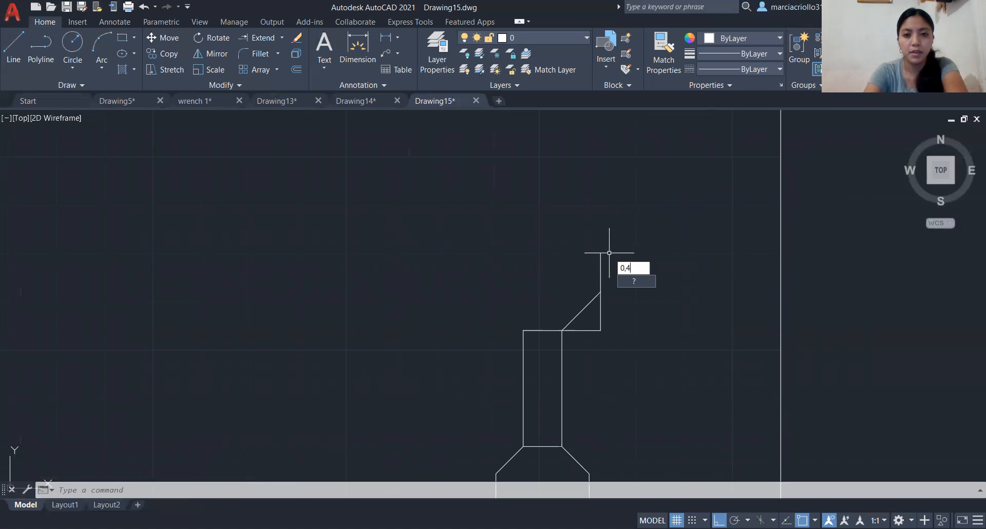
pyautogui.press('Return')
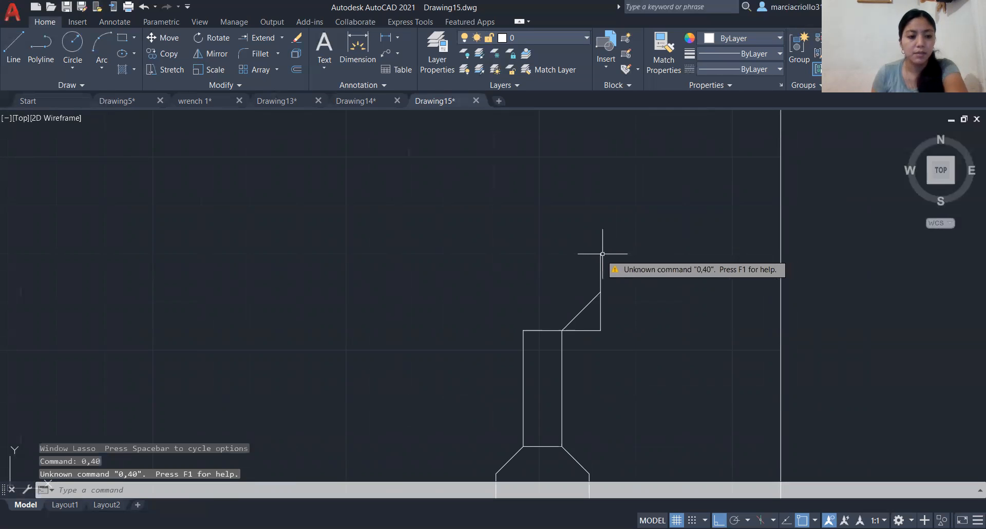
pyautogui.press('Escape')
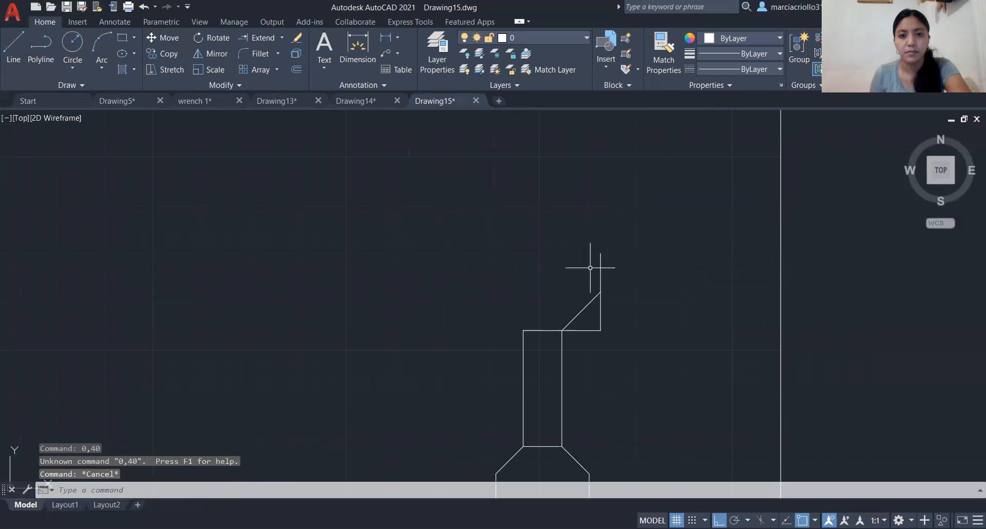
# - Extend the vertical above the triangle with another 0.40 line at 90° from its upper end, and end the line
pyautogui.write('l')
pyautogui.press('Return')
pyautogui.click(600, 253)
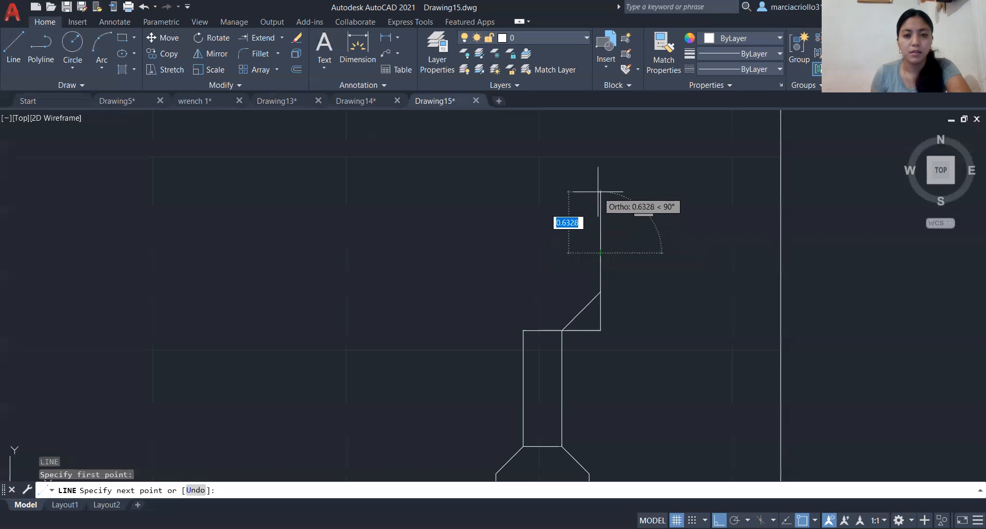
pyautogui.write('0.40')
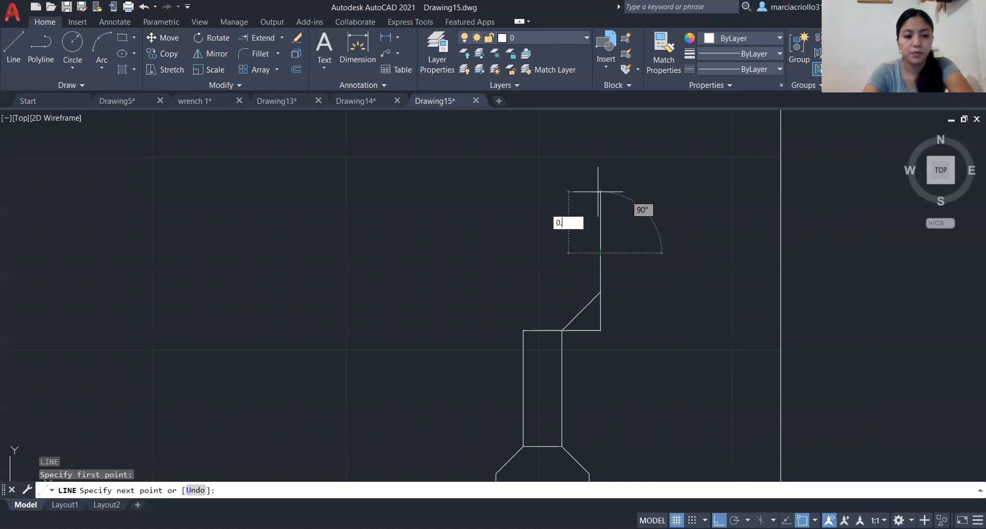
pyautogui.press('Return')
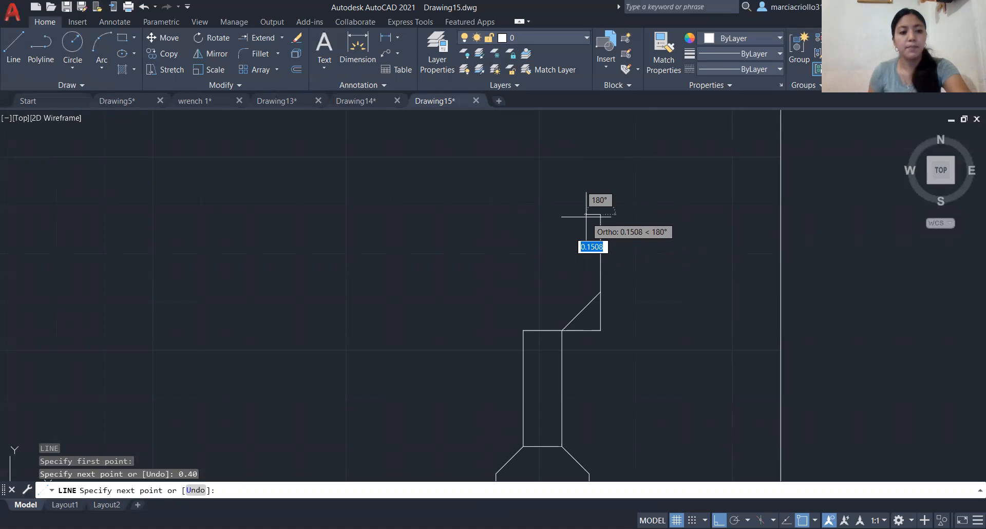
pyautogui.press('Escape')
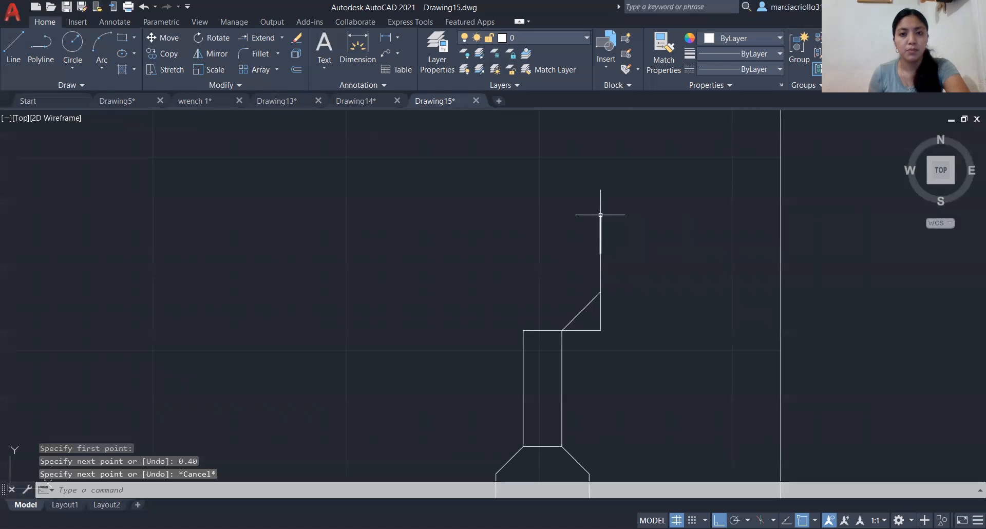
# - From the upper end of the topmost vertical line, draw a 0.4 line at 180°
pyautogui.press('Return')
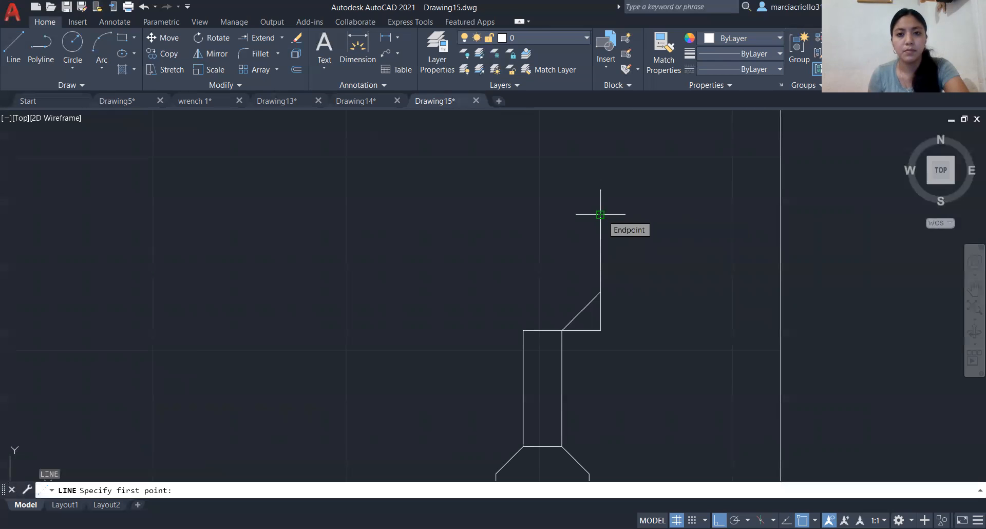
pyautogui.click(601, 215)
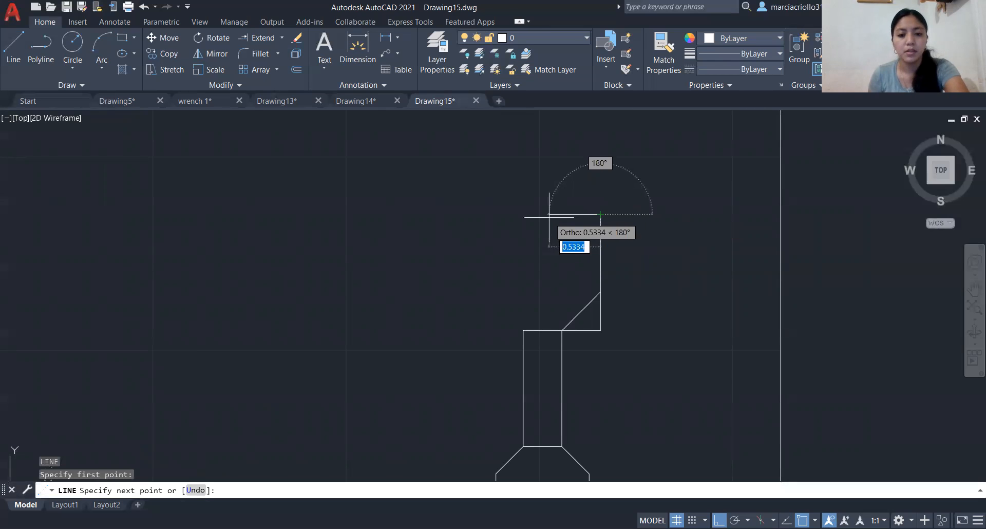
pyautogui.write('0')
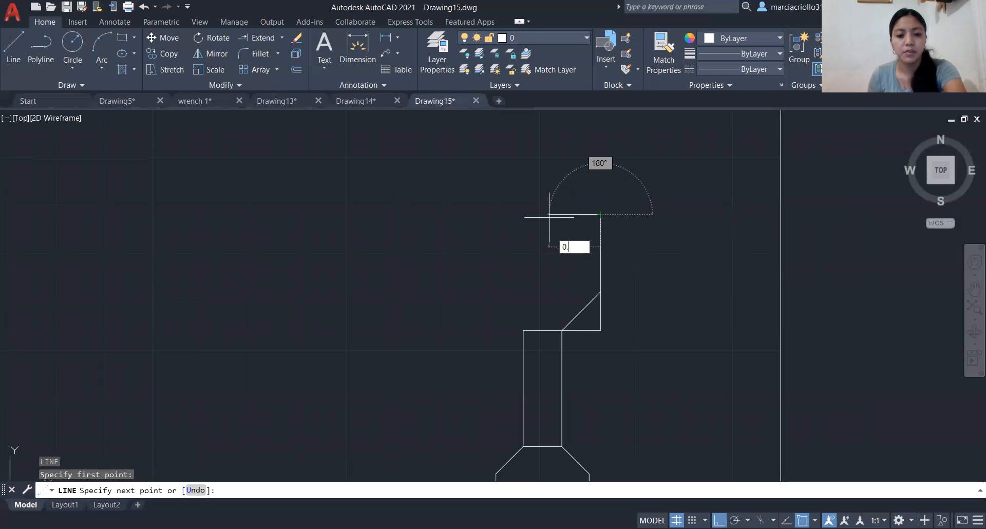
pyautogui.write('.4')
pyautogui.press('Return')
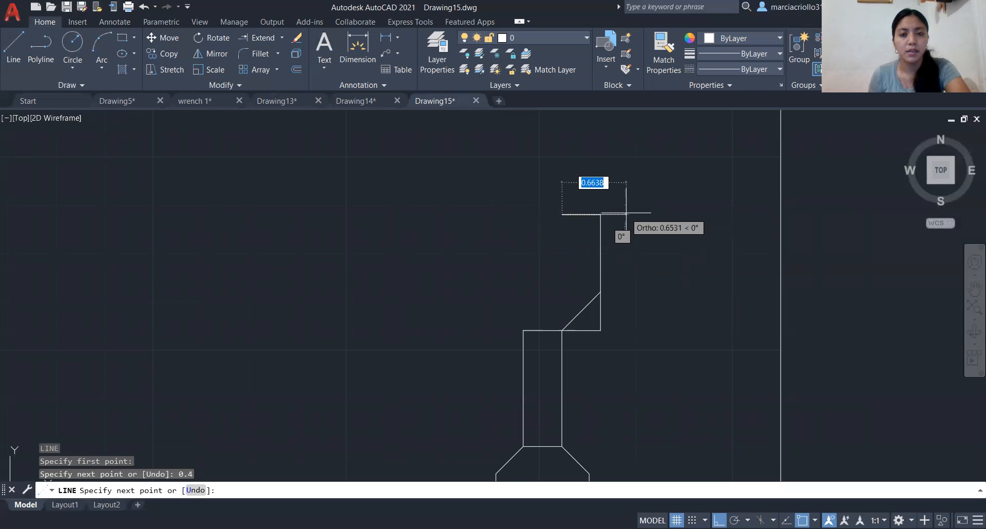
# - Draw a 0.20 segment at 0° back along the new top line to mark its middle, and end the line
pyautogui.write('0.')
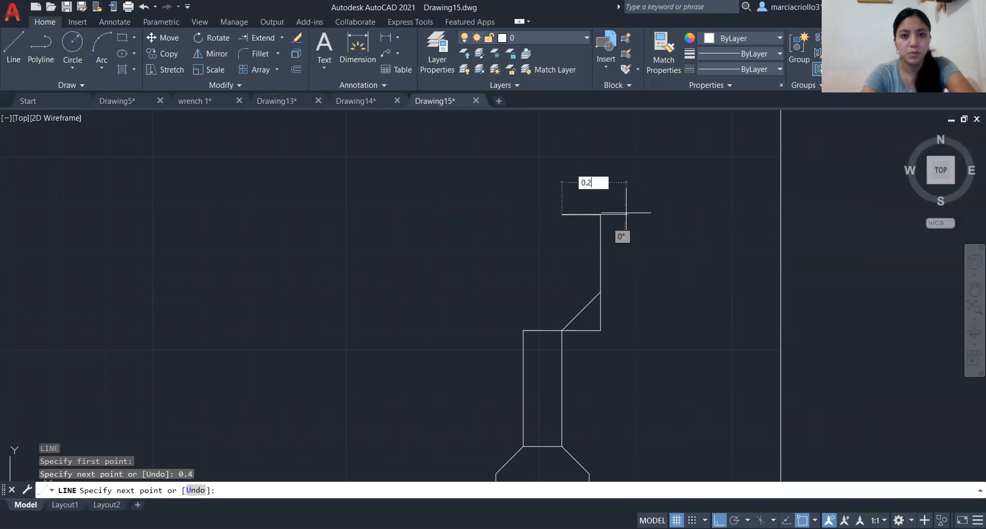
pyautogui.write('20')
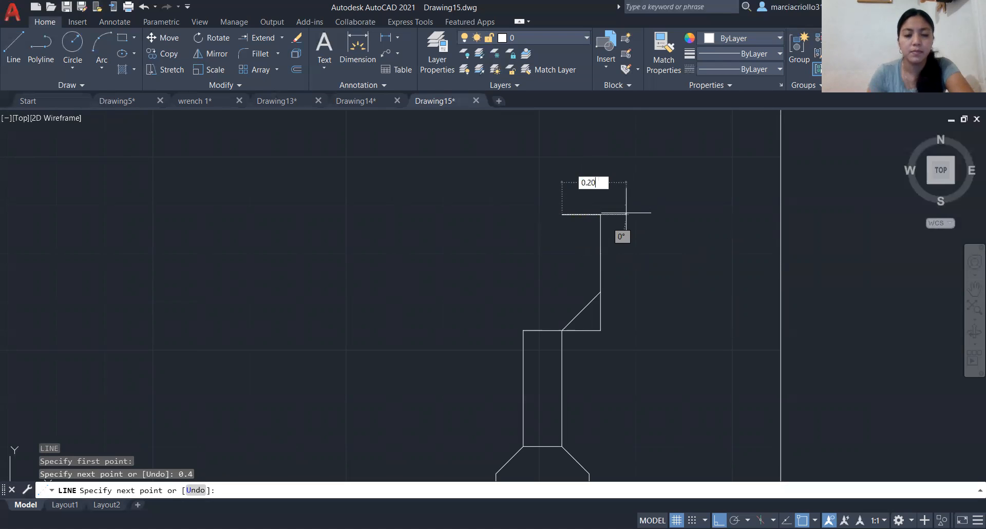
pyautogui.press('Return')
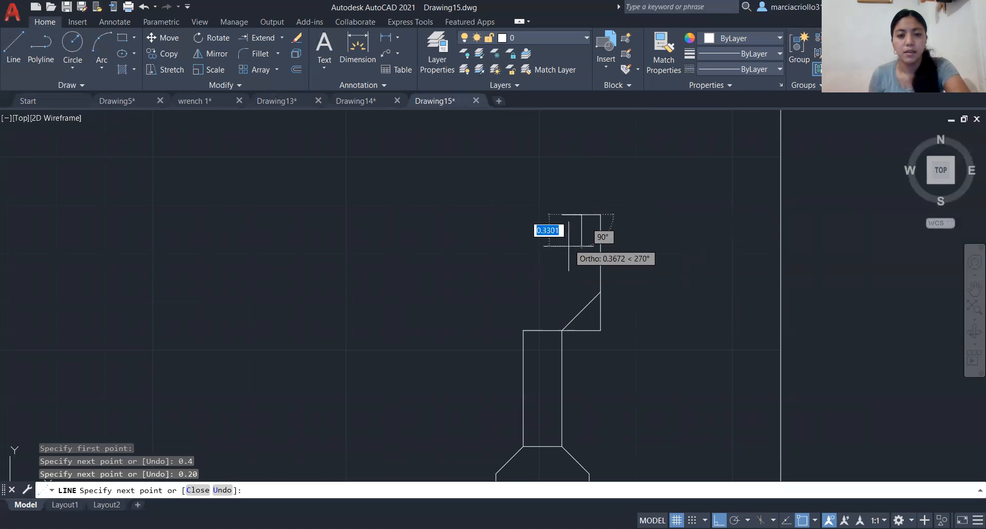
pyautogui.press('Escape')
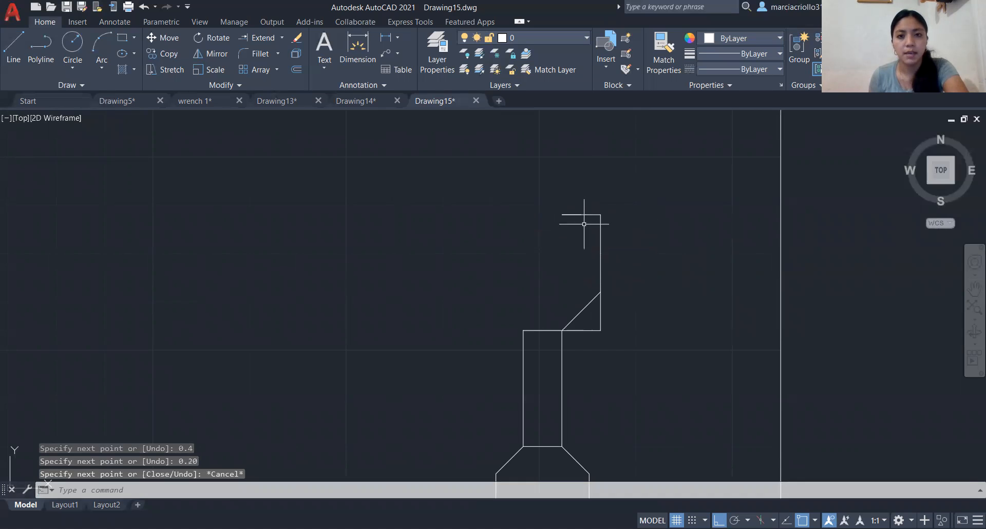
# - Draw a diagonal line from the top line's midpoint to the joint between the two upper 0.40 verticals, and end it
pyautogui.press('Return')
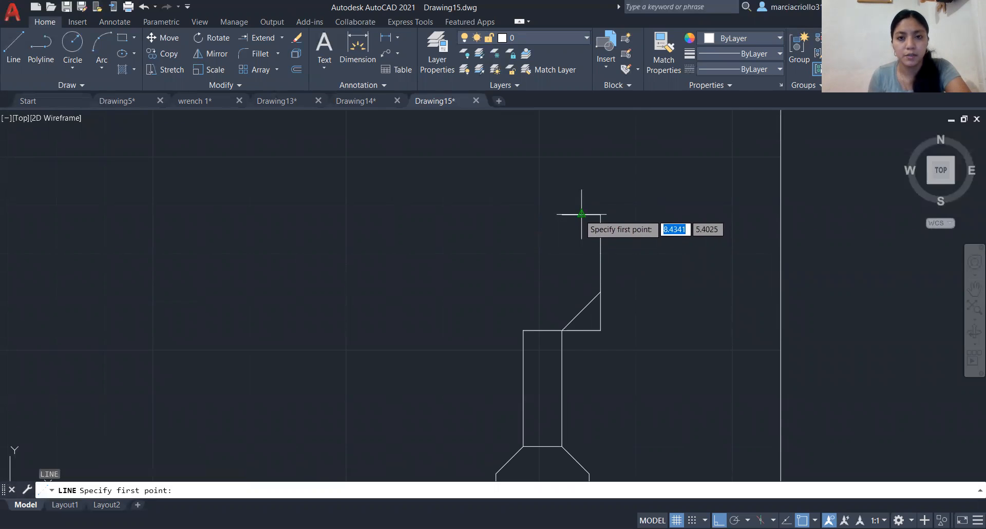
pyautogui.scroll(4, 588, 207)
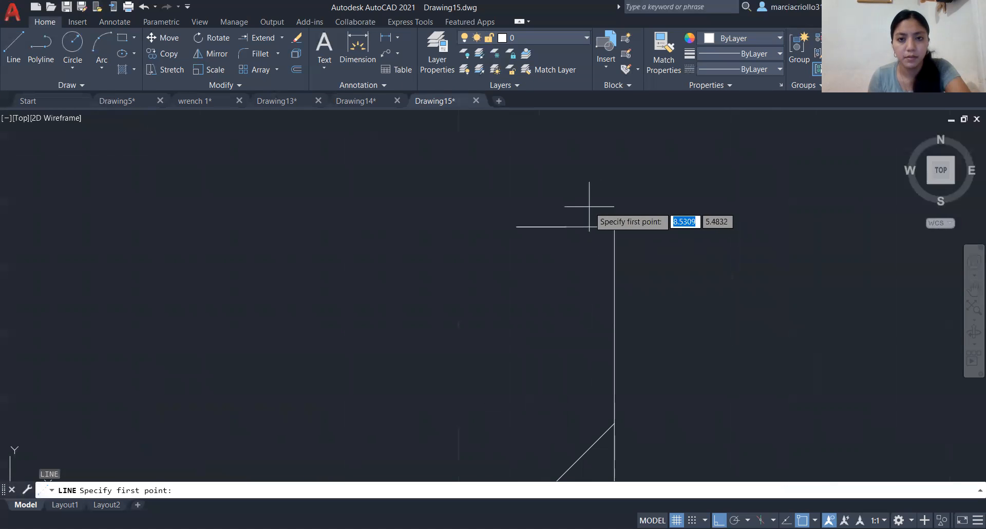
pyautogui.click(566, 227)
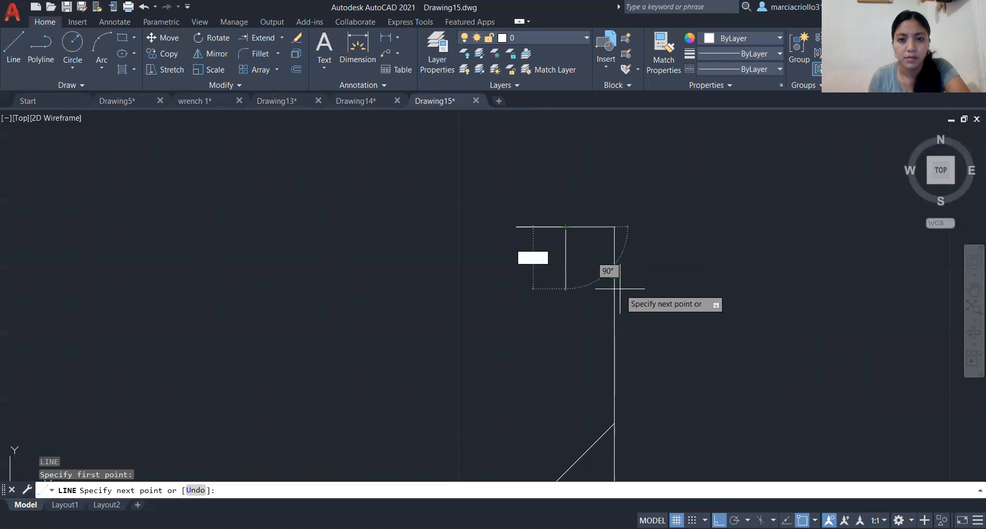
pyautogui.scroll(2, 617, 238)
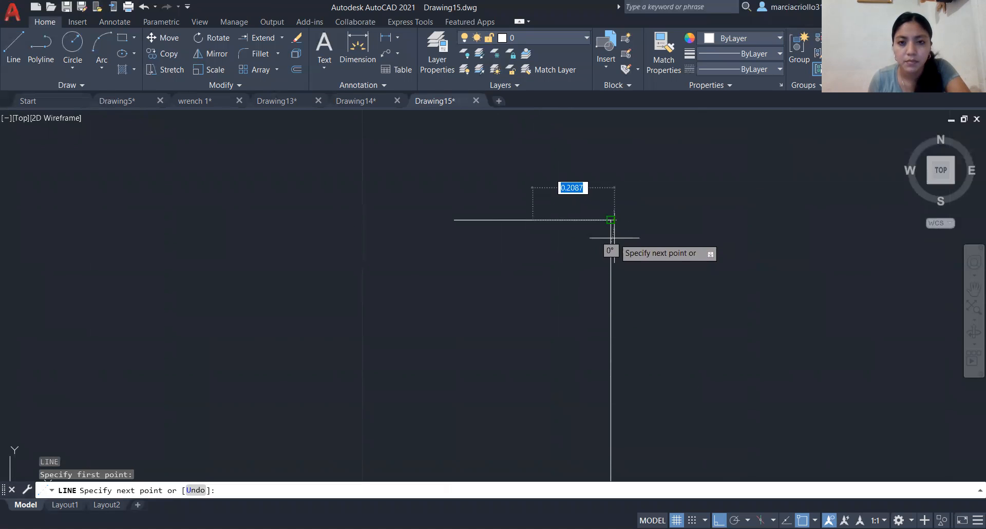
pyautogui.scroll(-2, 607, 316)
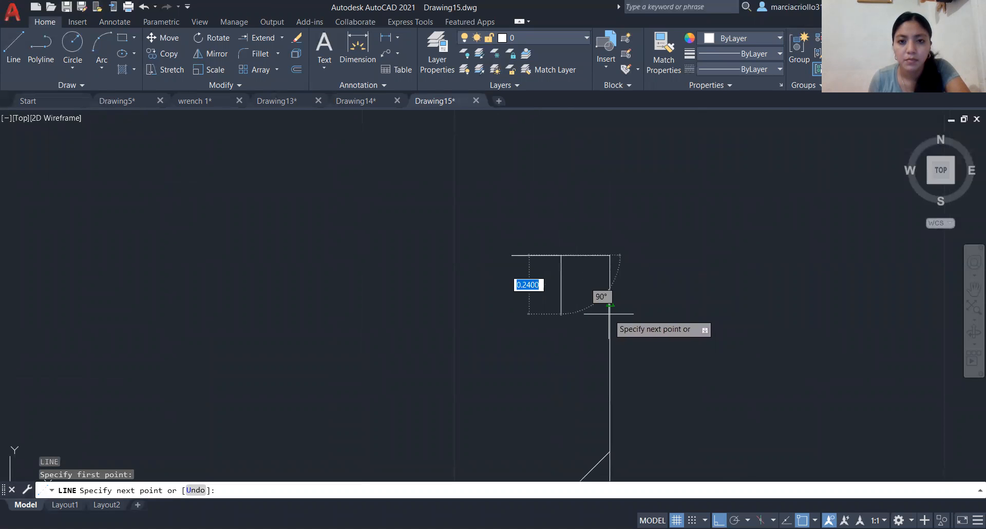
pyautogui.scroll(-2, 609, 306)
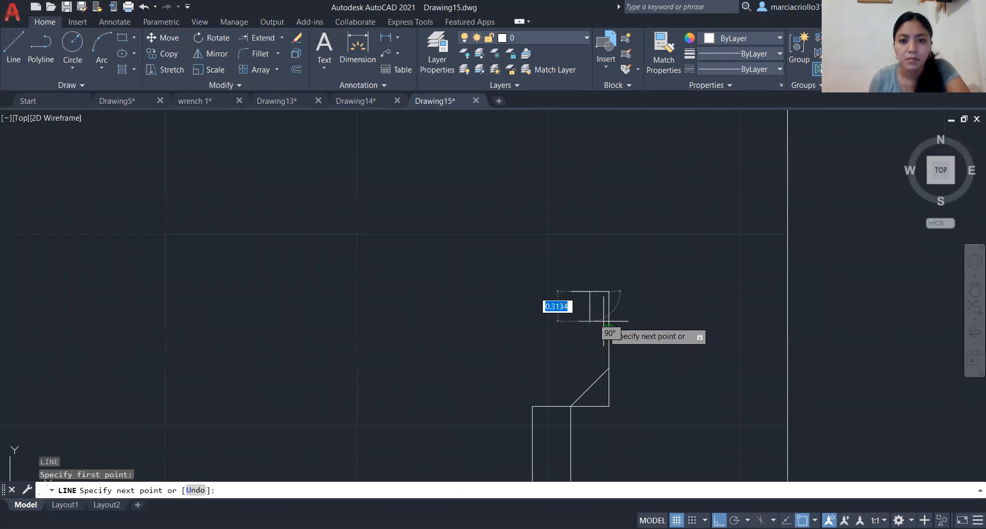
pyautogui.click(608, 329)
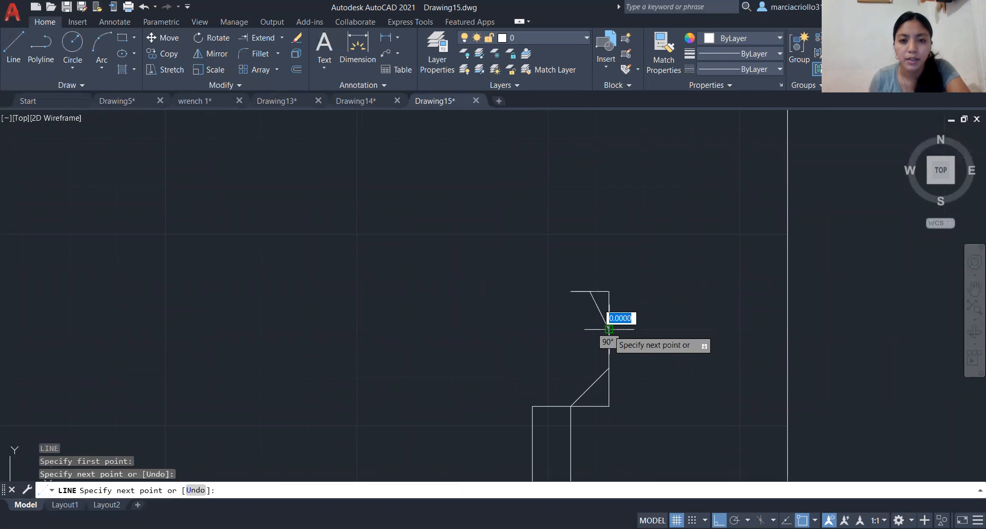
pyautogui.press('Return')
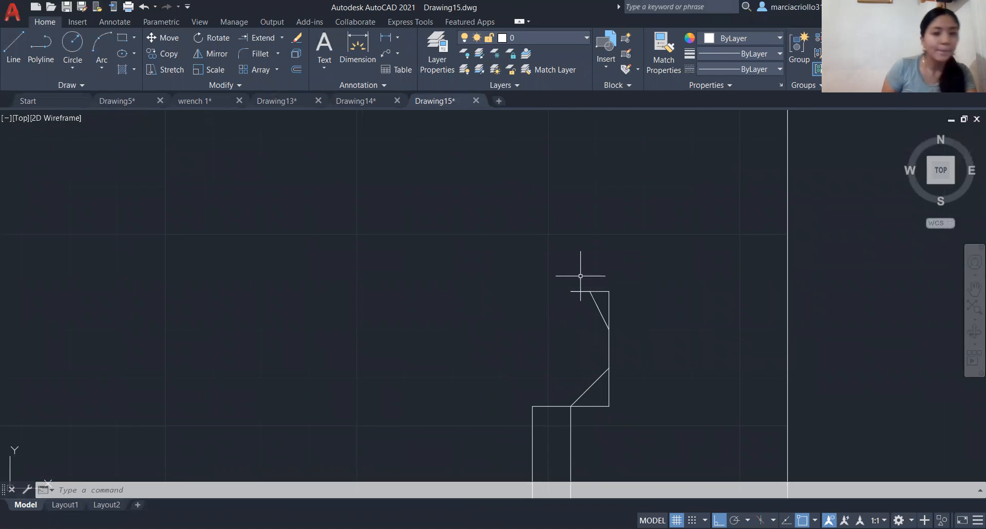
pyautogui.write('0.')
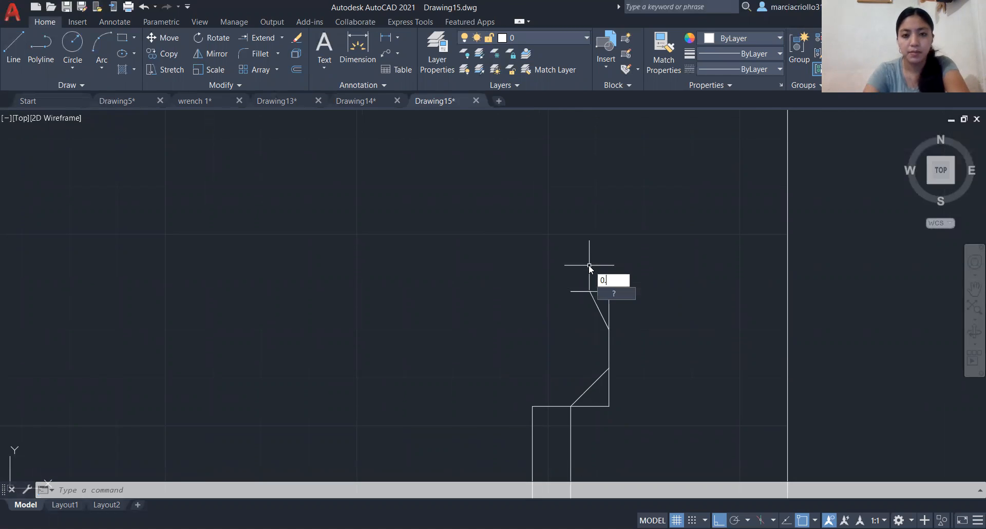
pyautogui.press('Return')
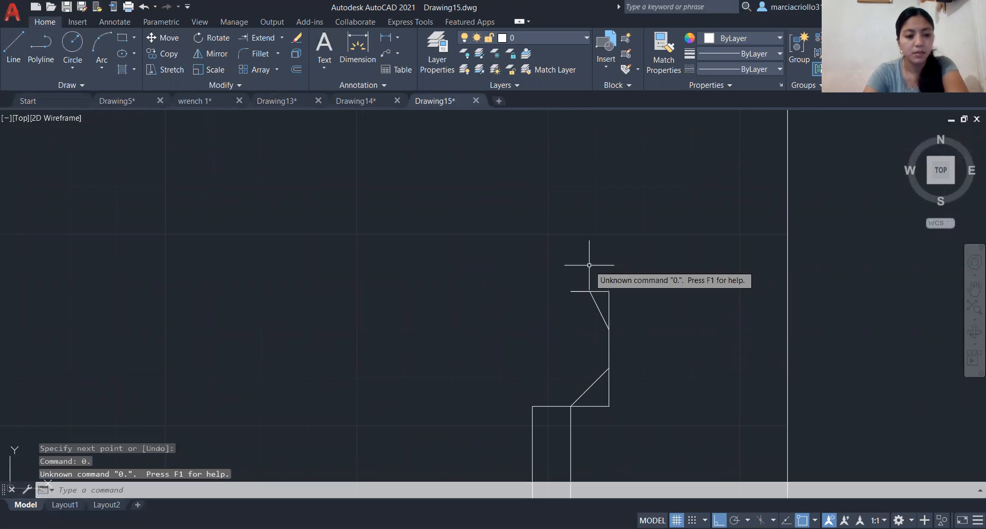
pyautogui.press('Escape')
pyautogui.press('Escape')
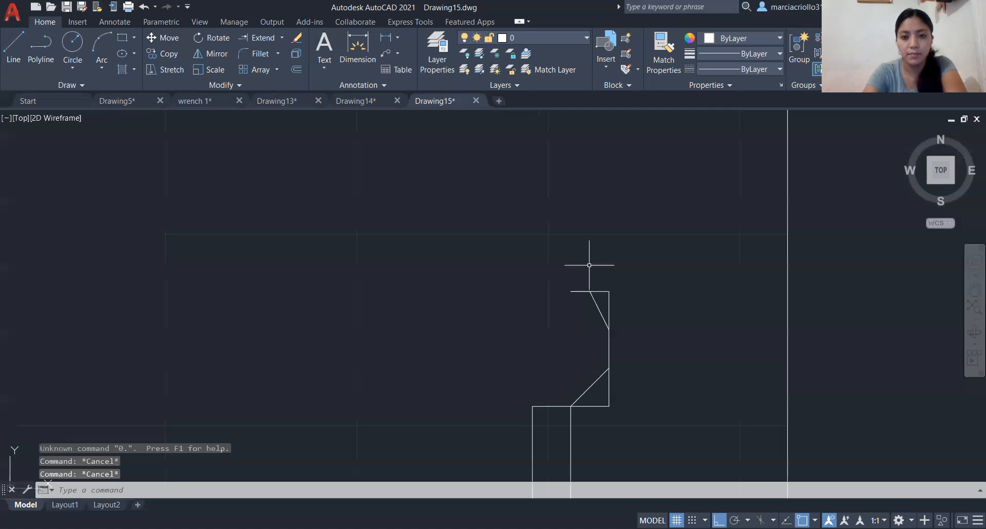
# - From the free left end of the top line, draw a 0.40 line at 270°
pyautogui.write('l')
pyautogui.press('Return')
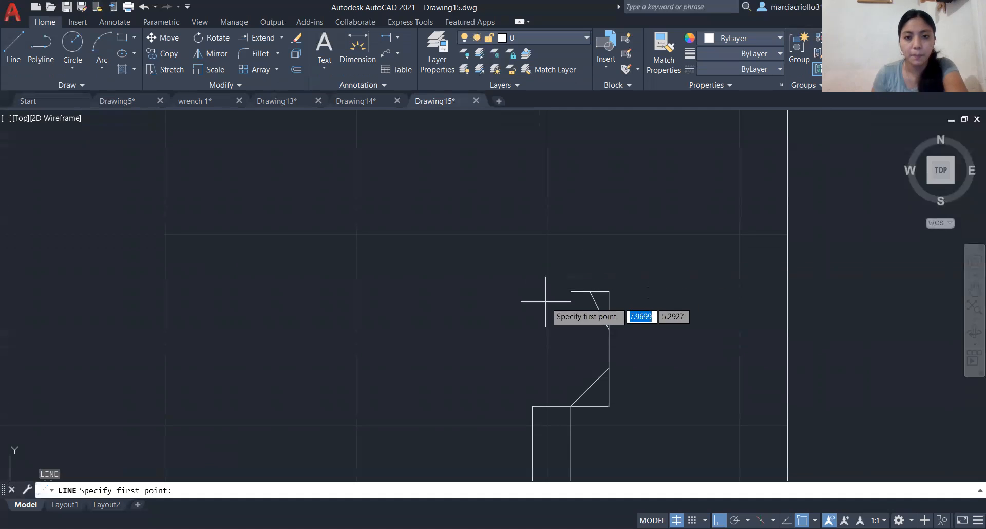
pyautogui.click(571, 291)
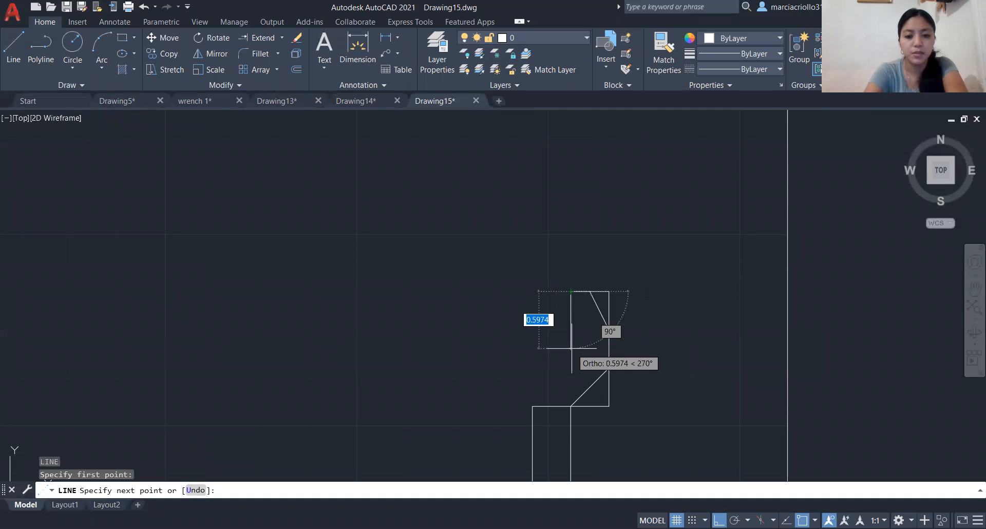
pyautogui.write('0.40')
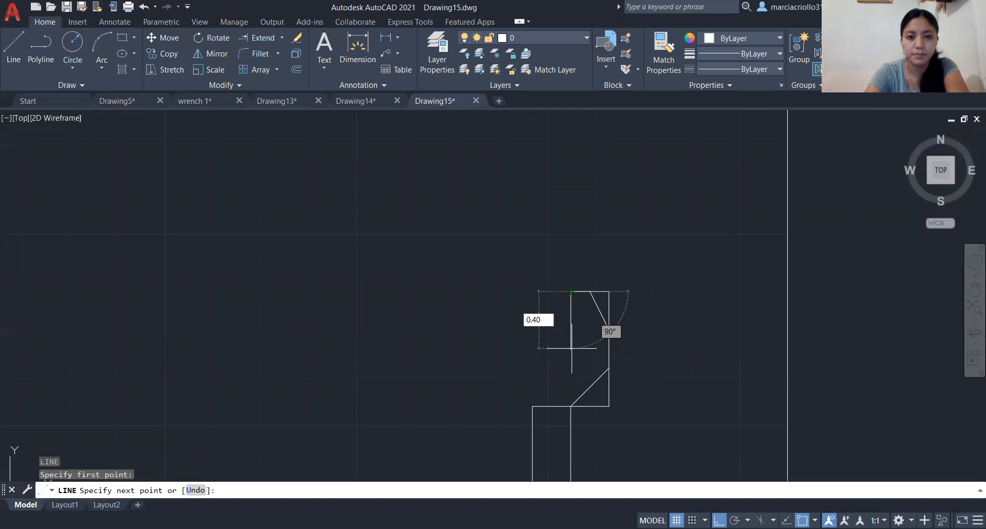
pyautogui.press('Return')
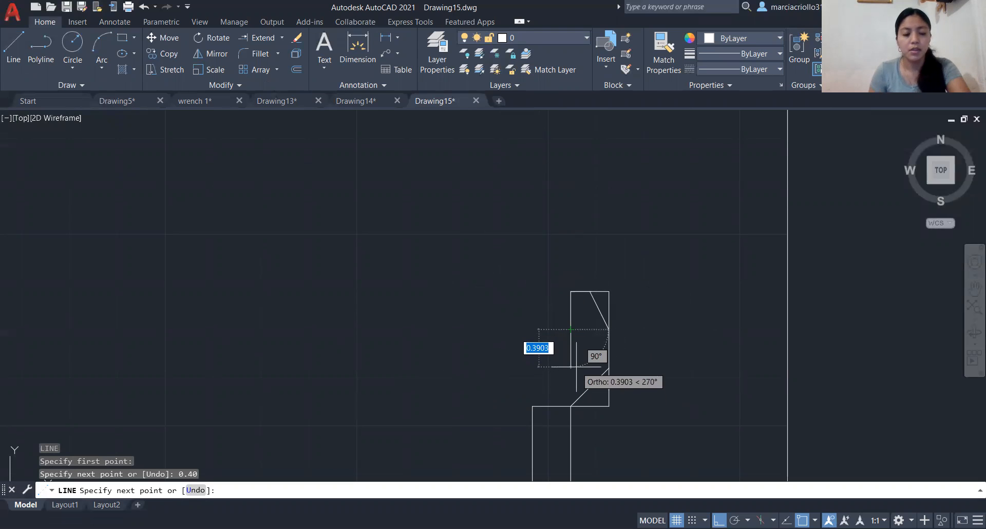
# - Continue the line with a 0.20 segment at 270° and a 0.10 segment at 180°
pyautogui.write('0.3')
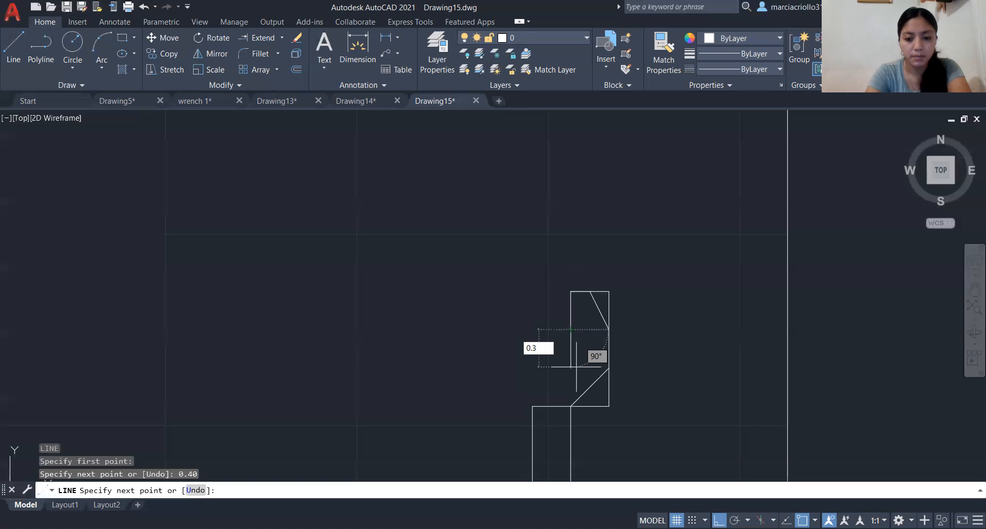
pyautogui.press('Return')
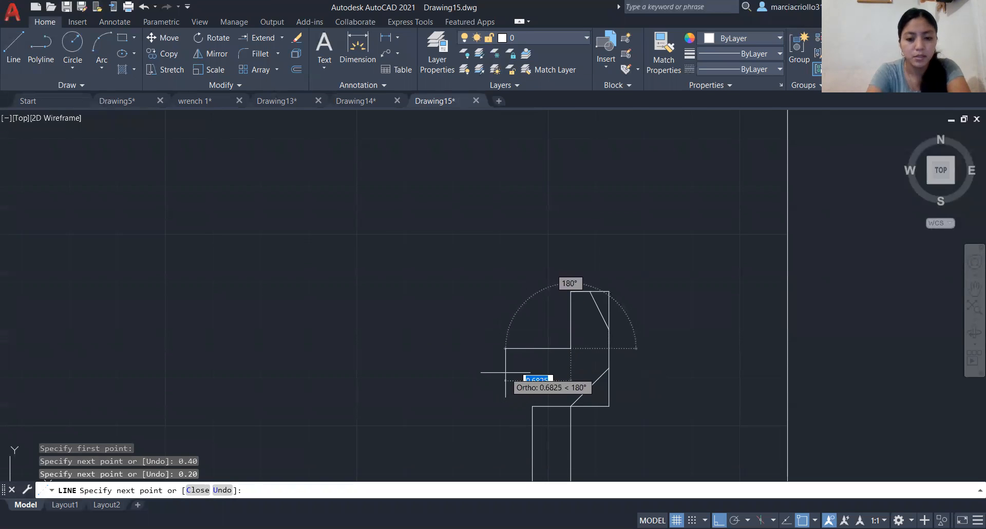
pyautogui.write('0.')
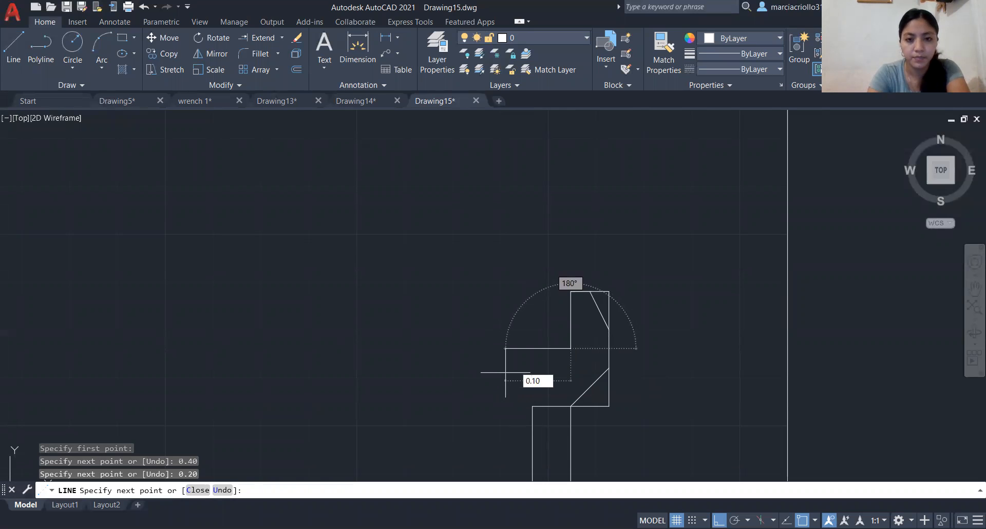
pyautogui.write('10')
pyautogui.press('Return')
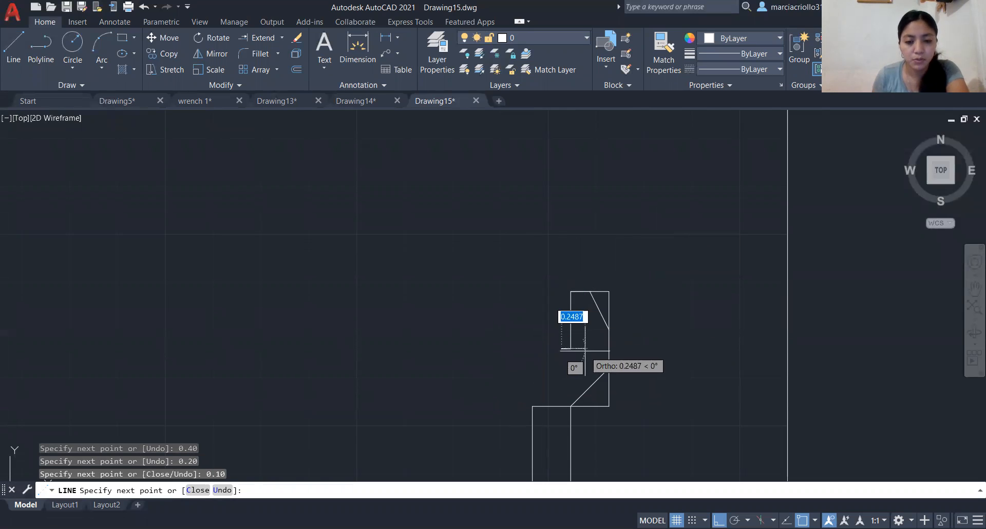
# - Complete the small triangle with a diagonal from the 0.10 segment's free end to the joint of the 0.40 and 0.20 verticals, and end the line
pyautogui.scroll(4, 585, 348)
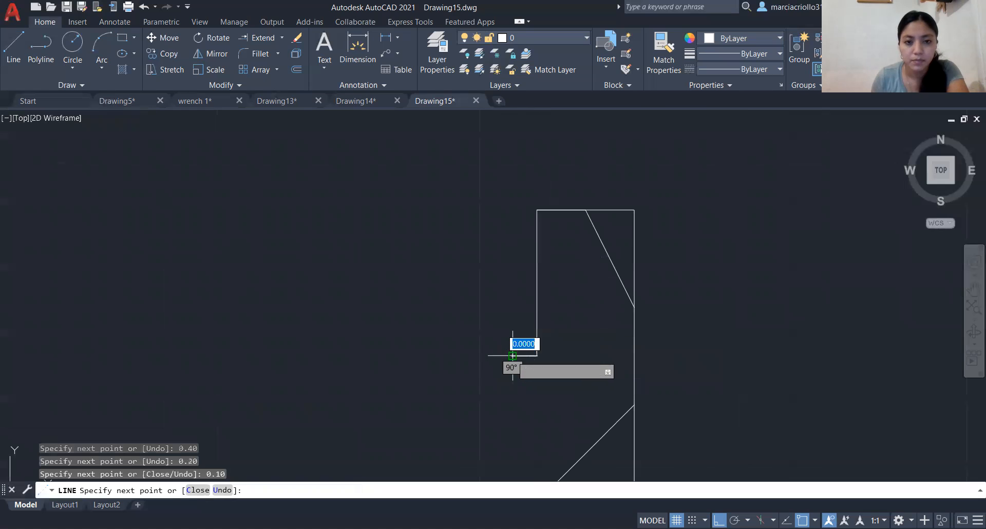
pyautogui.scroll(4, 511, 352)
pyautogui.scroll(4, 511, 355)
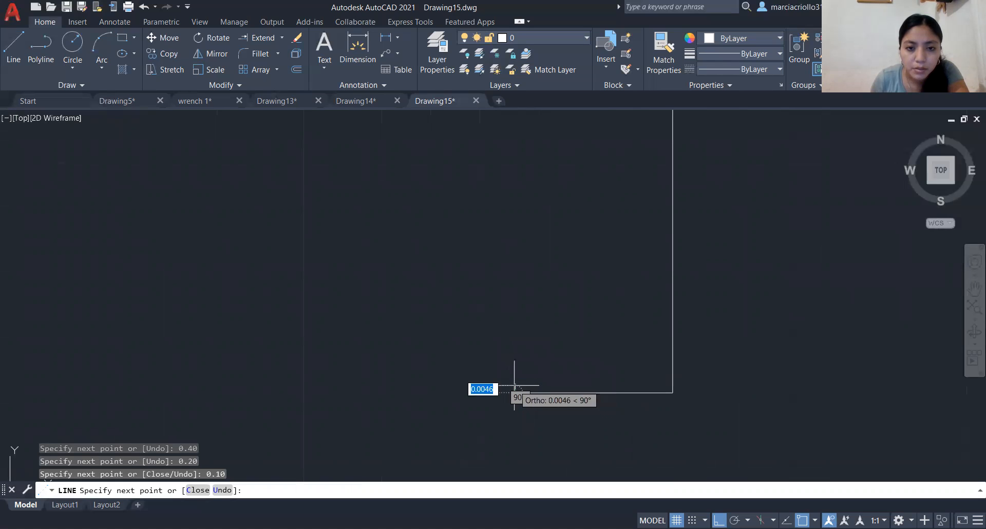
pyautogui.scroll(4, 514, 386)
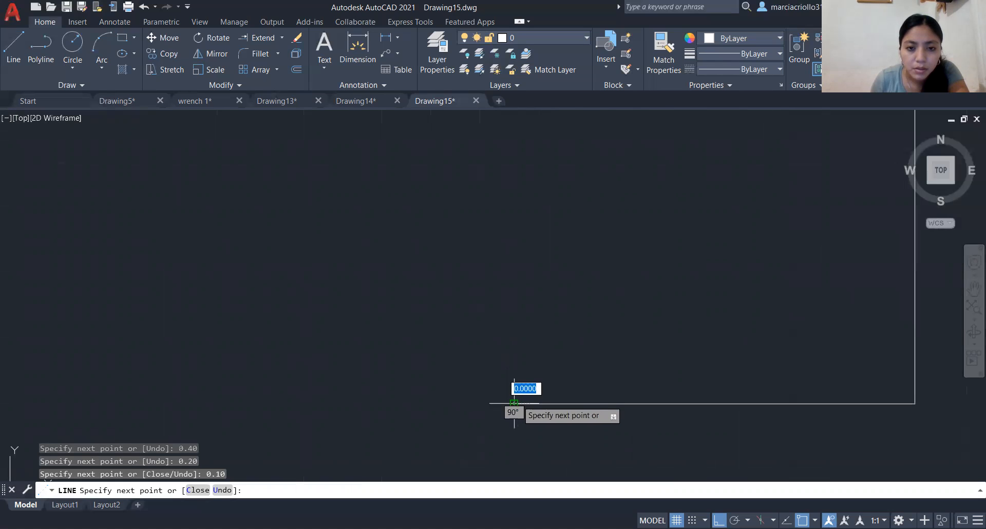
pyautogui.click(515, 403)
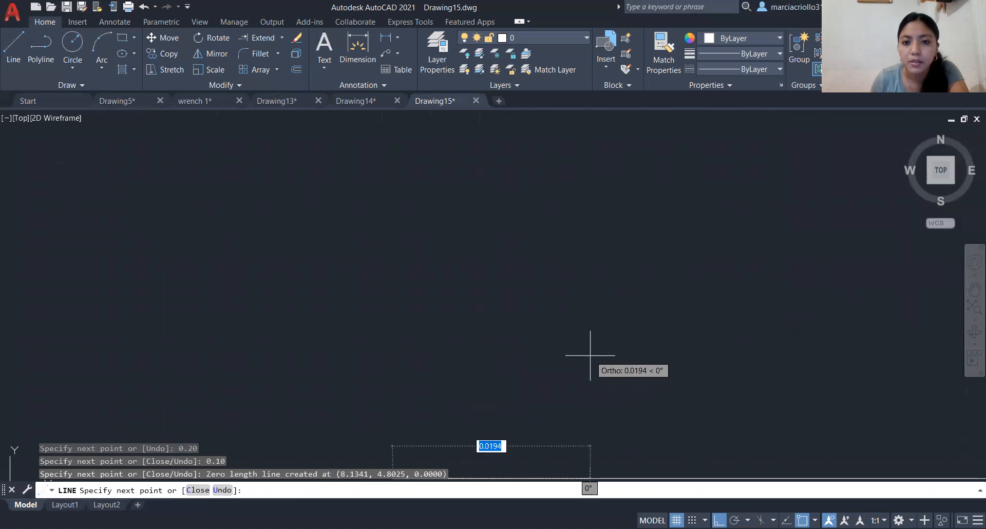
pyautogui.scroll(-8, 579, 337)
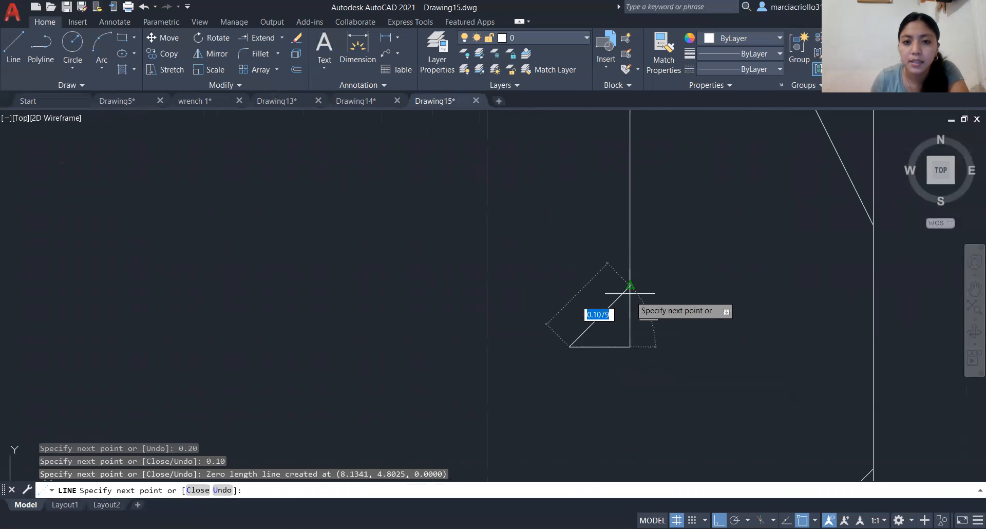
pyautogui.scroll(-4, 615, 263)
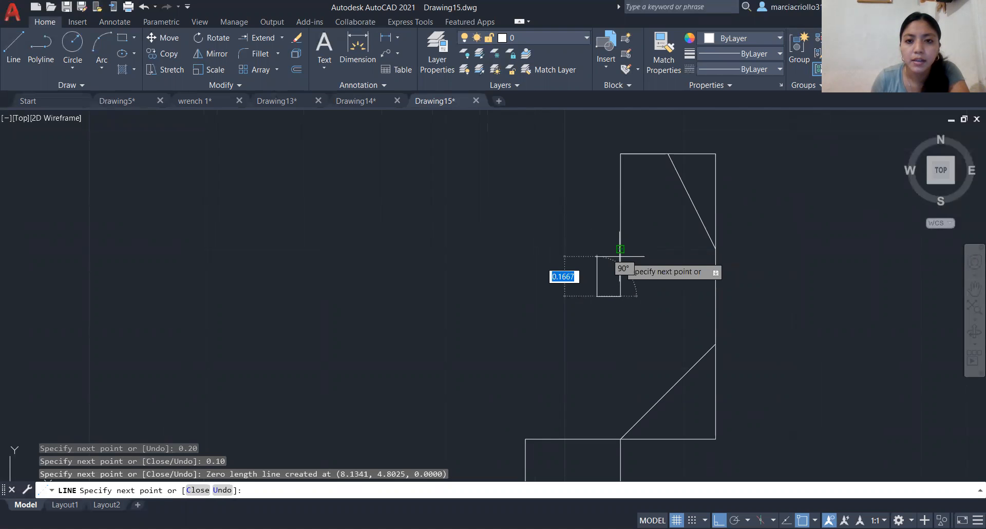
pyautogui.click(621, 249)
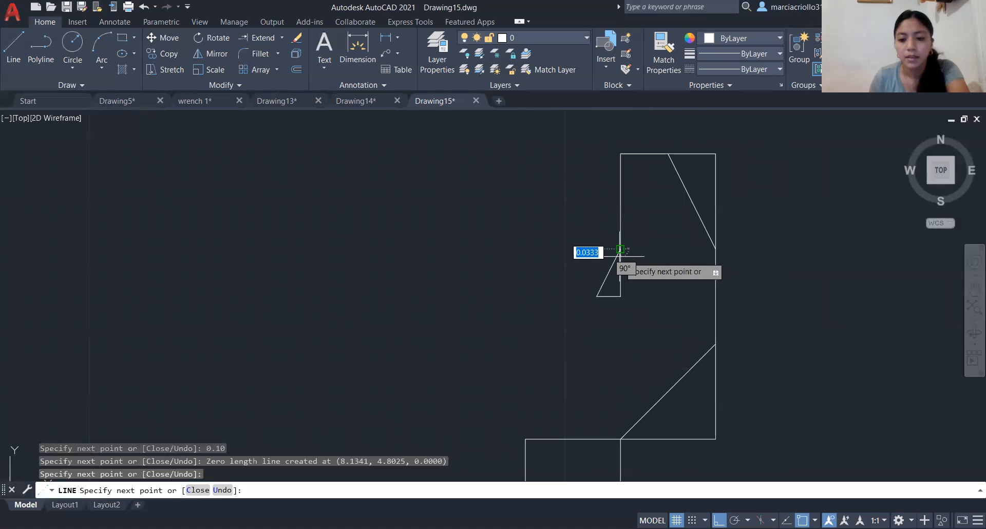
pyautogui.press('Return')
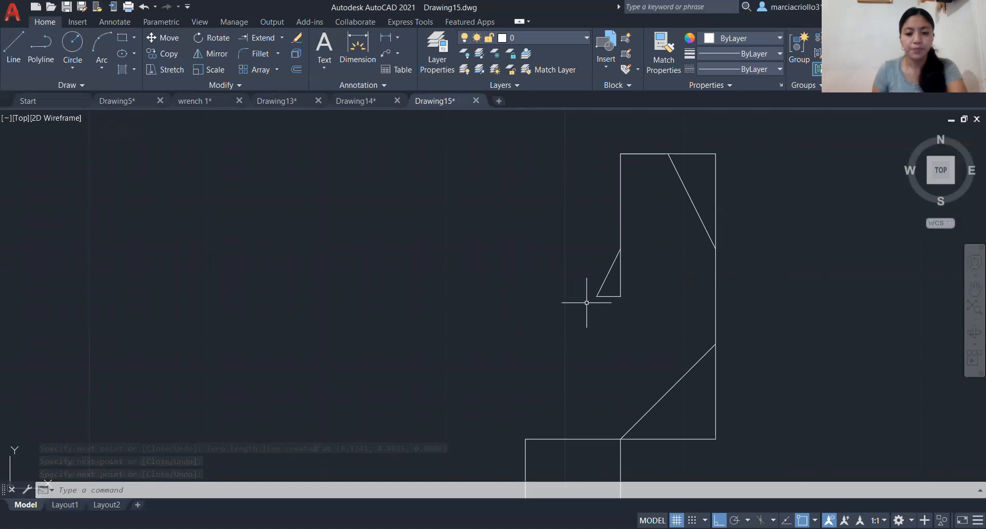
# - From the small triangle's free lower corner, draw two consecutive line segments at 180°, 0.20 and 0.10 long
pyautogui.write('l')
pyautogui.press('Return')
pyautogui.click(597, 296)
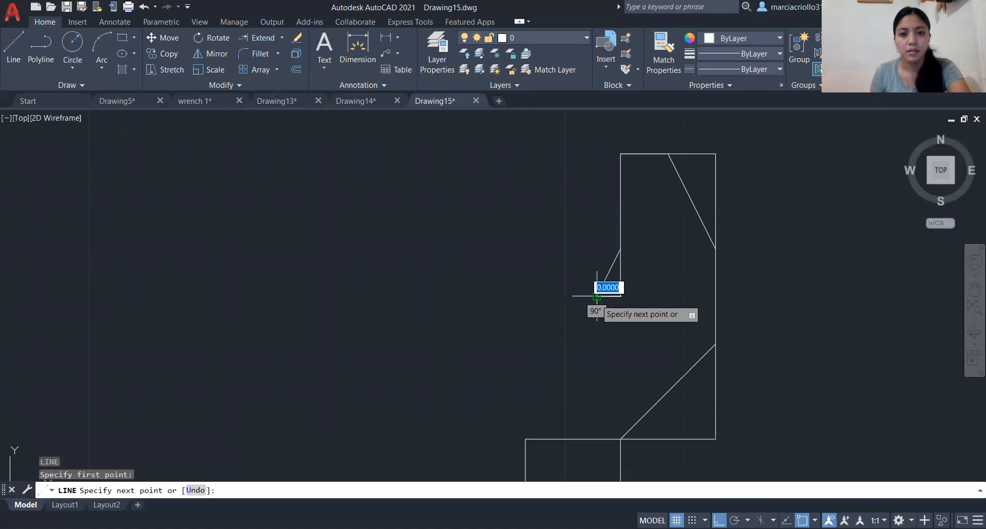
pyautogui.write('0.3')
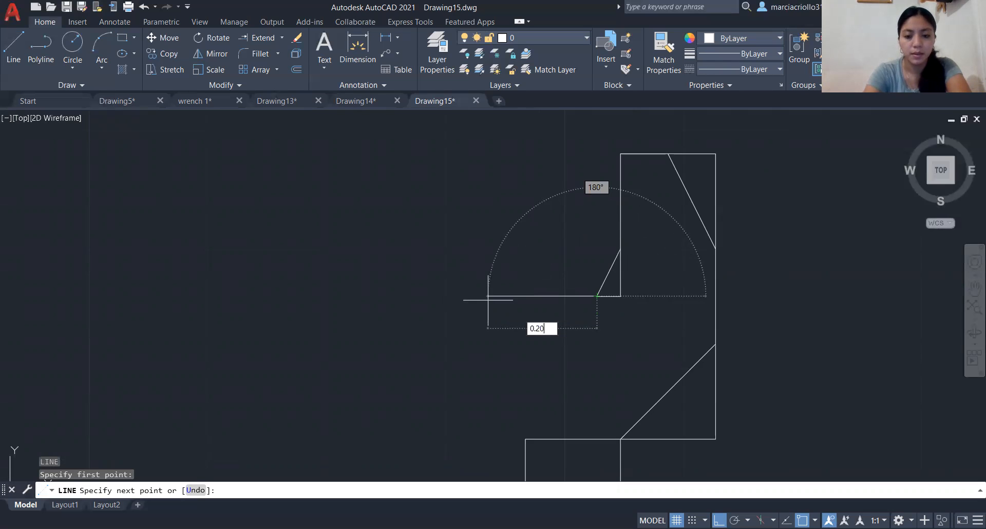
pyautogui.press('Return')
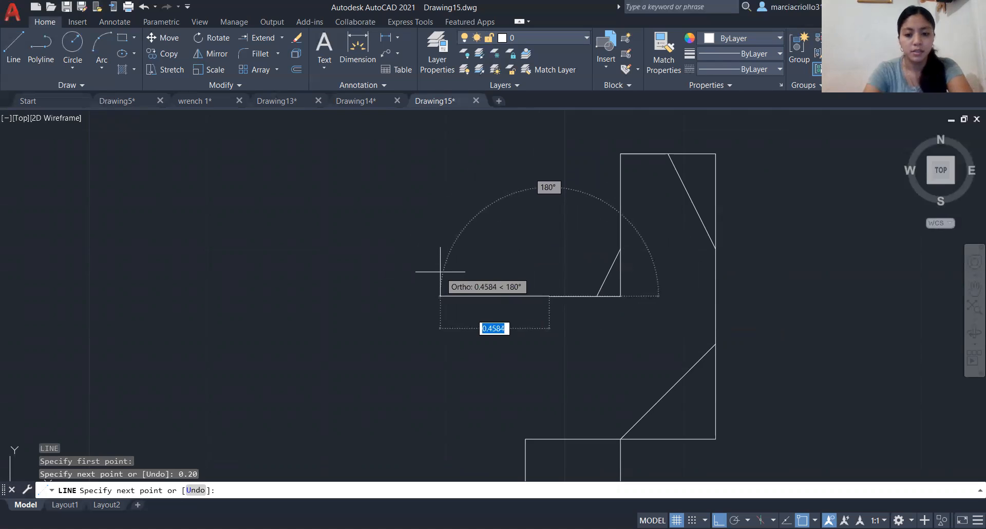
pyautogui.write('0.10')
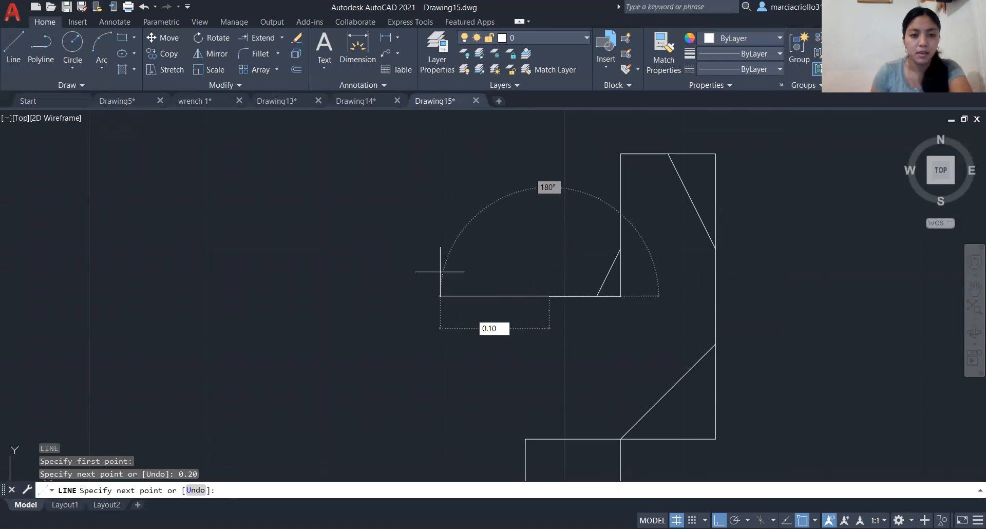
pyautogui.press('Return')
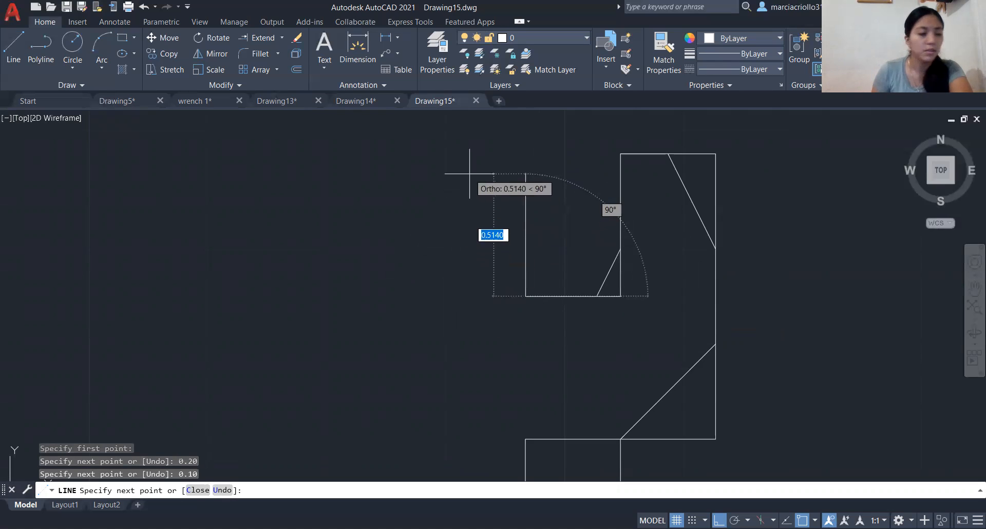
# - Continue with a 0.20 segment at 90°, add a diagonal back to the joint of the 0.20 and 0.10 horizontal segments, and end the line
pyautogui.write('0.20')
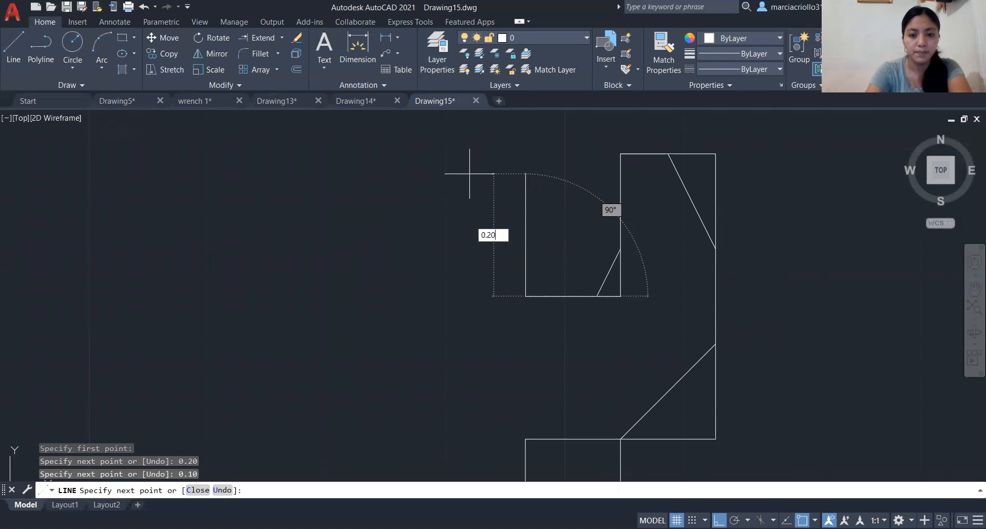
pyautogui.press('Return')
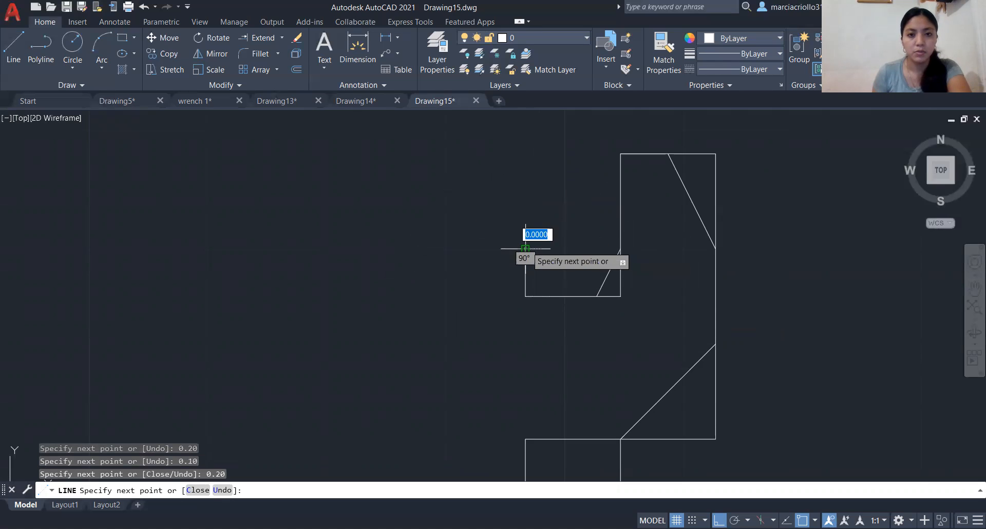
pyautogui.click(548, 297)
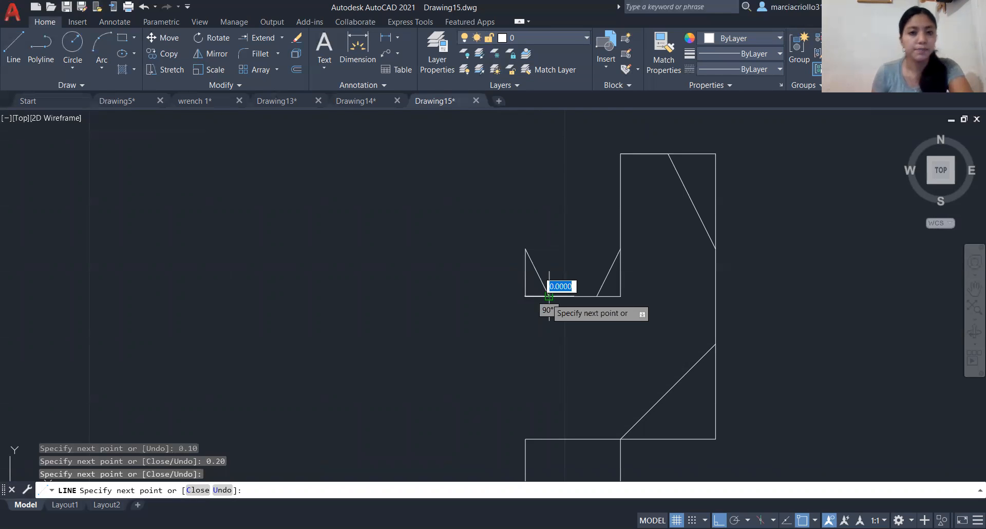
pyautogui.press('Return')
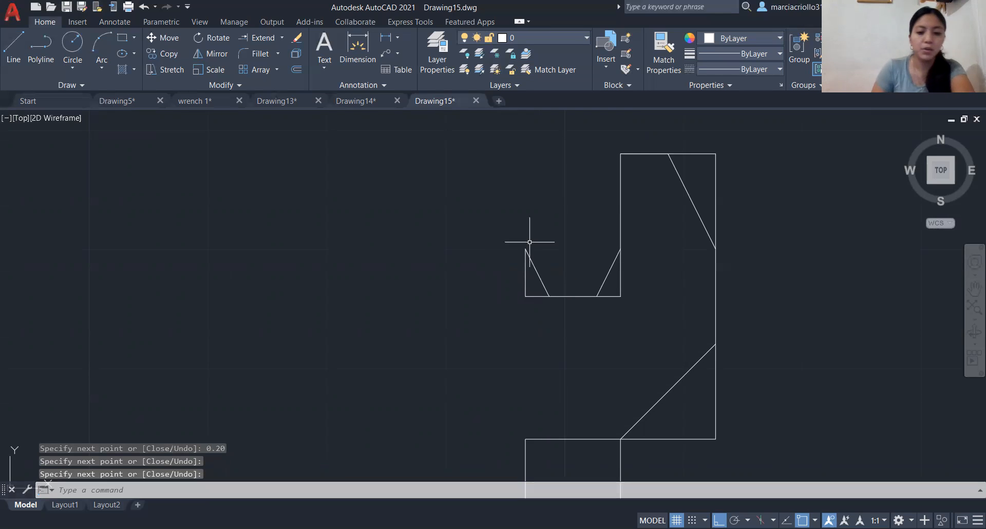
pyautogui.write('LI')
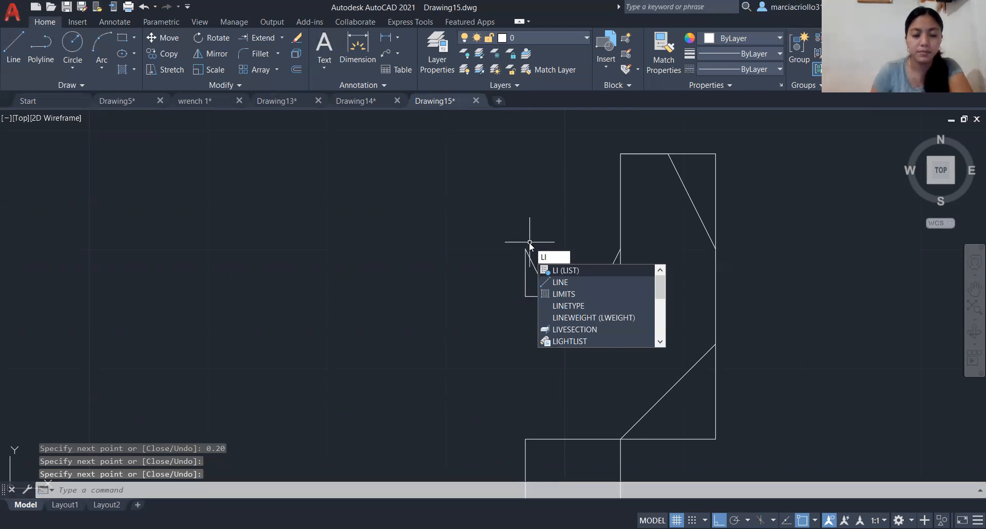
pyautogui.press('Return')
pyautogui.press('Escape')
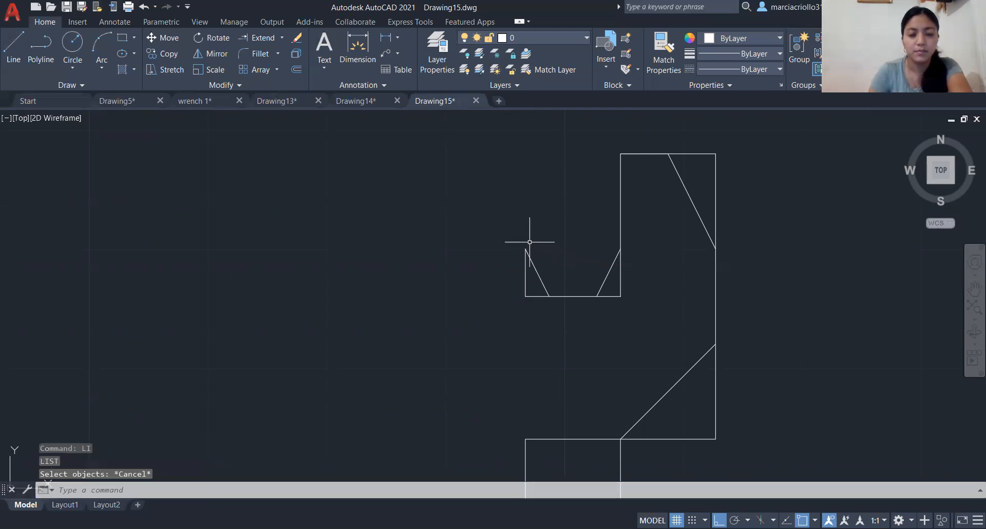
# - From the upper end of the new 0.20 vertical, draw a 0.40 line at 90° and end it
pyautogui.write('l')
pyautogui.press('Return')
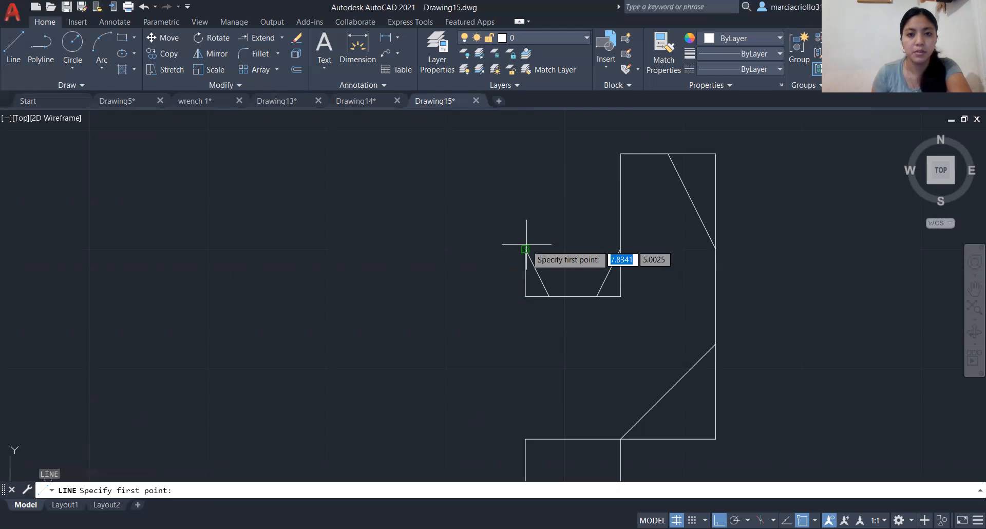
pyautogui.scroll(4, 527, 245)
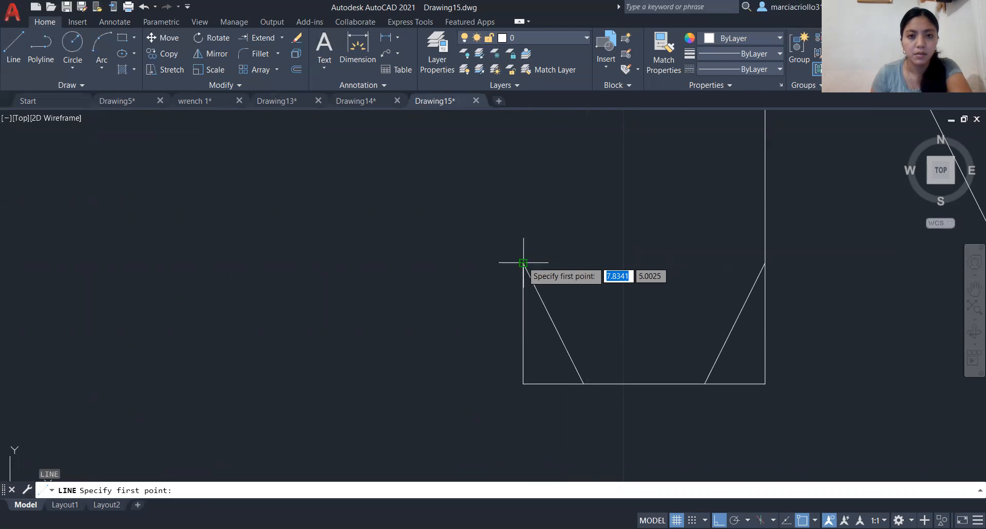
pyautogui.click(523, 263)
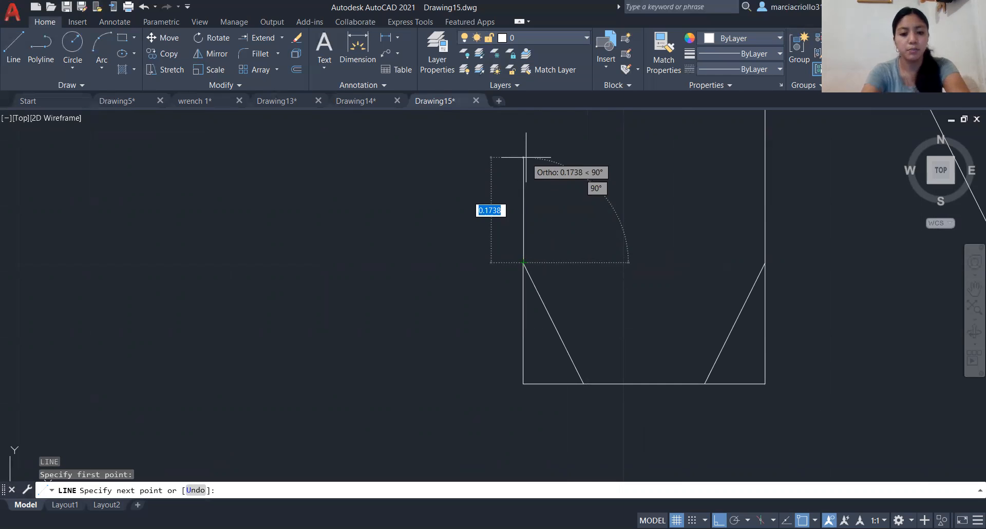
pyautogui.write('0.40')
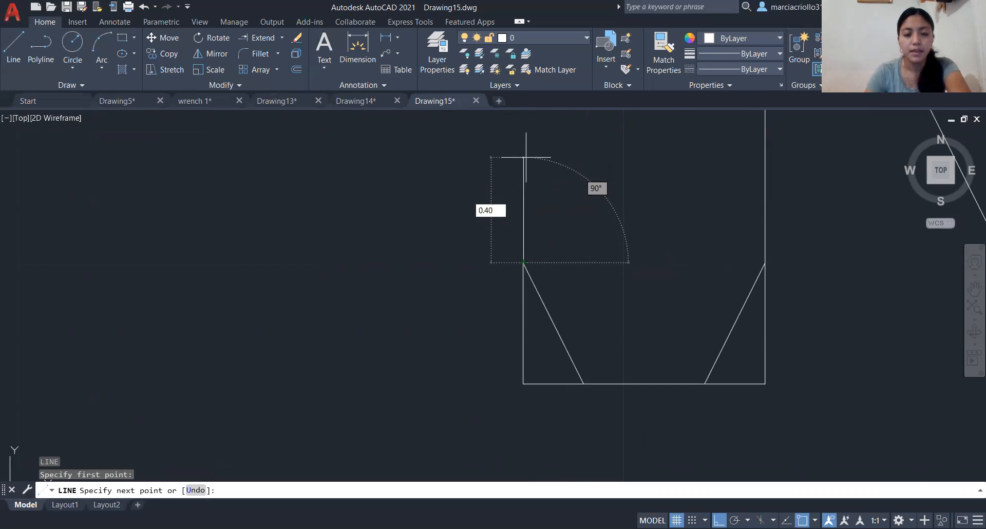
pyautogui.press('Return')
pyautogui.scroll(3, 524, 170)
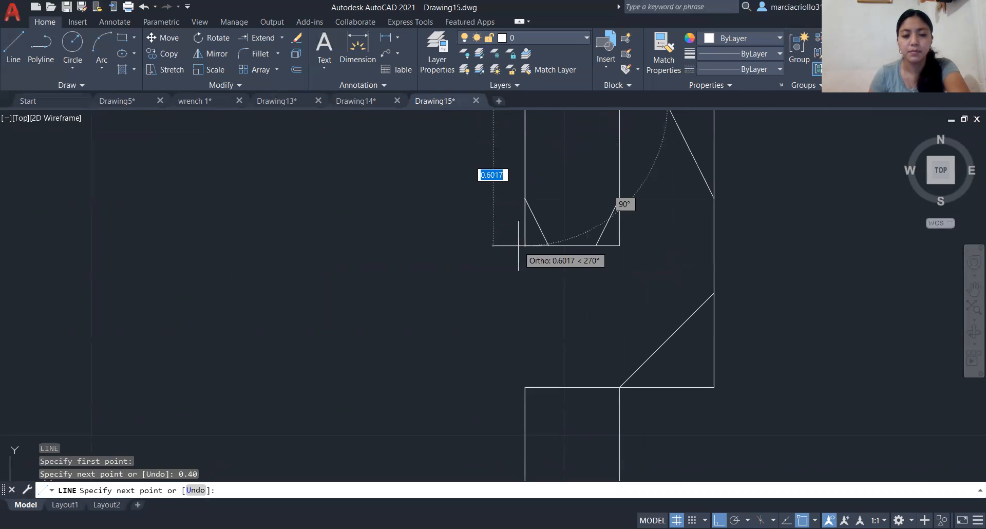
pyautogui.scroll(4, 519, 246)
pyautogui.press('Escape')
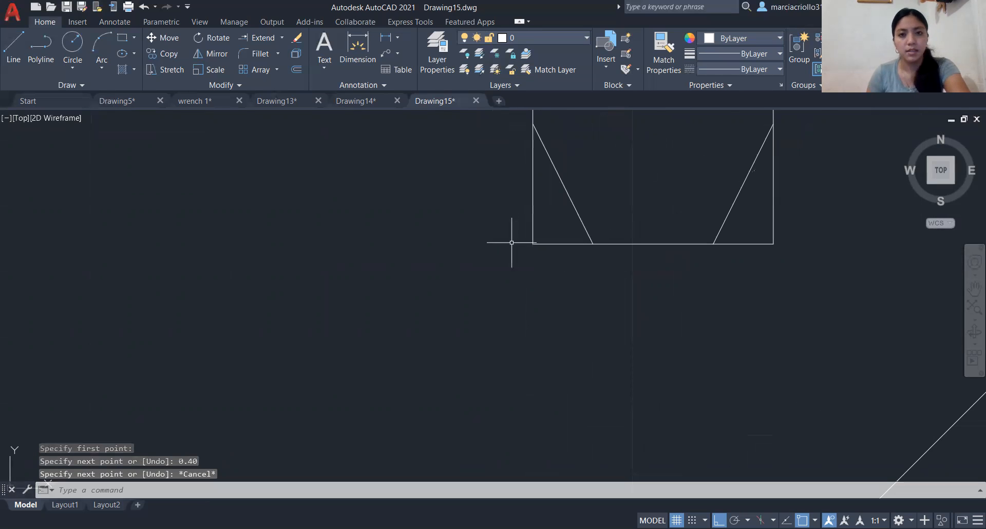
pyautogui.scroll(-4, 483, 341)
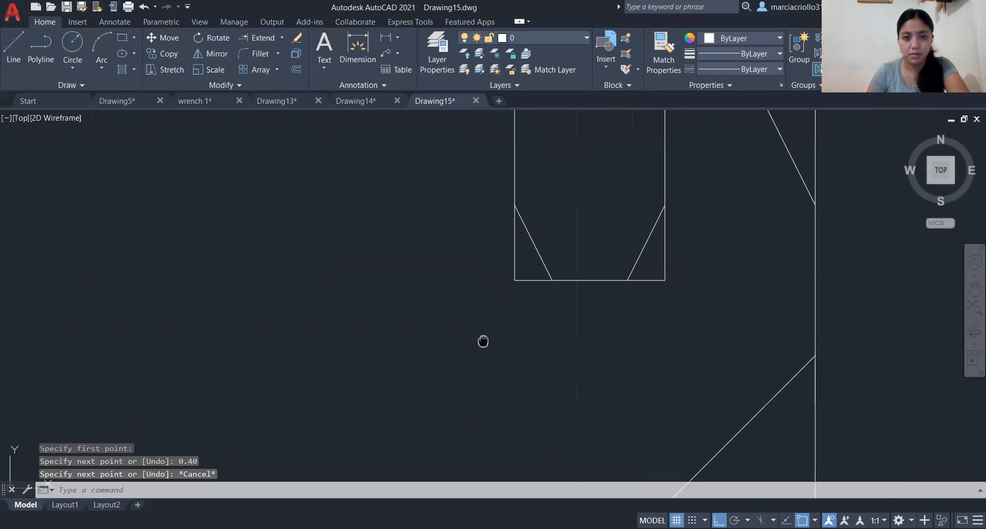
pyautogui.scroll(-3, 469, 444)
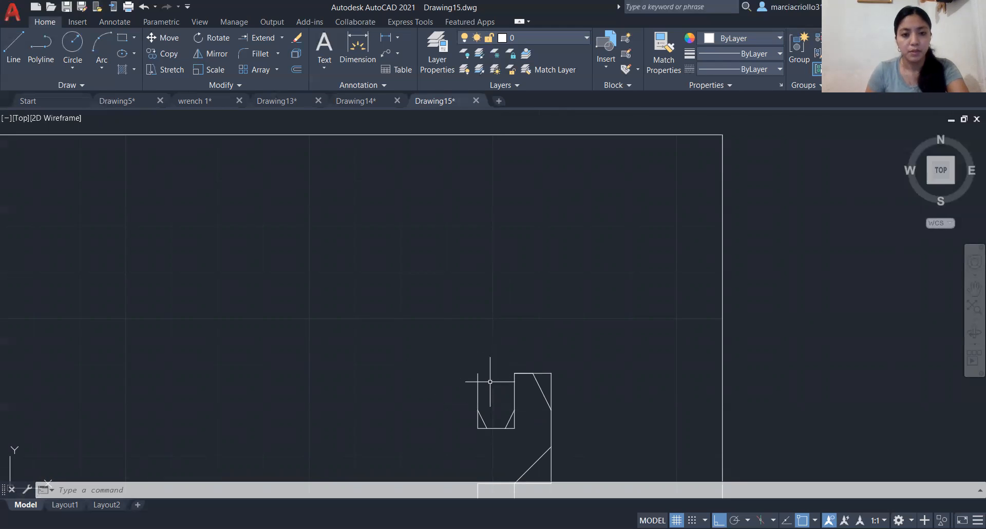
# - From the top end of the new 0.40 vertical, draw two consecutive 0.20 line segments at 180°
pyautogui.write('l')
pyautogui.press('Return')
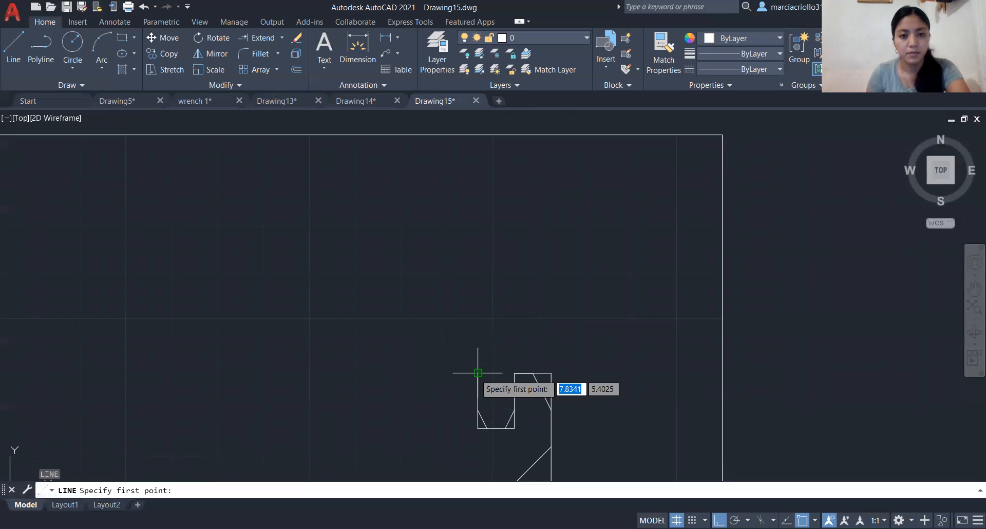
pyautogui.click(477, 373)
pyautogui.write('0.2')
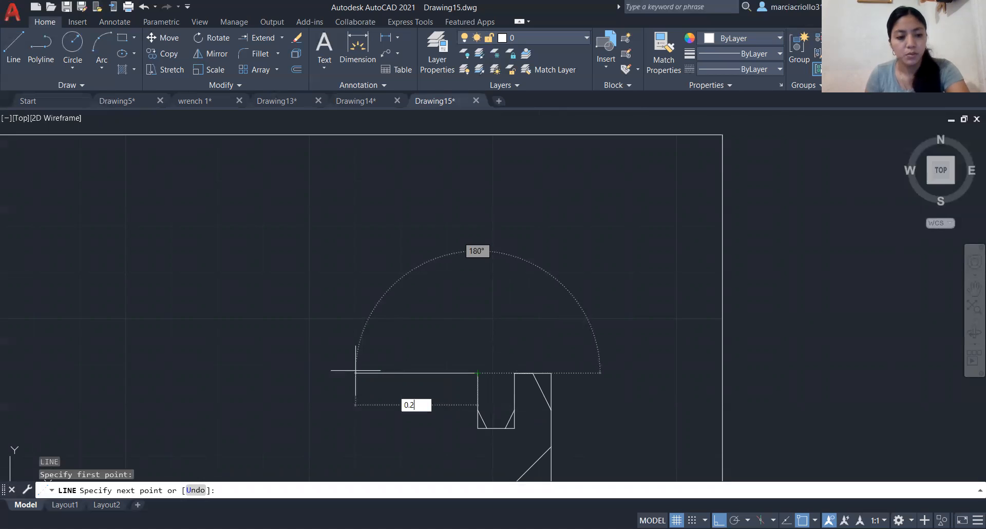
pyautogui.press('Return')
pyautogui.scroll(-4, 355, 370)
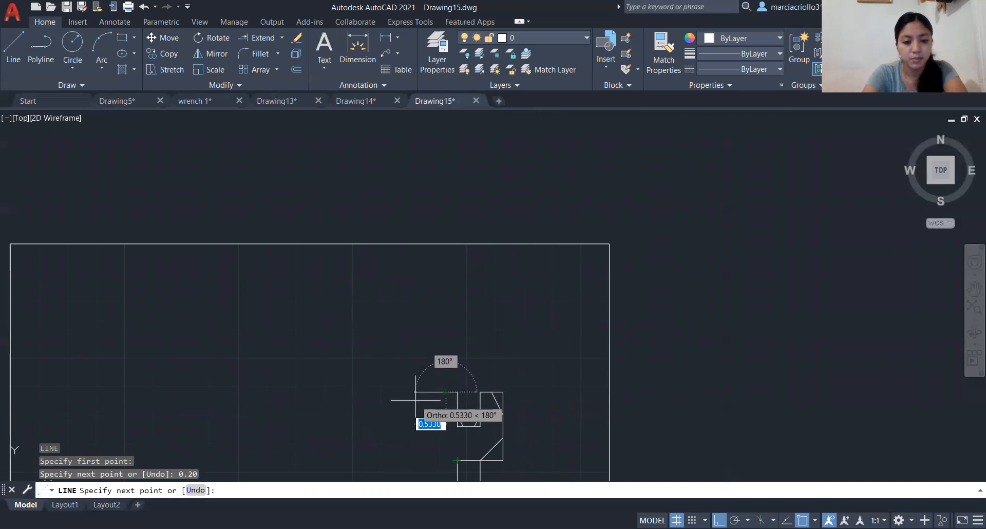
pyautogui.write('0.20')
pyautogui.press('Return')
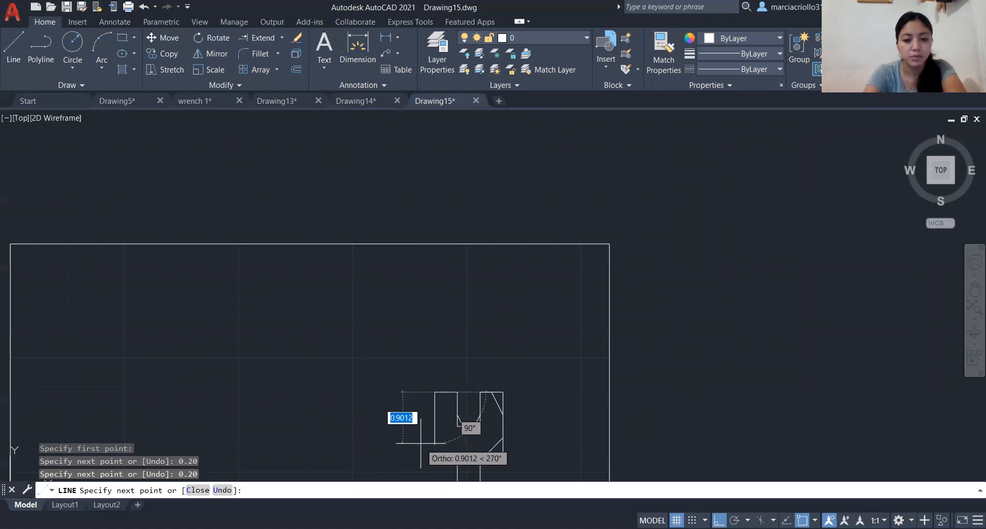
# - Continue with a 0.40 segment at 270°, add a diagonal from its lower end to the joint of the two 0.20 segments, and end the line
pyautogui.write('0.4')
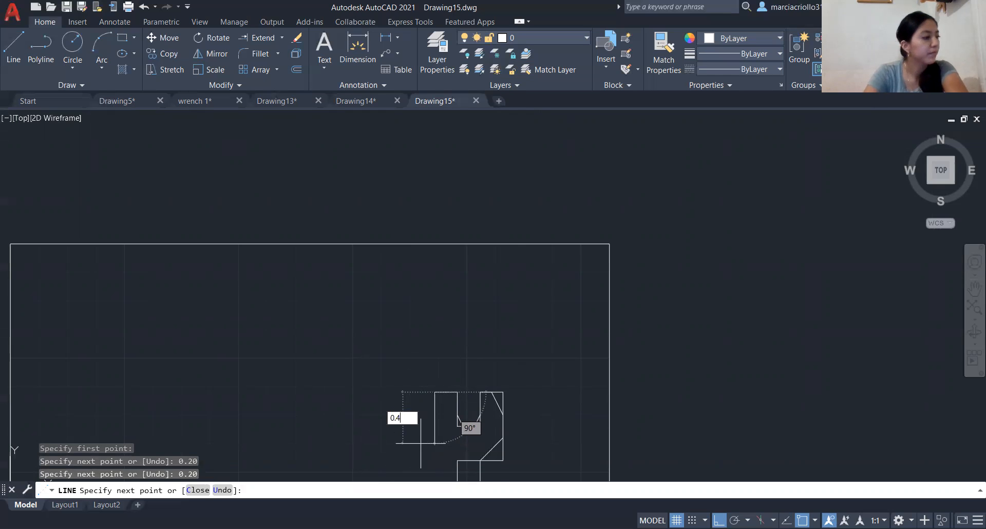
pyautogui.press('Return')
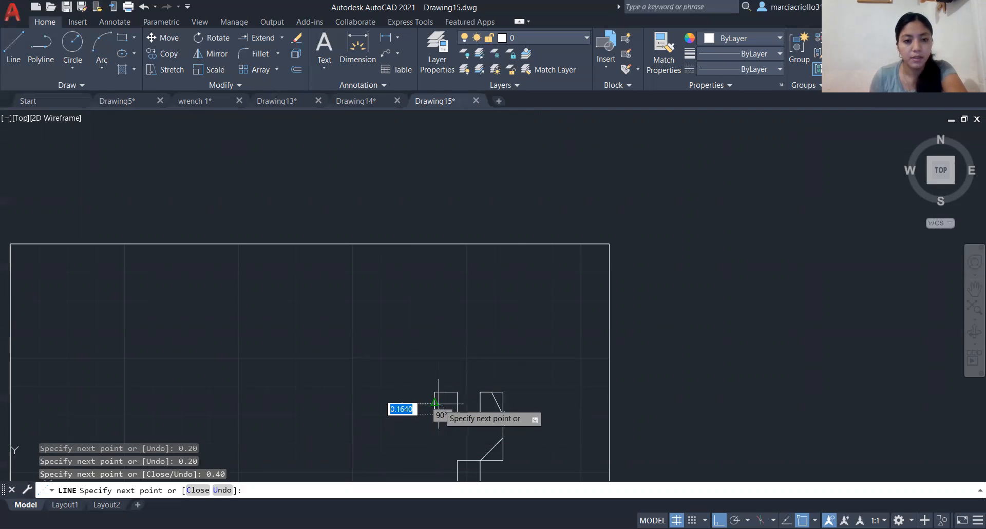
pyautogui.scroll(5, 436, 416)
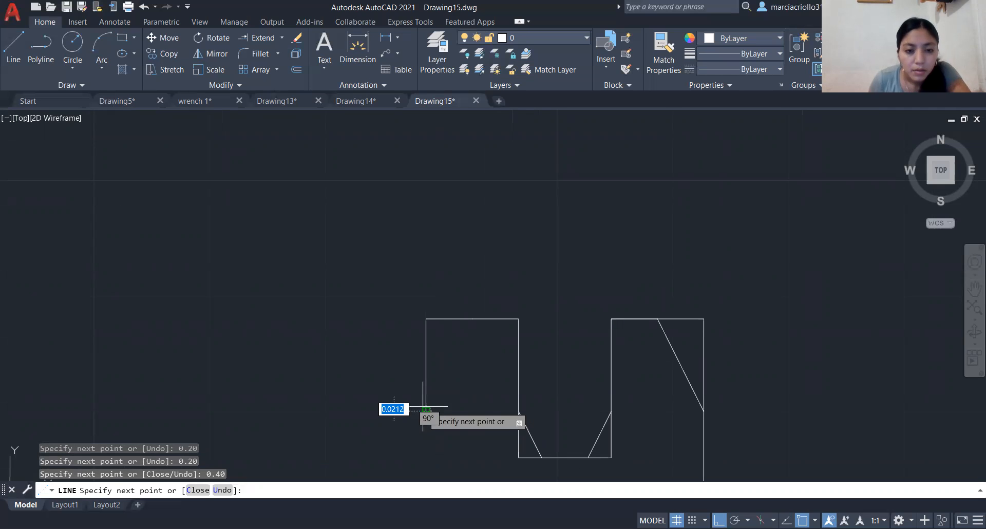
pyautogui.scroll(3, 425, 404)
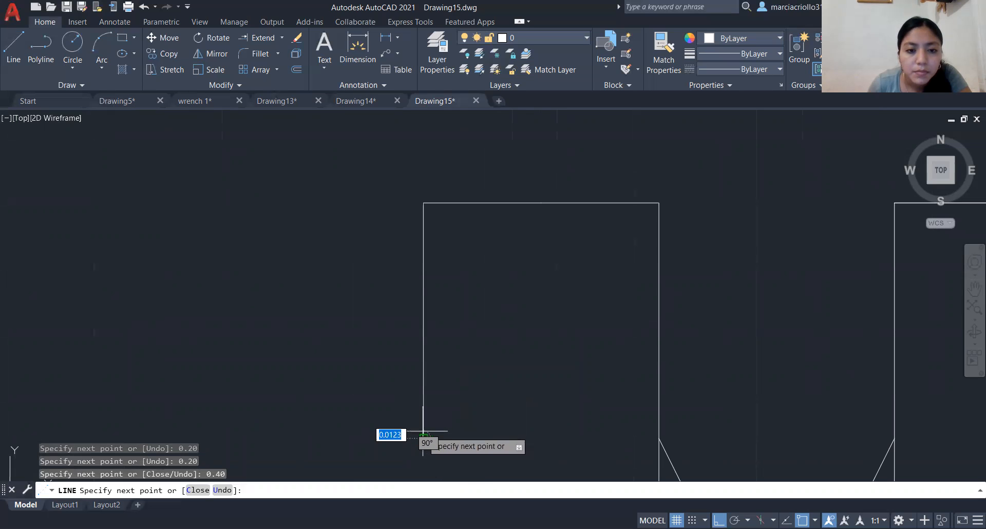
pyautogui.click(423, 432)
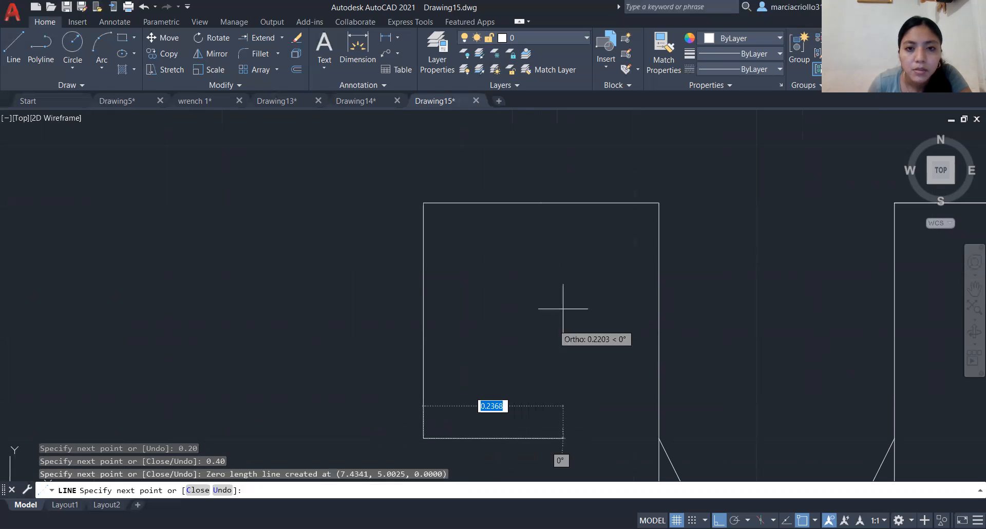
pyautogui.click(541, 202)
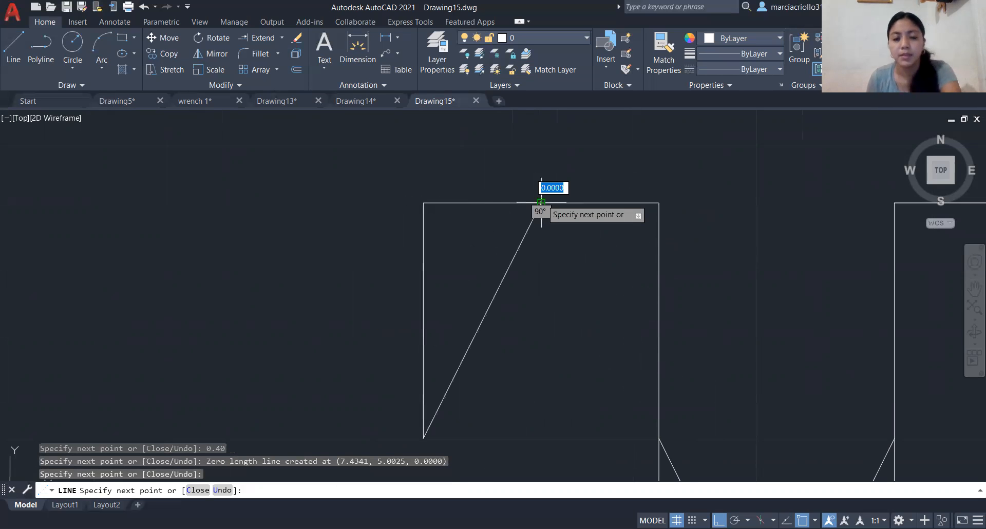
pyautogui.press('Return')
# - From the lower end of the left jaw's outer 0.40 vertical, draw another 0.40 line at 270°
pyautogui.scroll(-4, 537, 226)
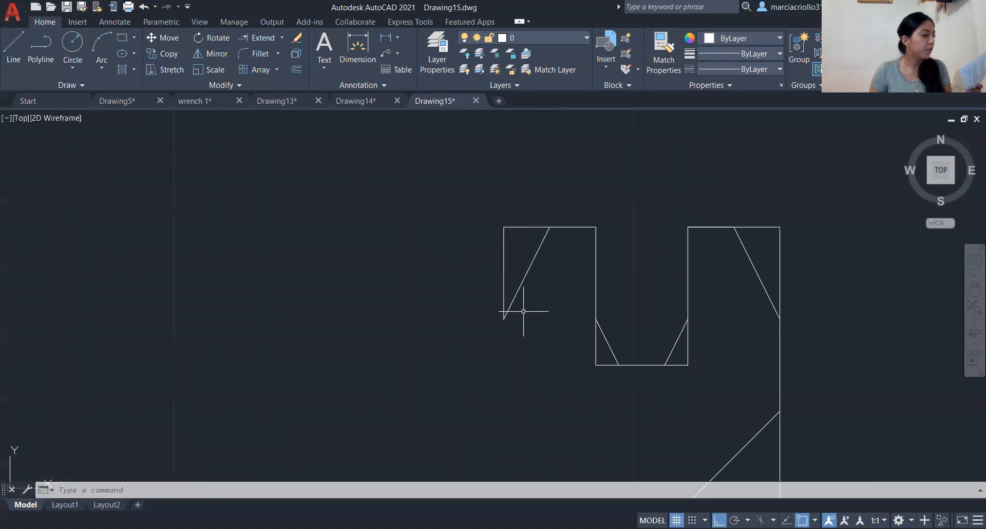
pyautogui.scroll(-2, 506, 334)
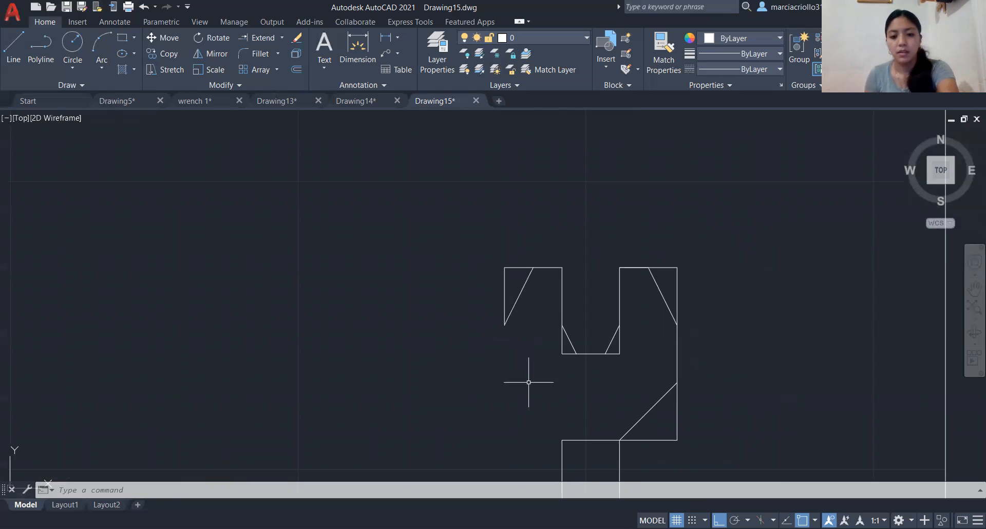
pyautogui.write('l')
pyautogui.press('Return')
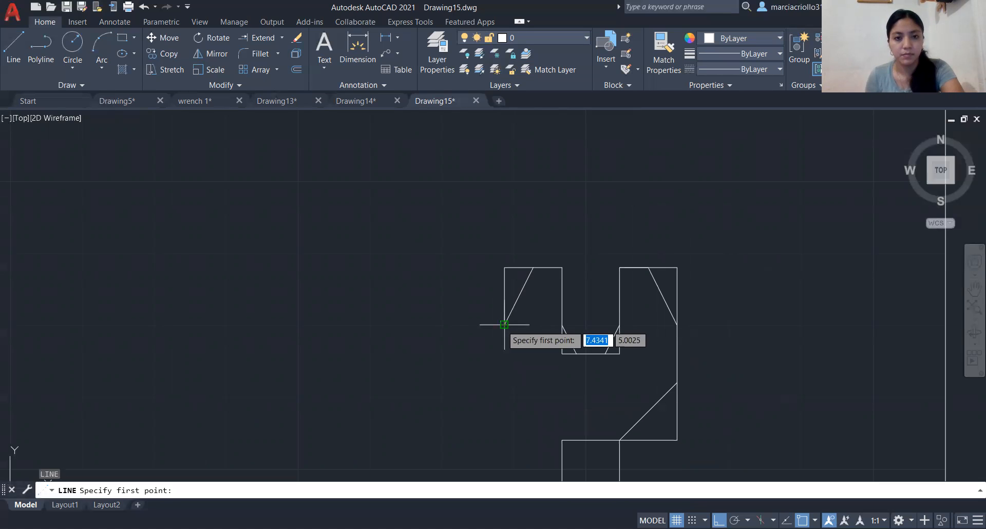
pyautogui.click(505, 325)
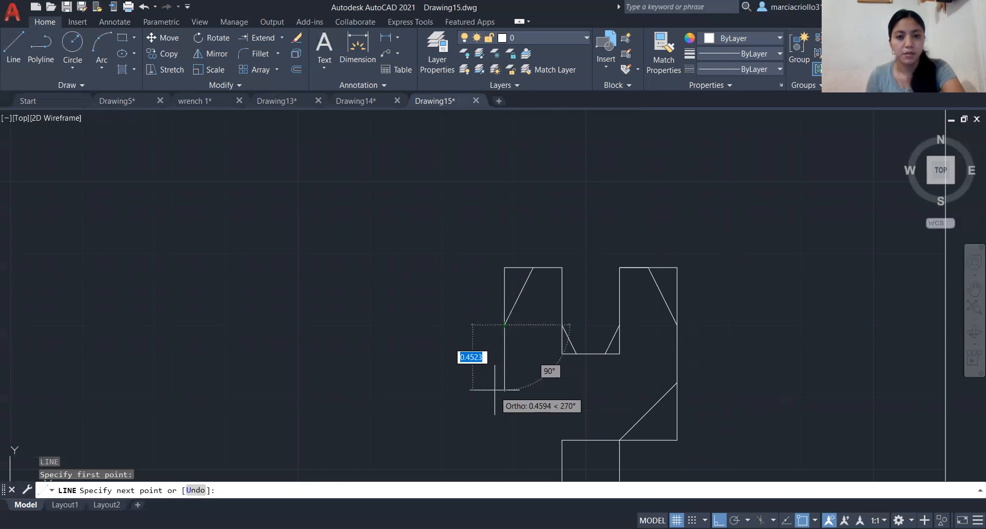
pyautogui.write('0.')
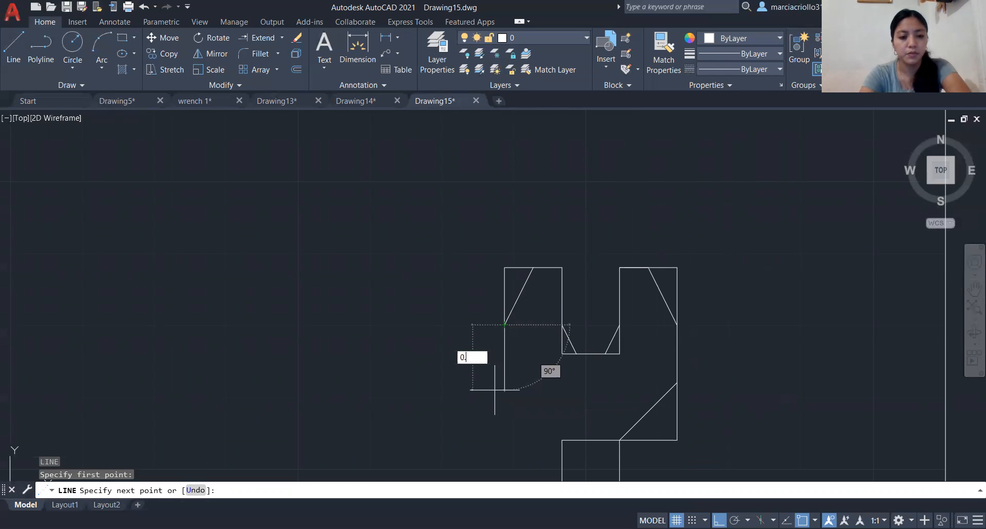
pyautogui.write('40')
pyautogui.press('Return')
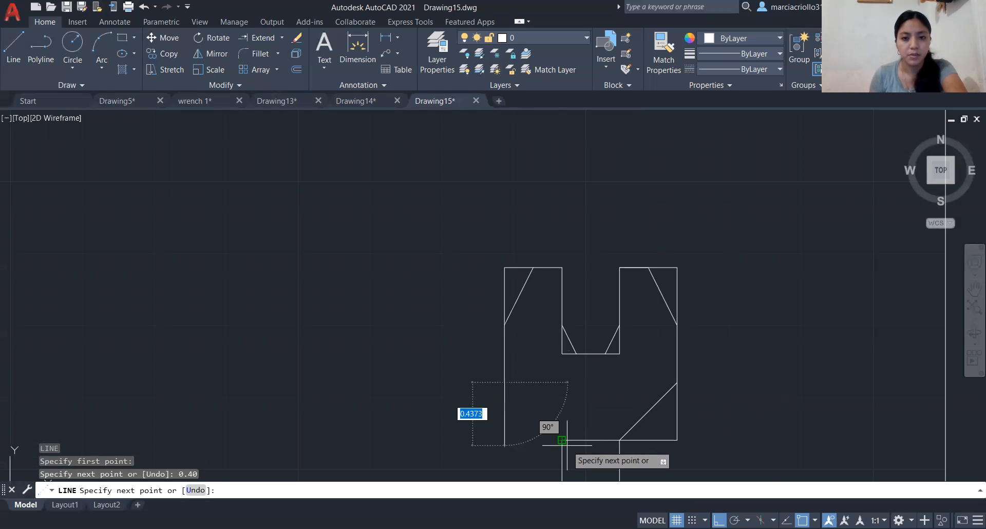
# - Continue the line diagonally from the left jaw's lower outer end to the handle's upper left corner and end it
pyautogui.scroll(5, 562, 440)
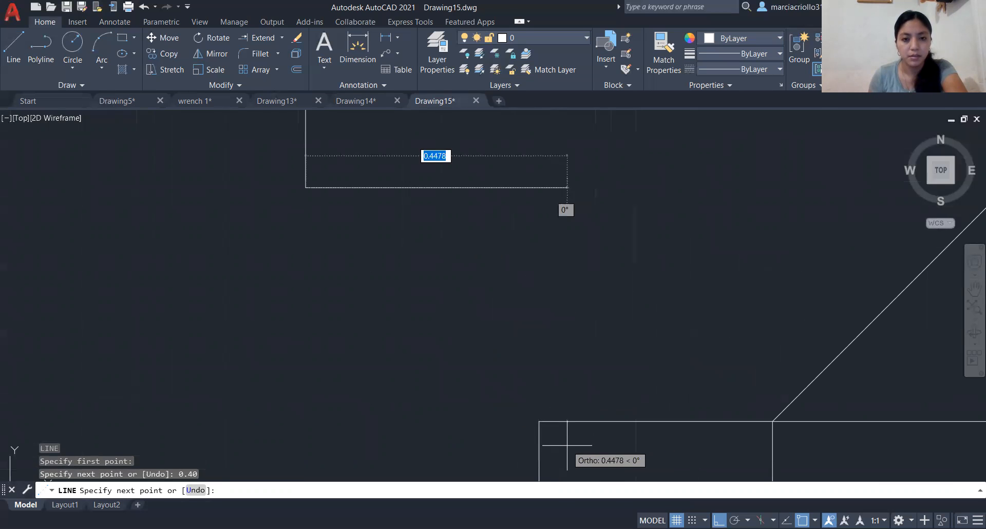
pyautogui.click(539, 421)
pyautogui.scroll(-5, 540, 422)
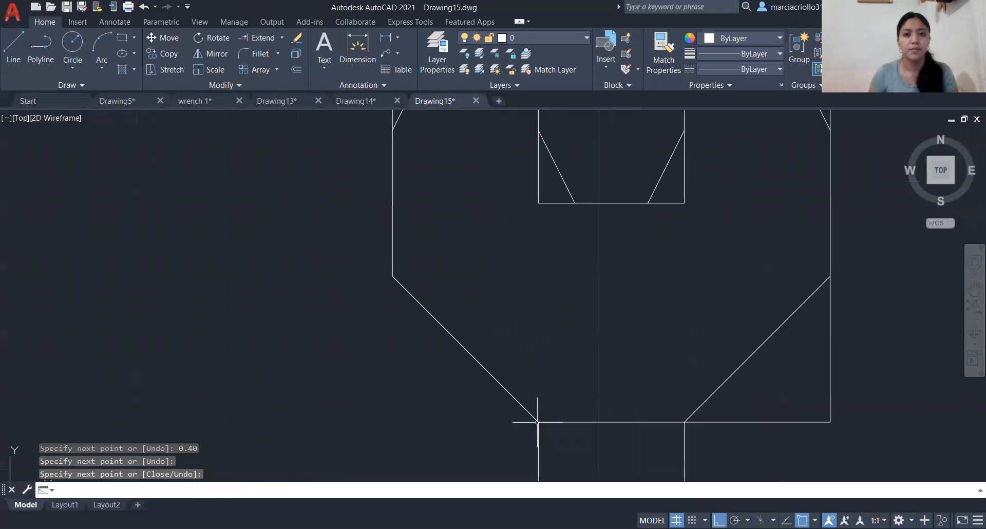
pyautogui.press('Return')
pyautogui.scroll(-4, 584, 290)
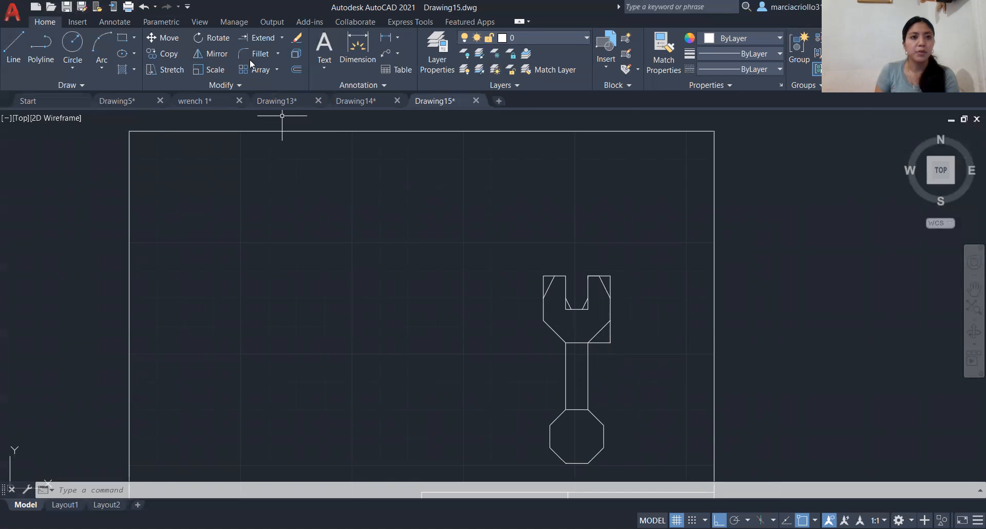
# - Erase the square corner lines outside both jaw tips and the lower right bevel, plus the two small diagonals inside the jaw slot
pyautogui.click(296, 39)
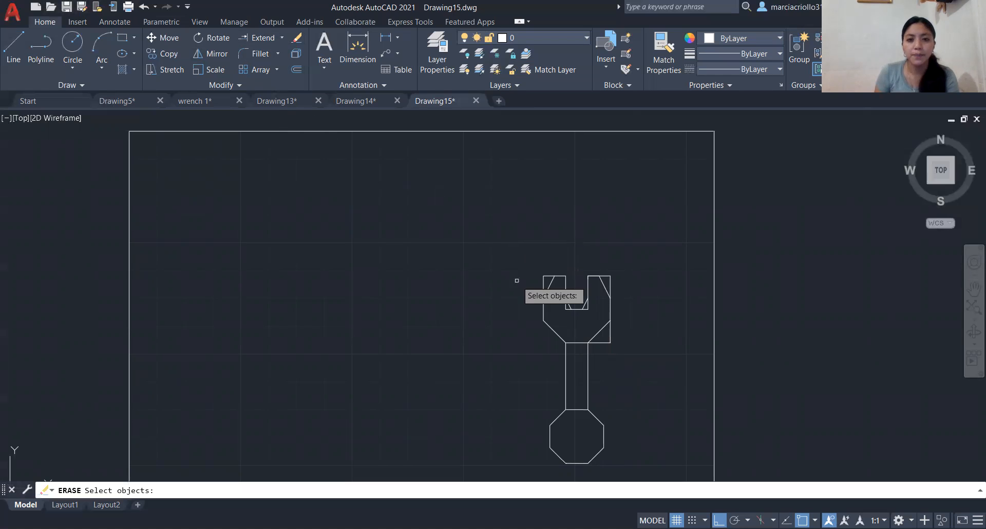
pyautogui.click(551, 277)
pyautogui.click(551, 277)
pyautogui.scroll(2, 576, 278)
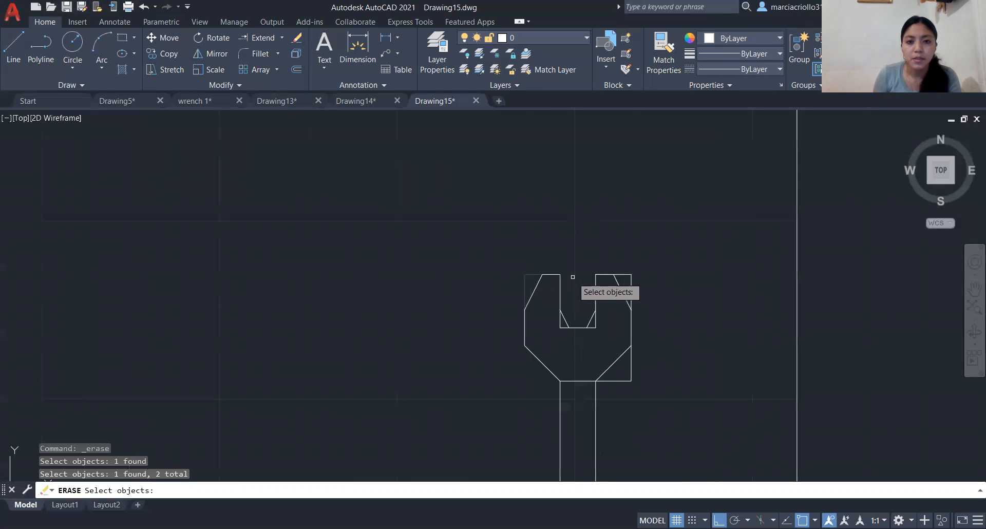
pyautogui.click(629, 285)
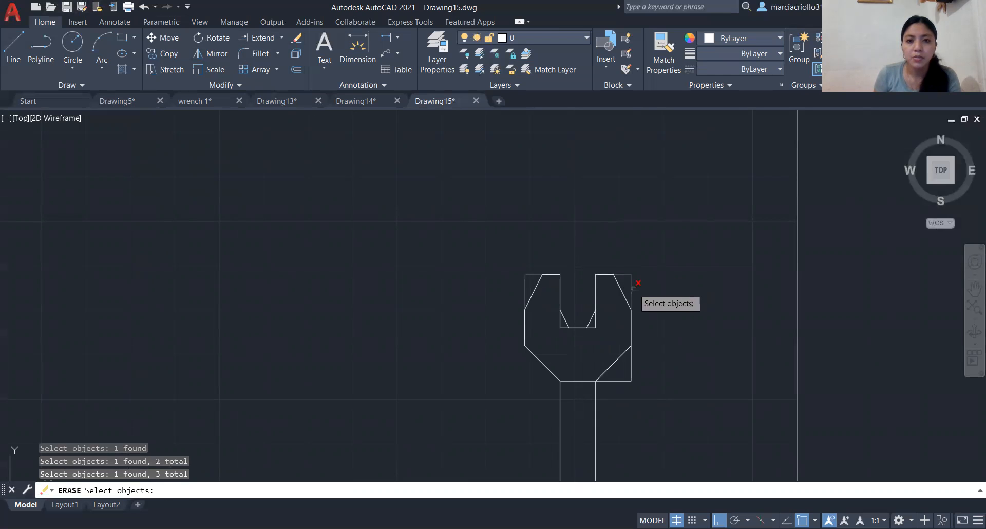
pyautogui.click(633, 288)
pyautogui.press('Escape')
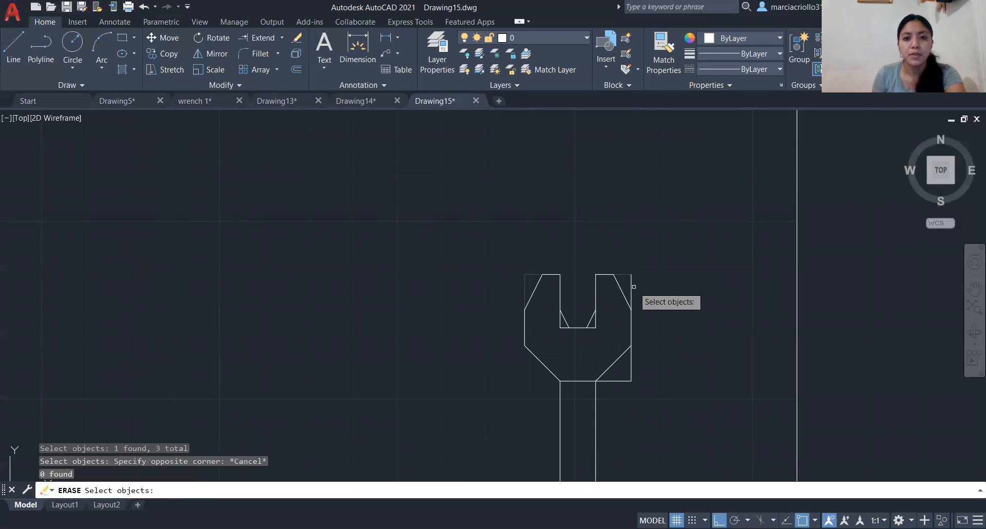
pyautogui.click(633, 286)
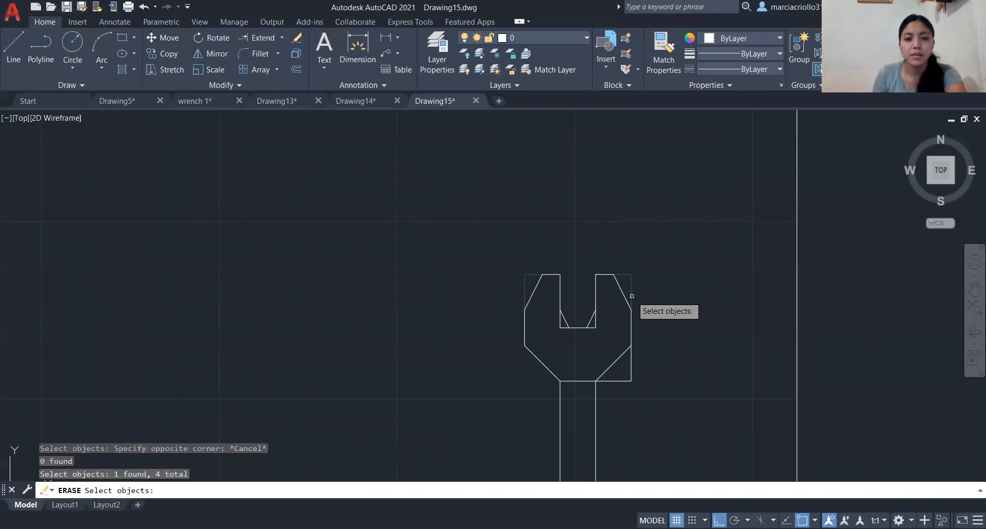
pyautogui.click(630, 363)
pyautogui.click(617, 381)
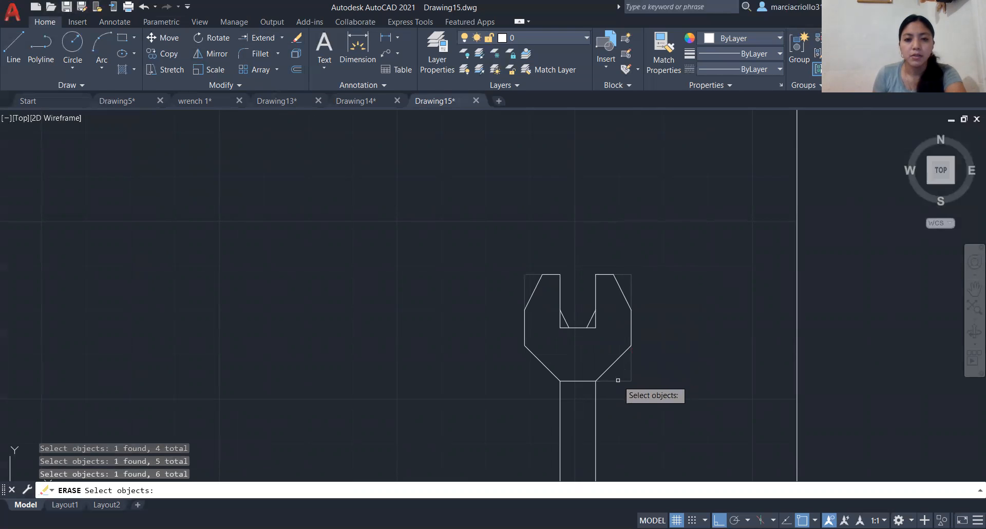
pyautogui.click(593, 322)
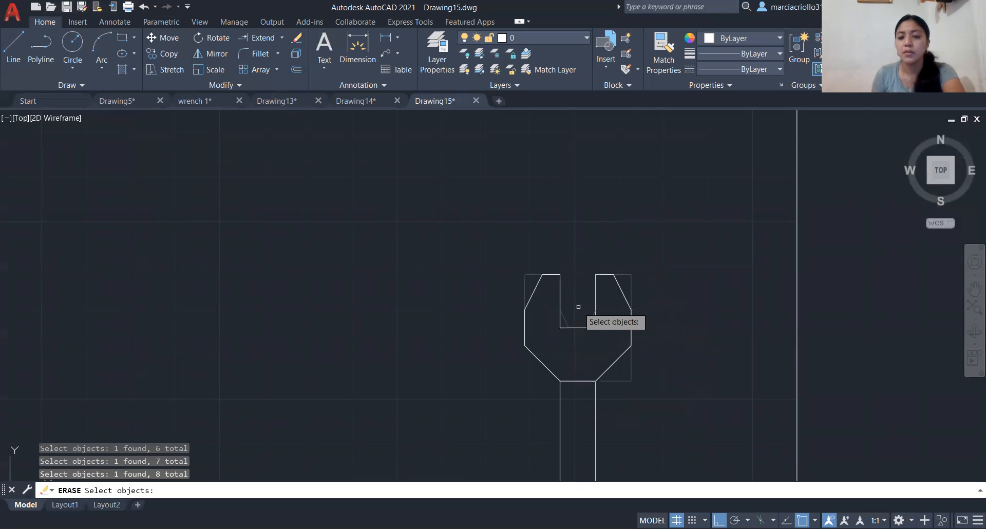
pyautogui.press('Return')
# - Join all the outline segments of the wrench's jaw, handle and octagon end with the Join command
pyautogui.scroll(-4, 581, 304)
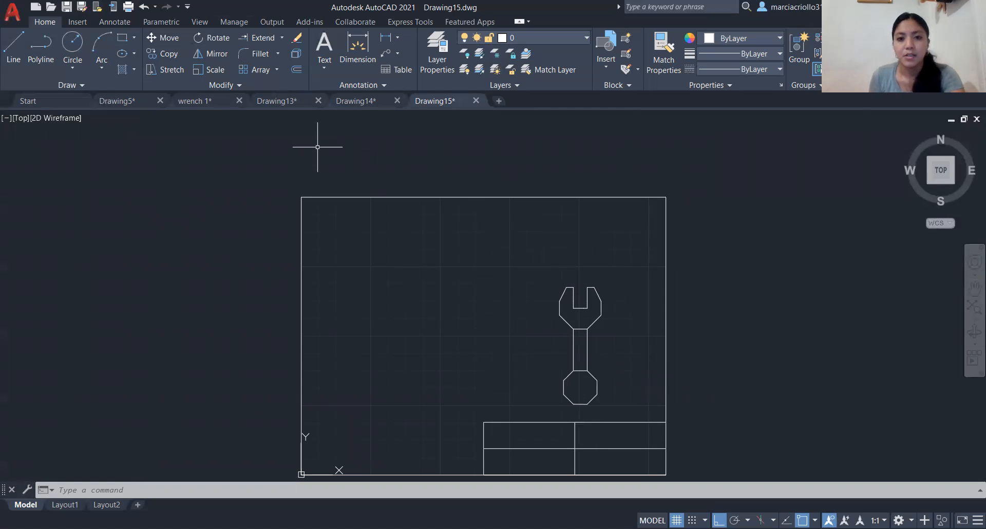
pyautogui.write('j')
pyautogui.press('Return')
pyautogui.click(568, 289)
pyautogui.click(570, 288)
pyautogui.scroll(3, 569, 288)
pyautogui.click(574, 303)
pyautogui.click(576, 335)
pyautogui.click(585, 344)
pyautogui.click(601, 344)
pyautogui.click(609, 331)
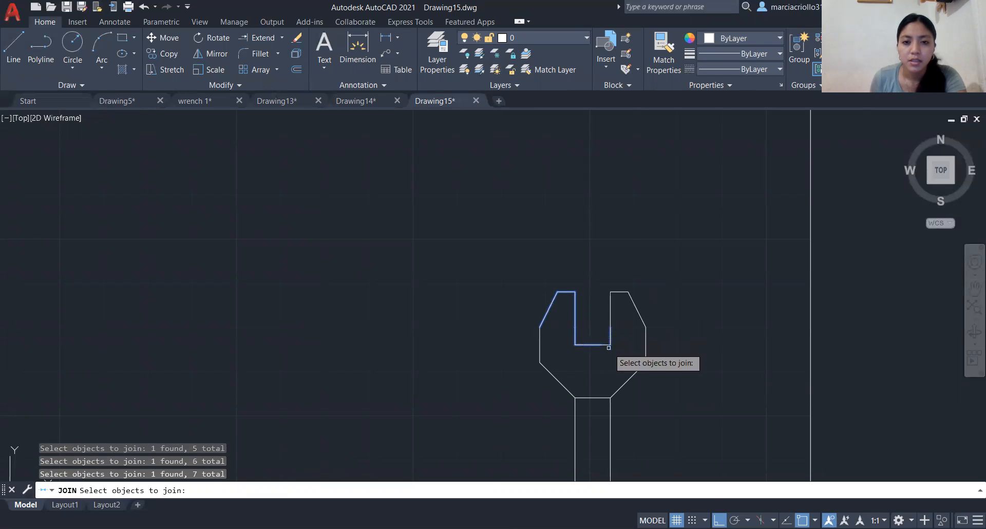
pyautogui.click(610, 322)
pyautogui.click(614, 297)
pyautogui.click(634, 288)
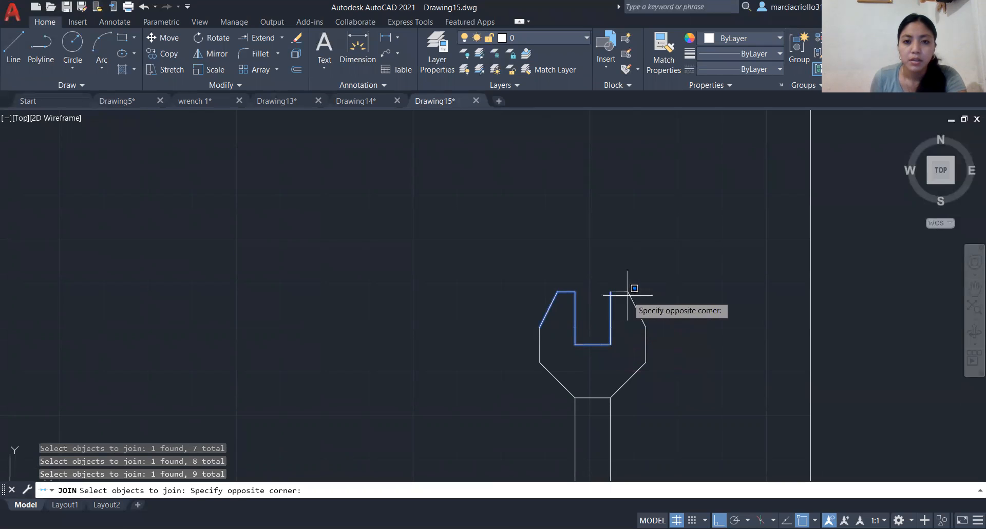
pyautogui.press('Escape')
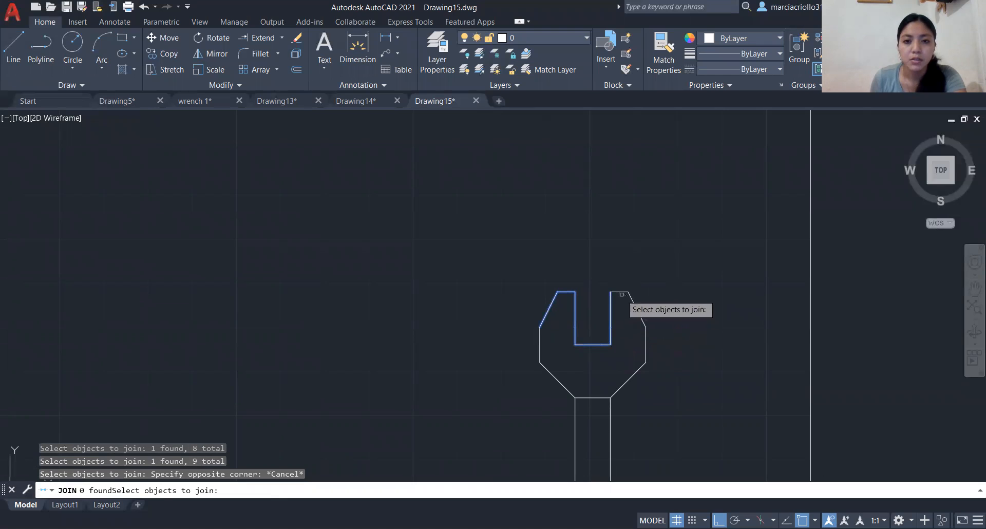
pyautogui.click(622, 293)
pyautogui.click(636, 306)
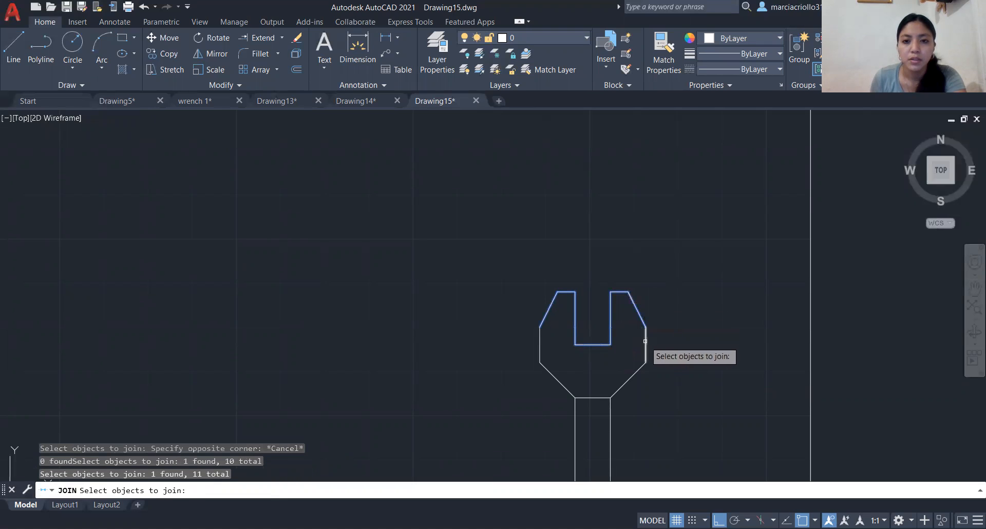
pyautogui.click(645, 341)
pyautogui.scroll(-4, 645, 342)
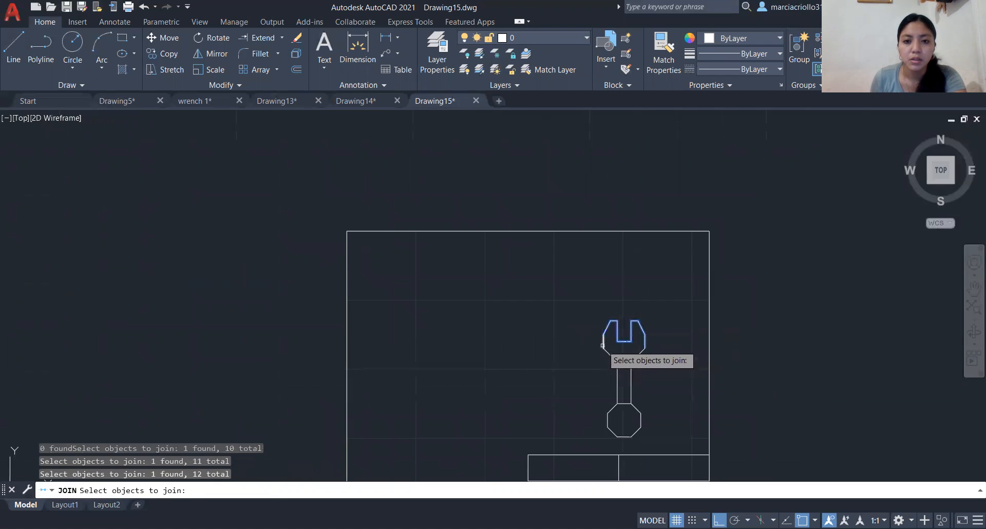
pyautogui.click(604, 344)
pyautogui.click(610, 355)
pyautogui.click(623, 363)
pyautogui.click(618, 385)
pyautogui.click(631, 381)
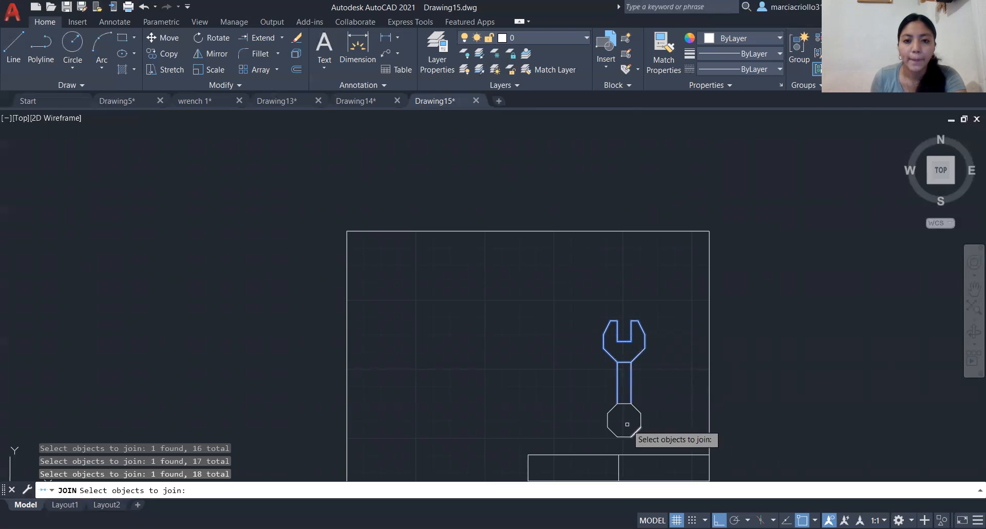
pyautogui.click(624, 404)
pyautogui.click(635, 408)
pyautogui.click(641, 421)
pyautogui.click(638, 433)
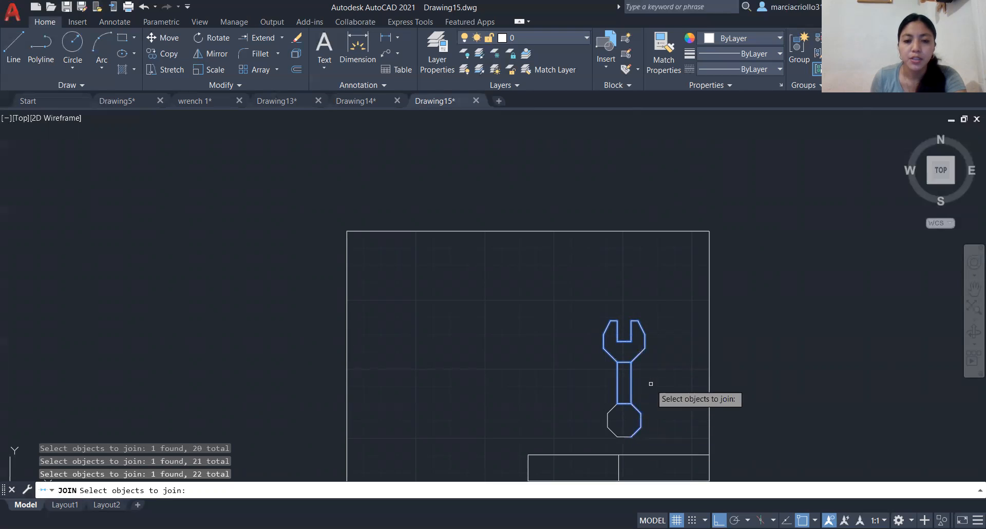
pyautogui.scroll(-2, 650, 380)
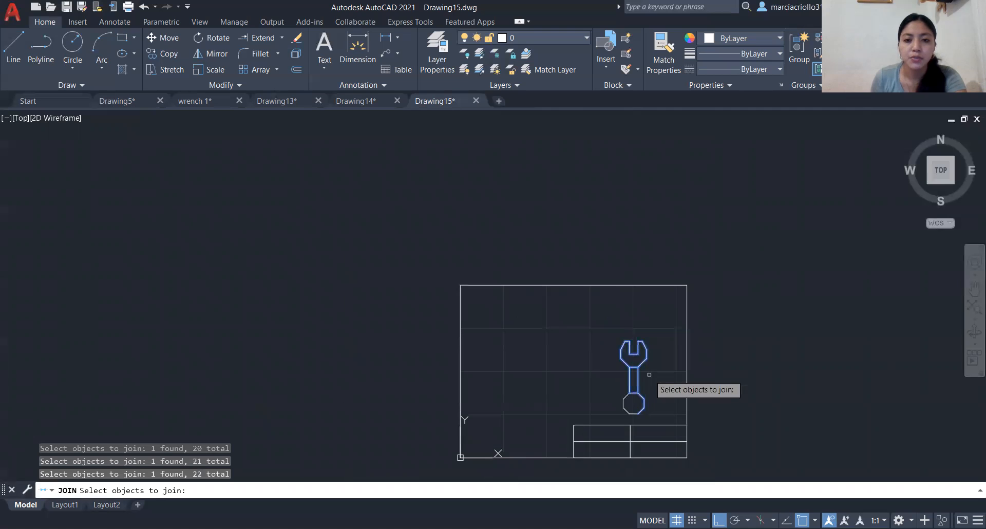
pyautogui.click(624, 404)
pyautogui.click(626, 410)
pyautogui.click(634, 413)
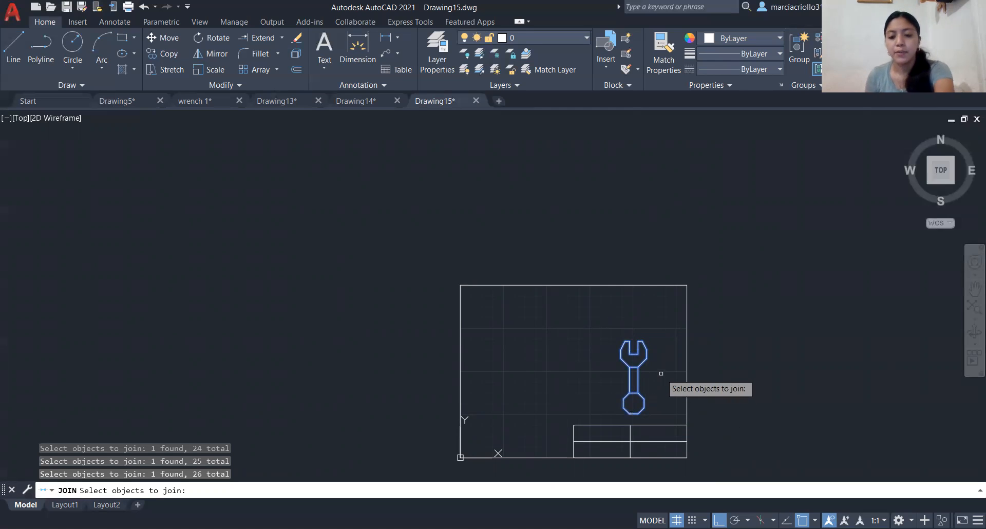
pyautogui.press('Return')
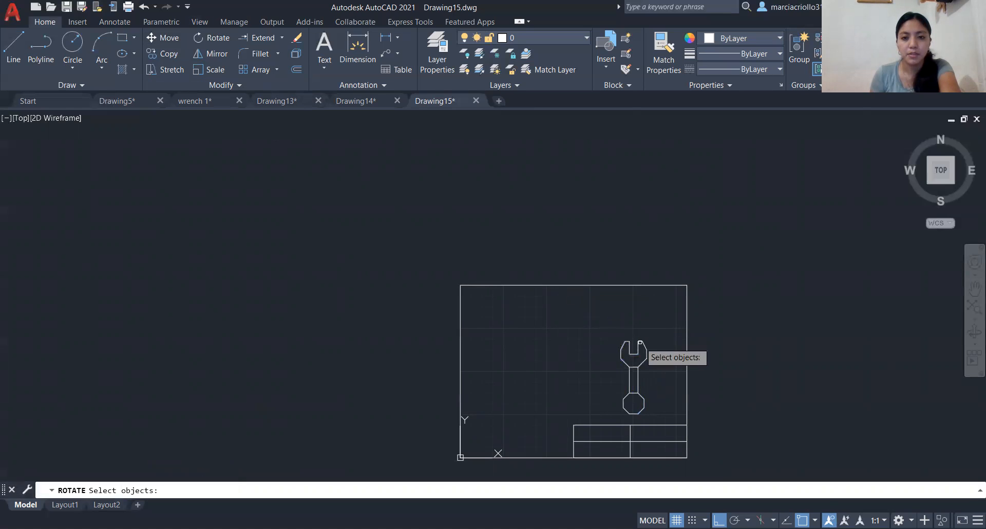
# - Rotate the whole wrench counterclockwise to a diagonal position about a point beside its octagon end, with ortho off
pyautogui.click(641, 345)
pyautogui.click(640, 375)
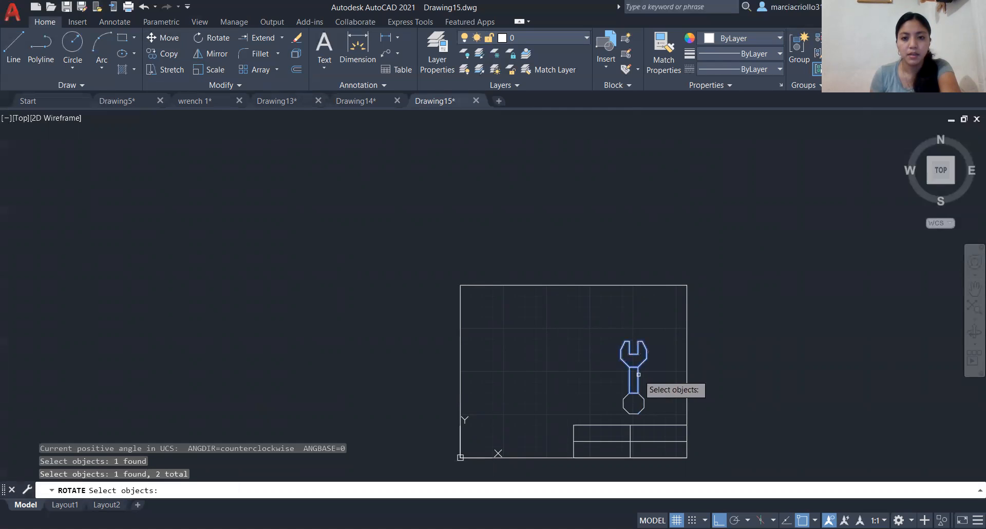
pyautogui.click(641, 393)
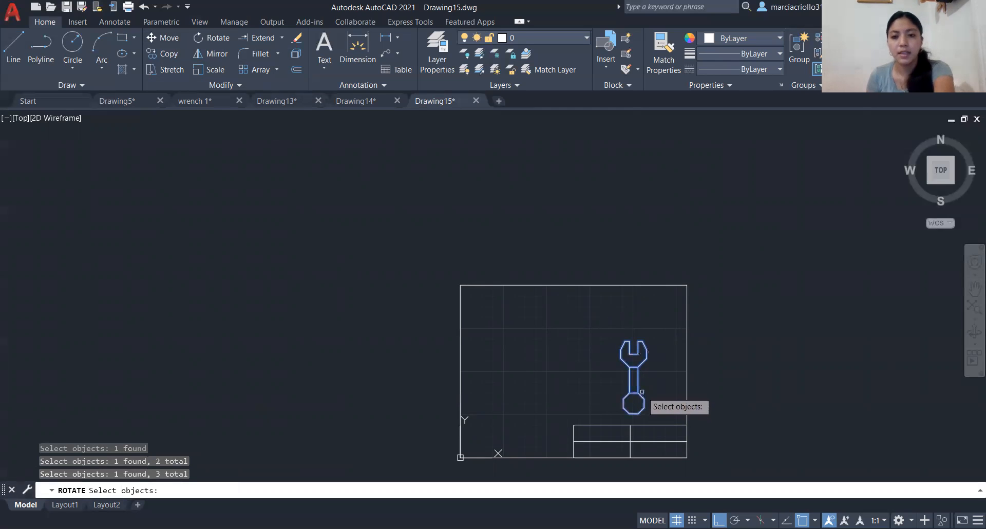
pyautogui.press('Return')
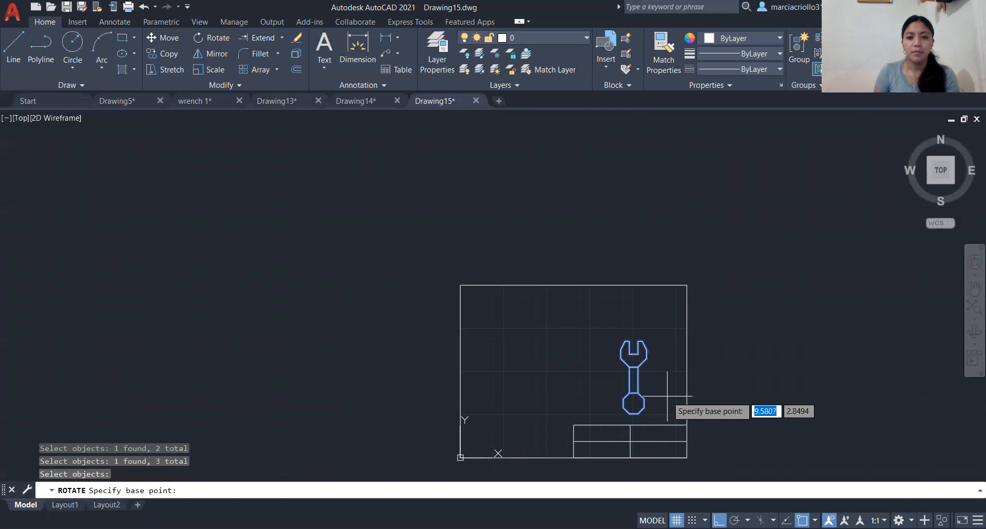
pyautogui.click(667, 394)
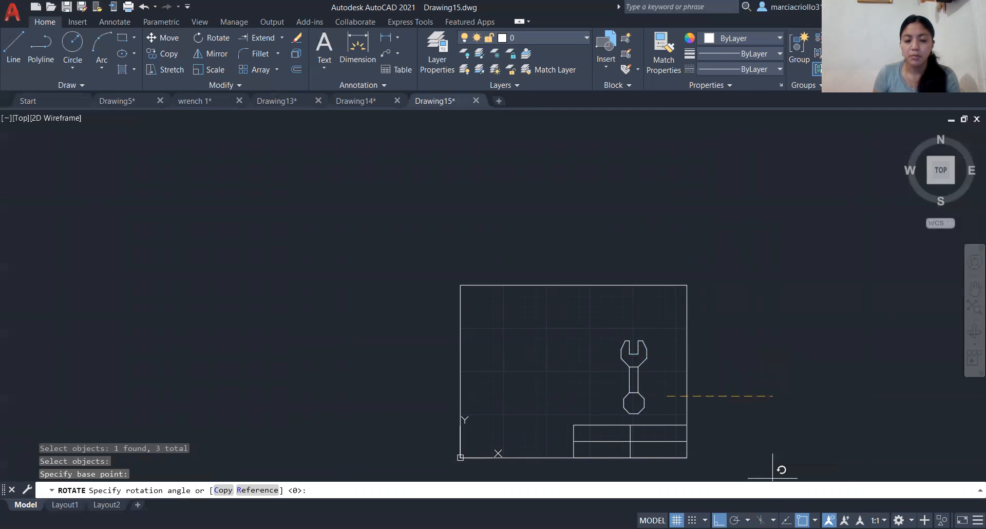
pyautogui.press('F8')
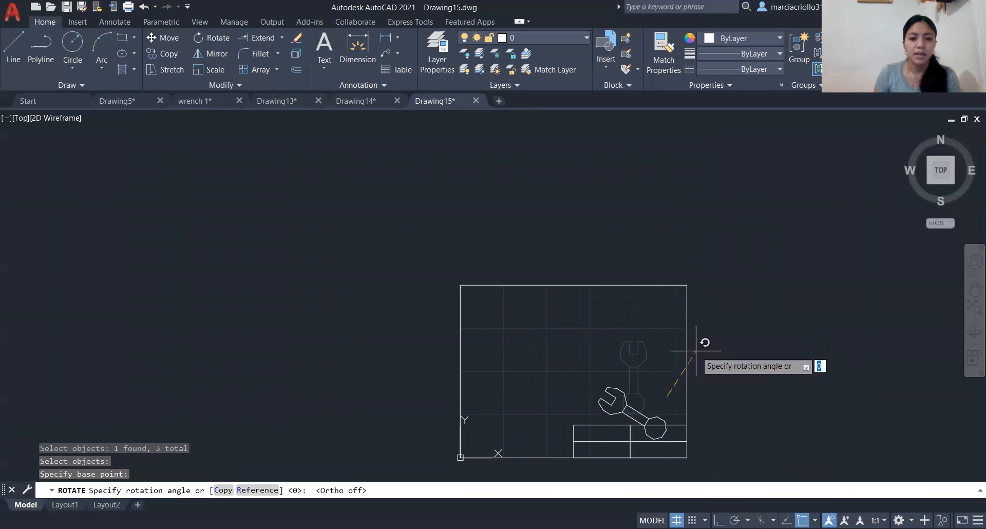
pyautogui.click(697, 352)
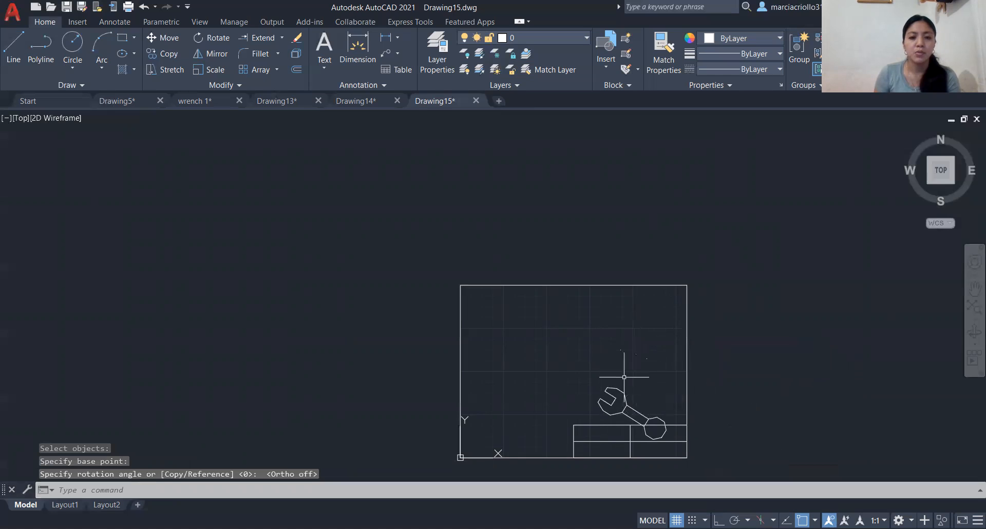
# - Move the jaw, handle and octagon end together about 1.2 units upward so the wrench clears the title block
pyautogui.click(171, 39)
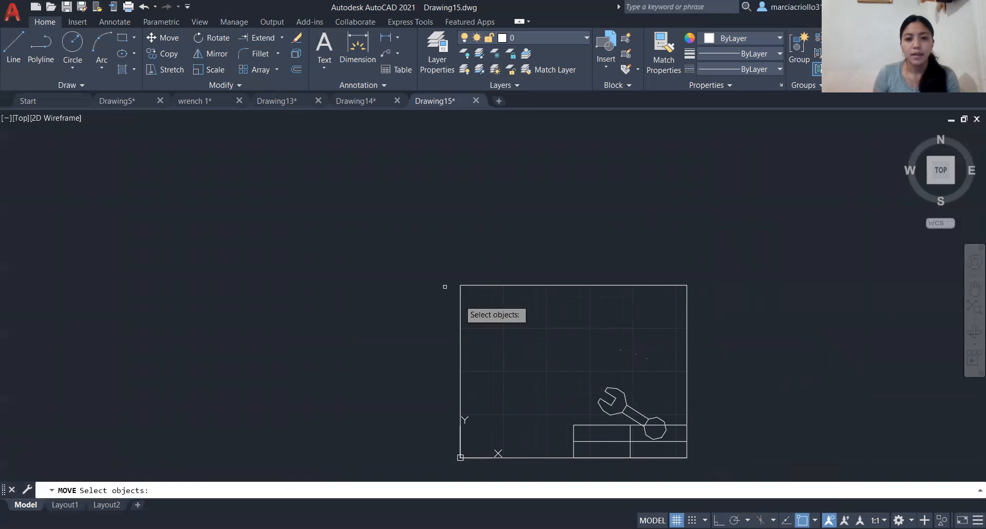
pyautogui.click(614, 389)
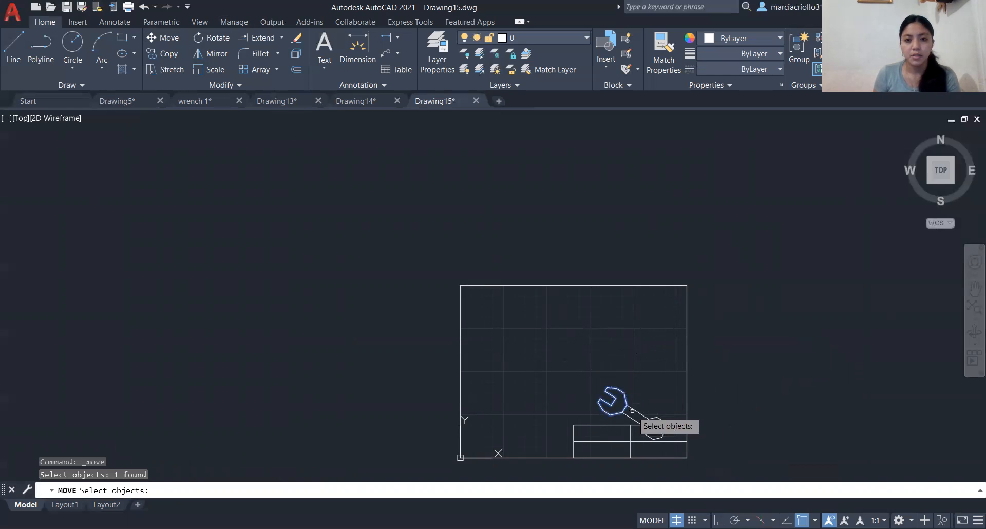
pyautogui.click(649, 419)
pyautogui.click(655, 419)
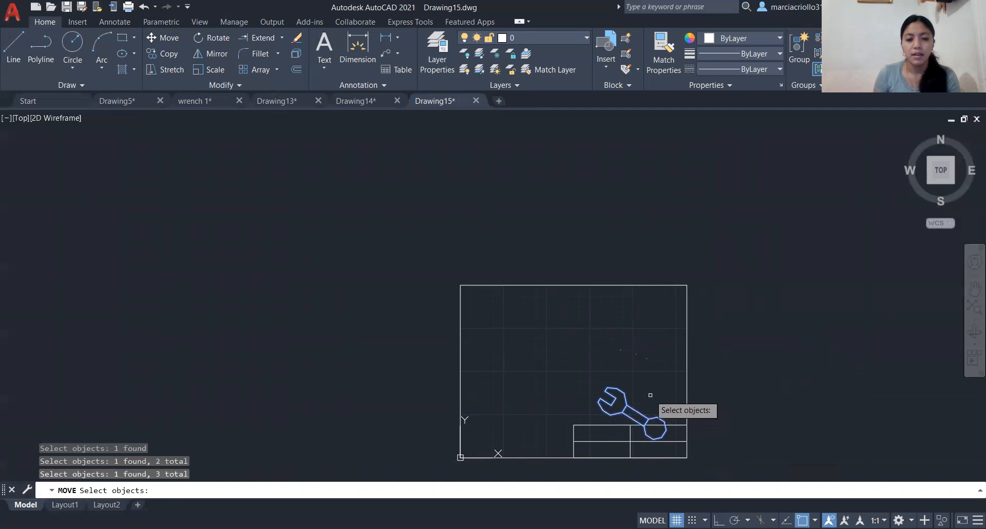
pyautogui.press('Return')
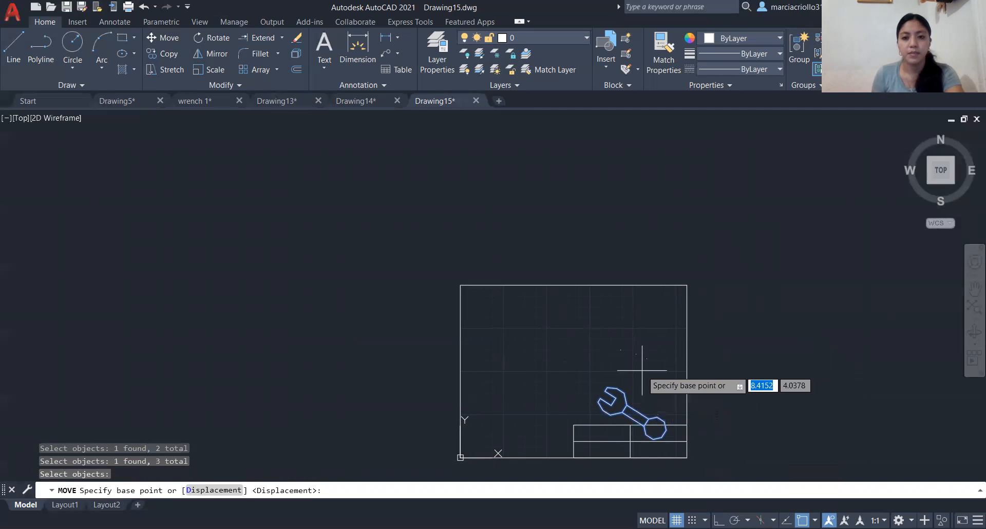
pyautogui.click(649, 374)
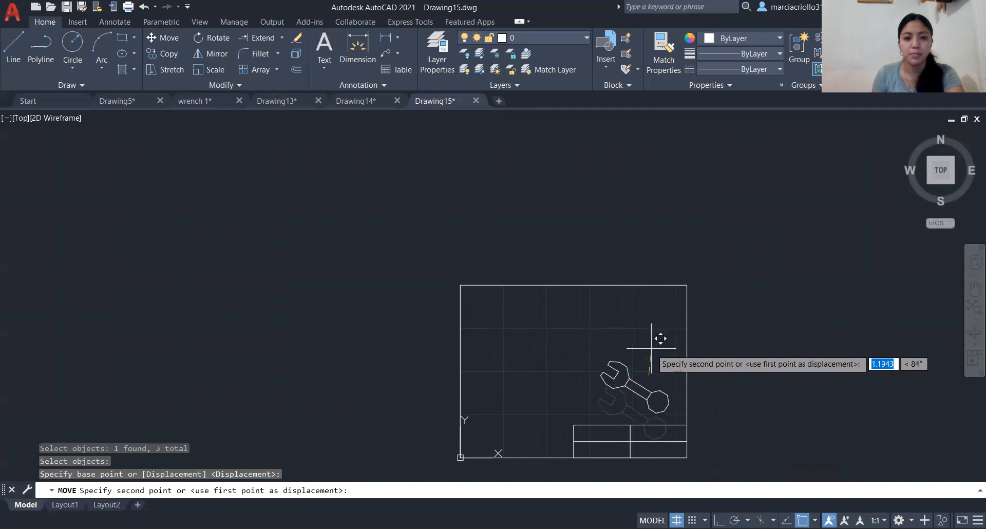
pyautogui.click(652, 351)
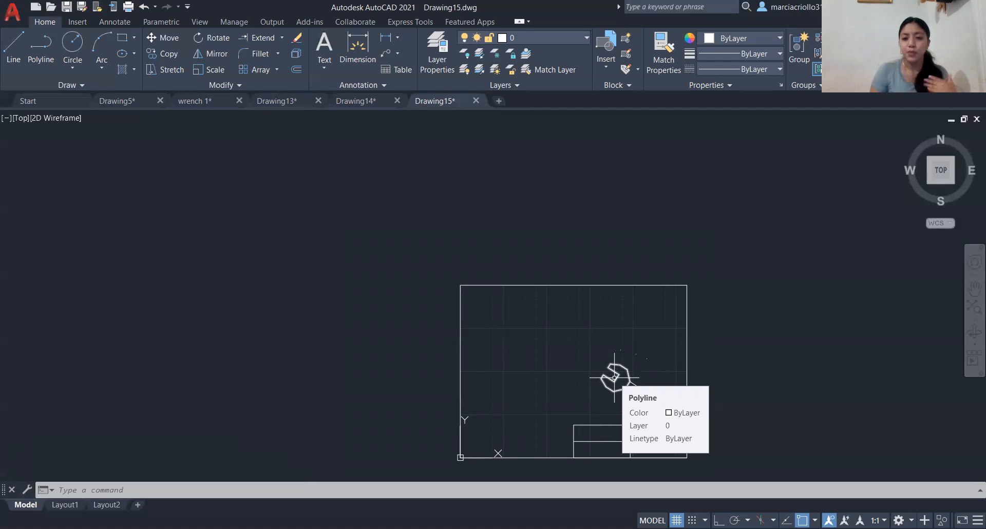
# - Switch to the wrench 1 drawing and add an aligned dimension to the upper right edge of the enlarged wrench's jaw
pyautogui.moveTo(210, 101)
pyautogui.moveTo(162, 100)
pyautogui.click(214, 103)
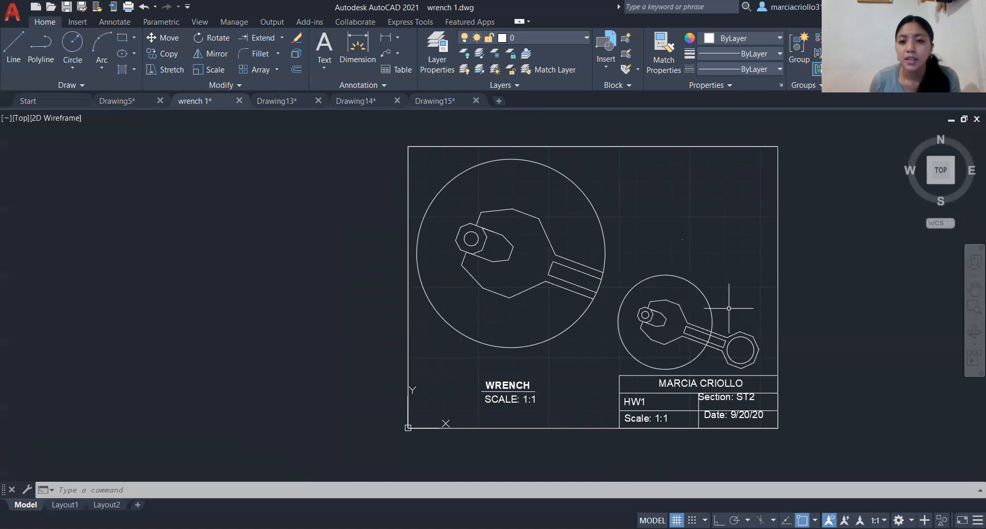
pyautogui.click(358, 45)
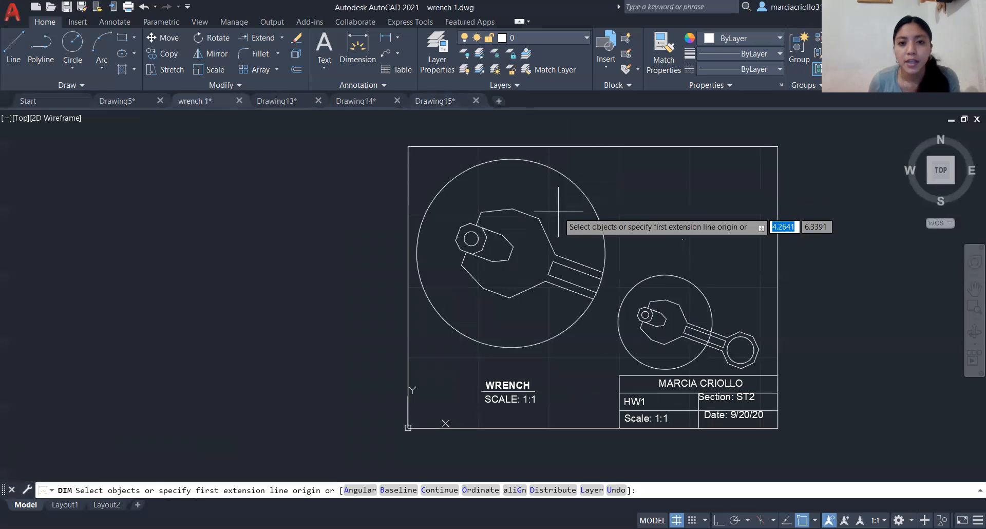
pyautogui.click(513, 209)
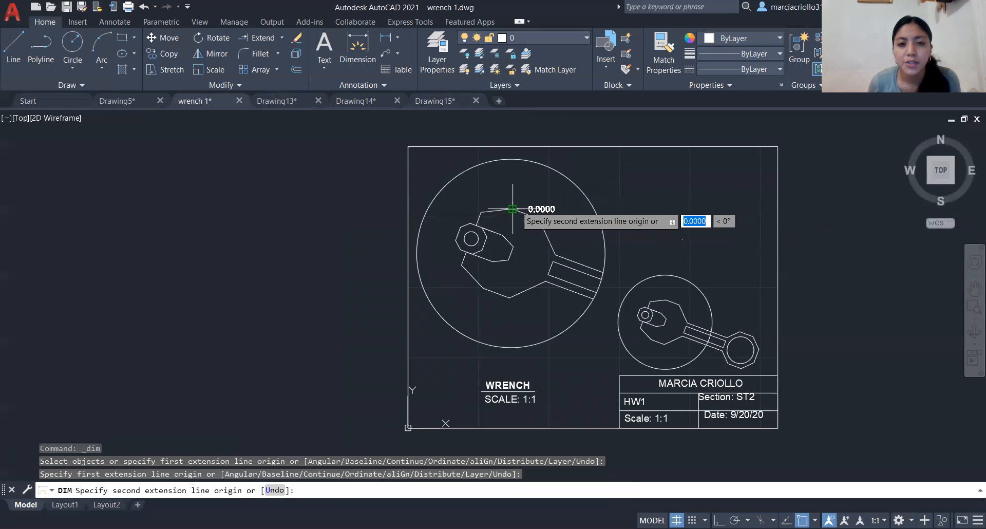
pyautogui.click(538, 218)
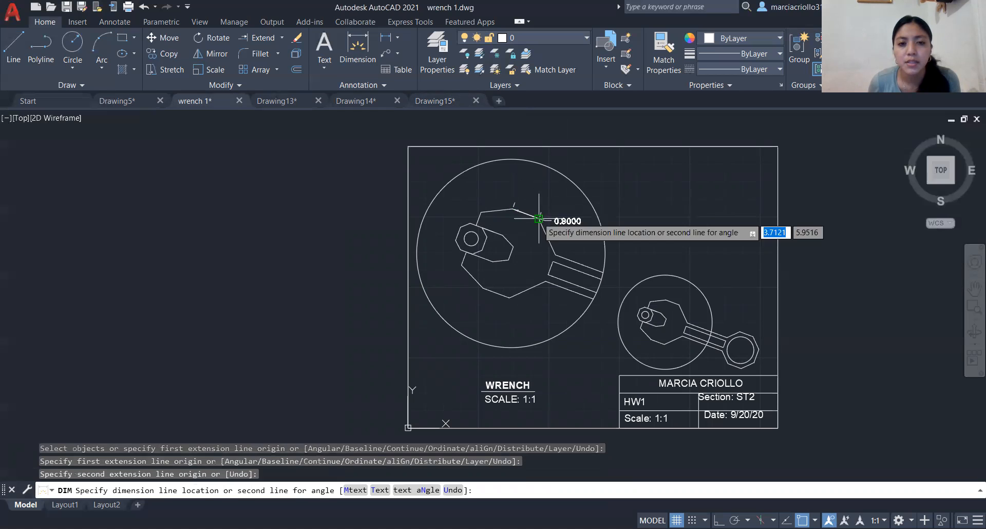
pyautogui.click(570, 166)
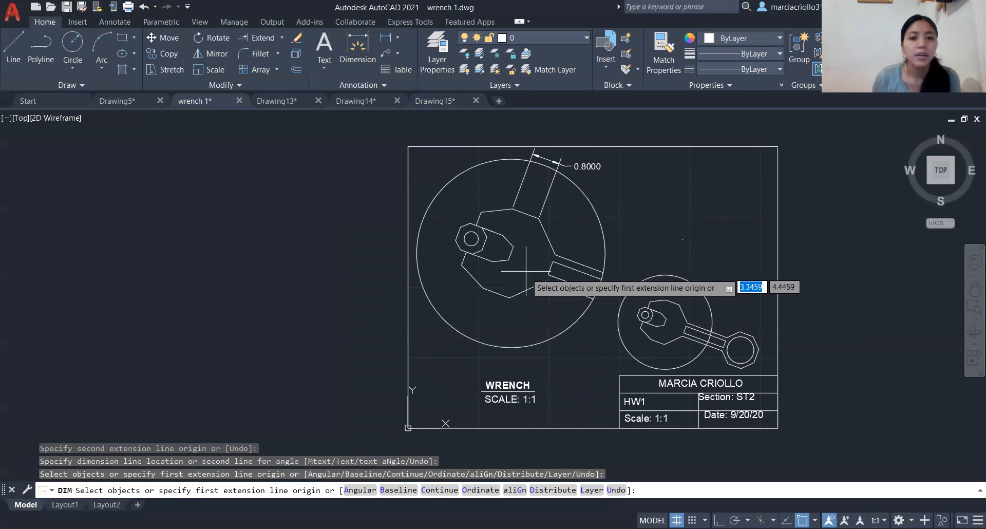
# - Add an aligned dimension to the upper right jaw edge of the small wrench, placed above its detail circle
pyautogui.click(667, 300)
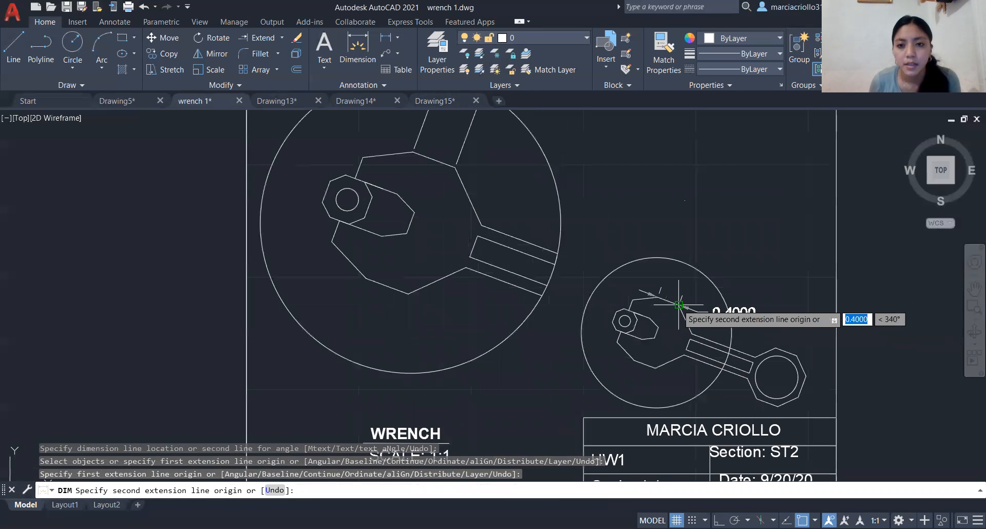
pyautogui.scroll(2, 679, 304)
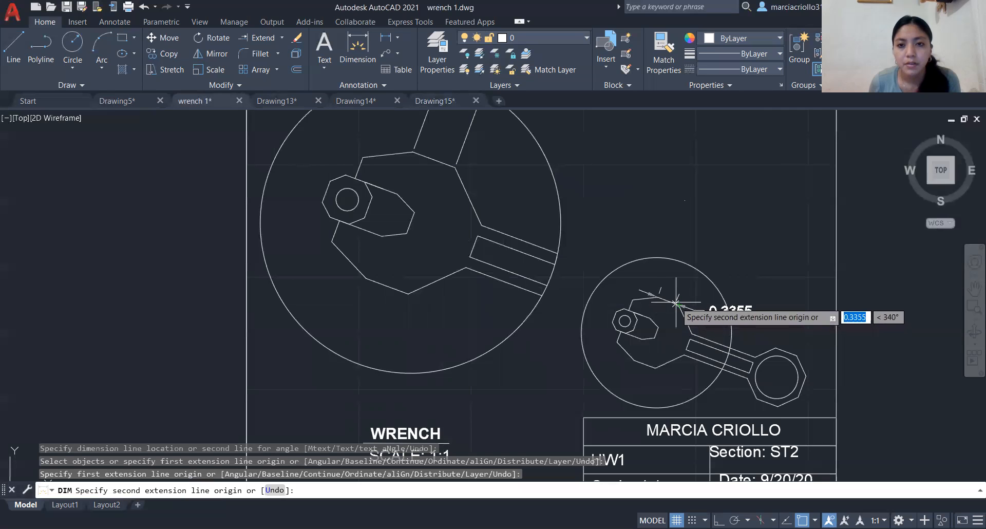
pyautogui.click(680, 306)
pyautogui.click(734, 196)
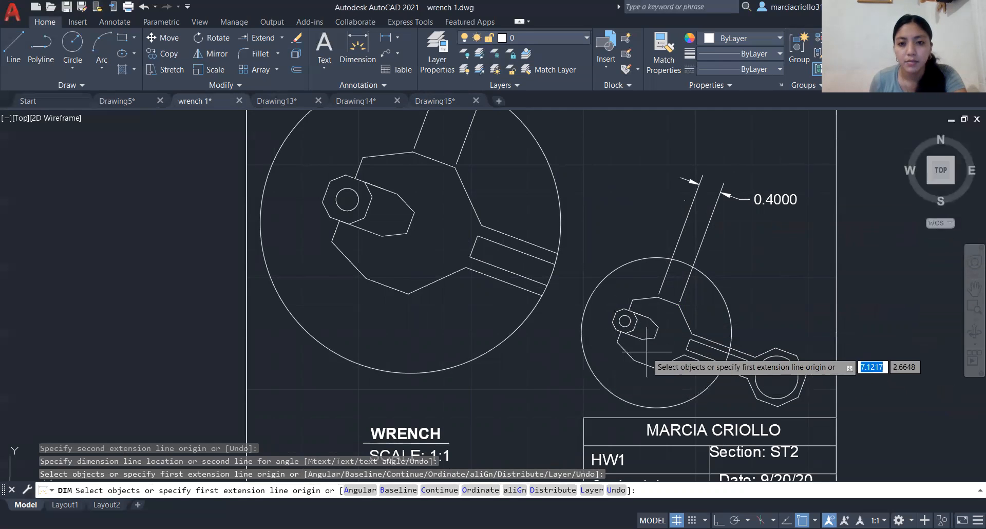
# - Dimension the vertical height of the short edge at the inner end of the small wrench's jaw slot, and finish dimensioning
pyautogui.click(655, 338)
pyautogui.click(658, 328)
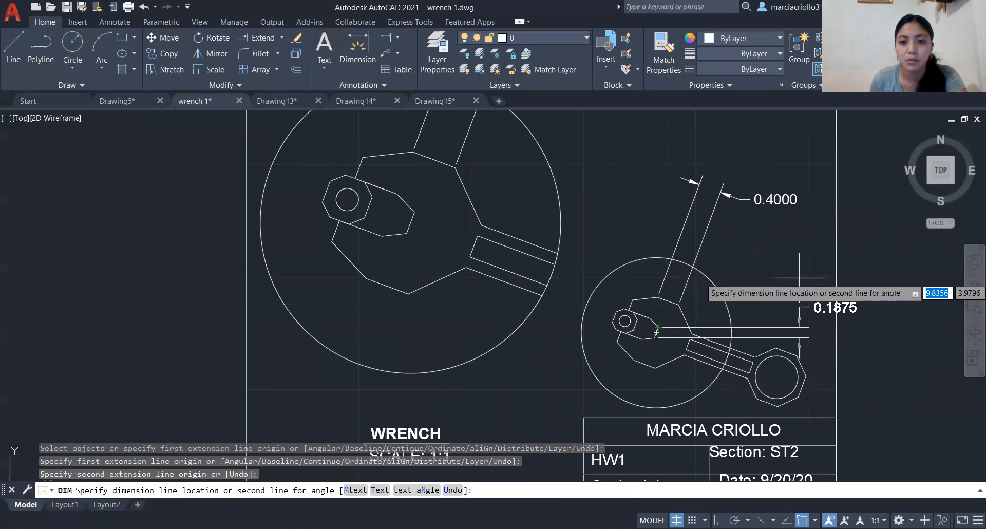
pyautogui.click(748, 273)
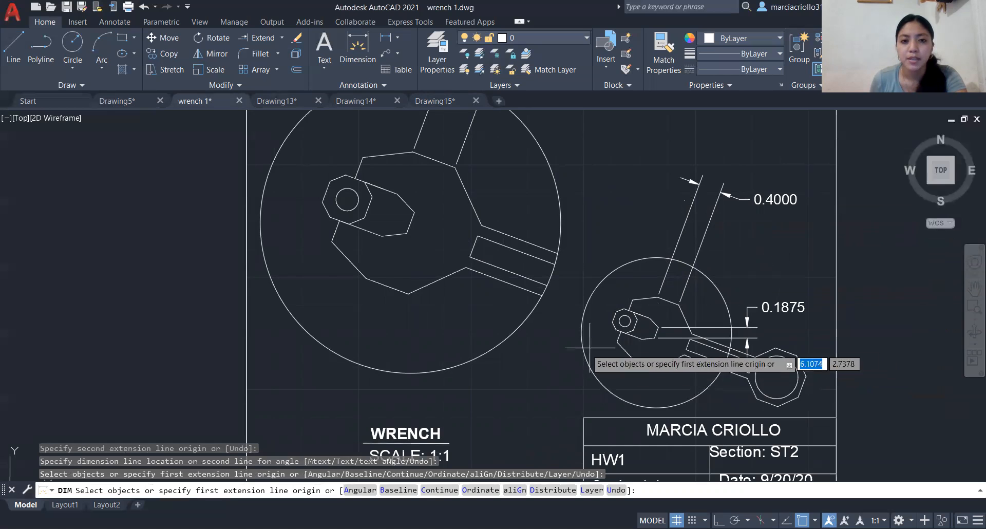
pyautogui.scroll(-4, 723, 340)
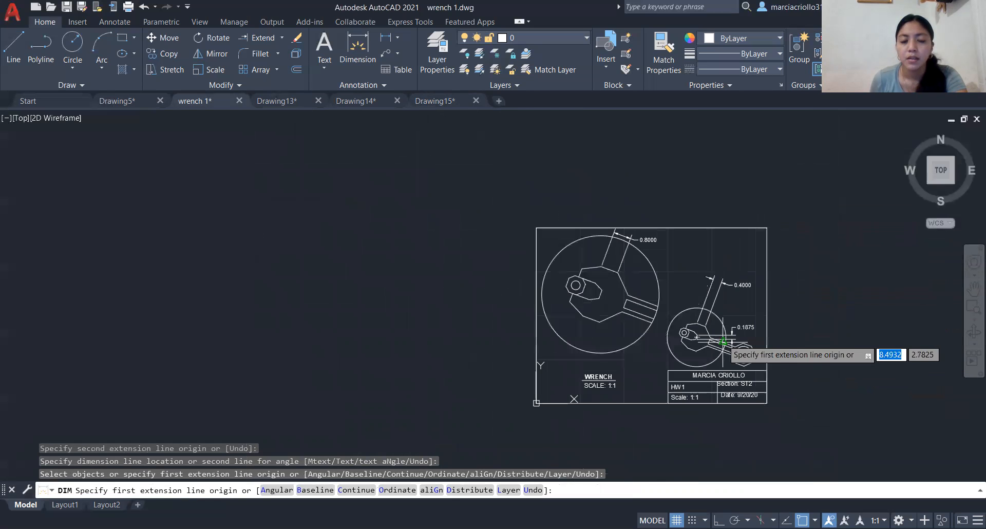
pyautogui.scroll(2, 614, 383)
pyautogui.scroll(2, 565, 377)
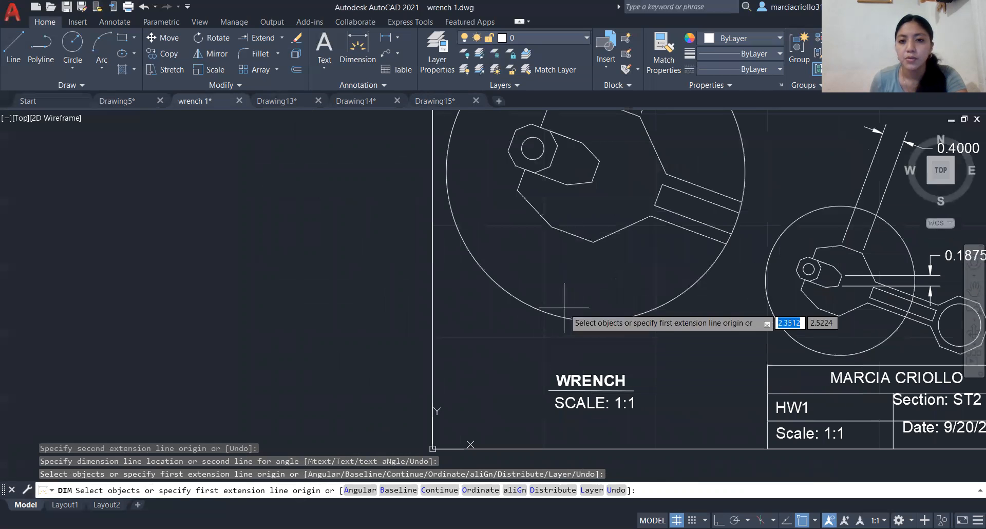
pyautogui.scroll(-2, 565, 378)
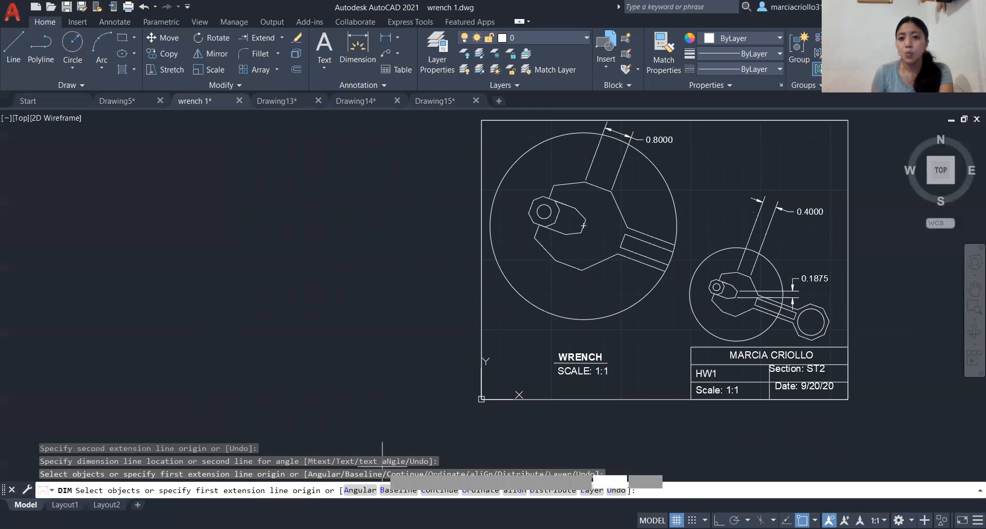
pyautogui.press('Return')
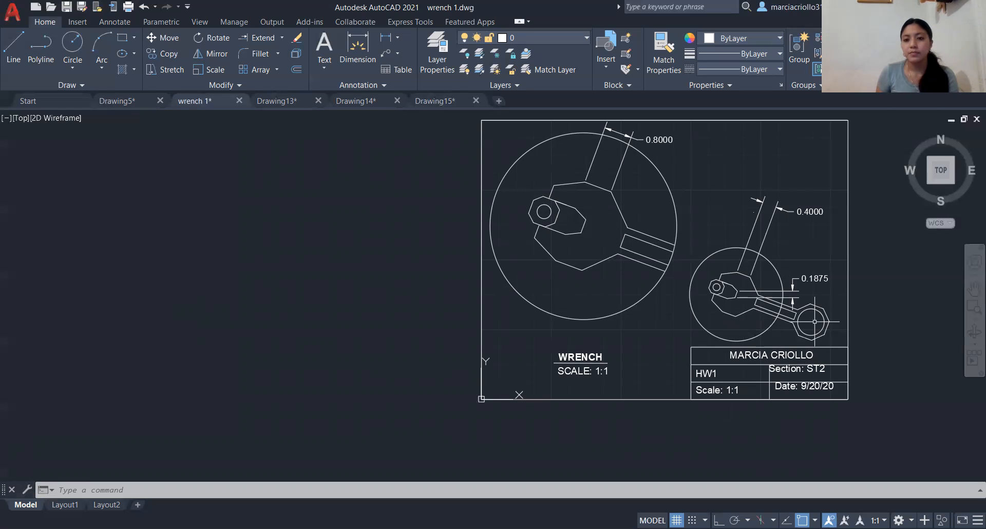
# - Start the Plot command for the wrench 1 sheet, dismissing the batch plot offer, and choose Fax as the printer
pyautogui.click(330, 493)
pyautogui.write('PLOT')
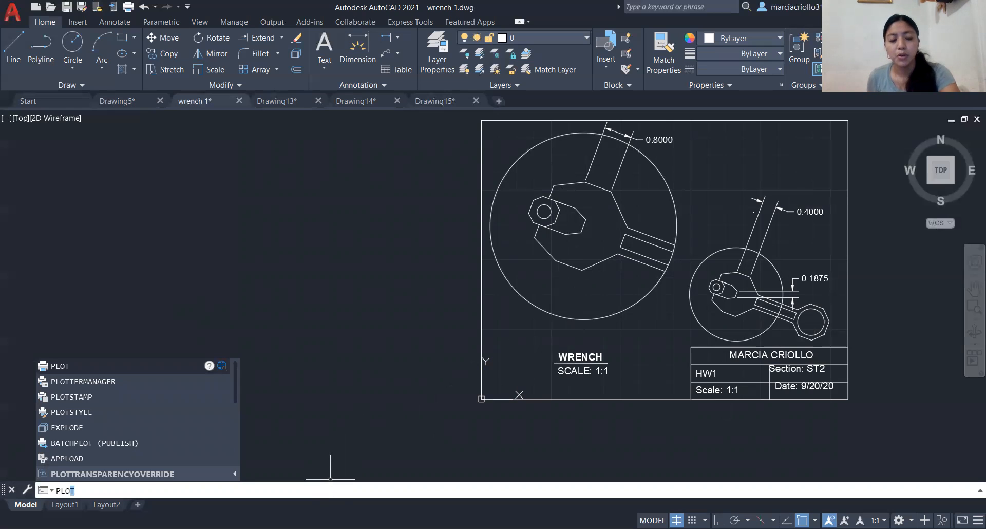
pyautogui.press('Return')
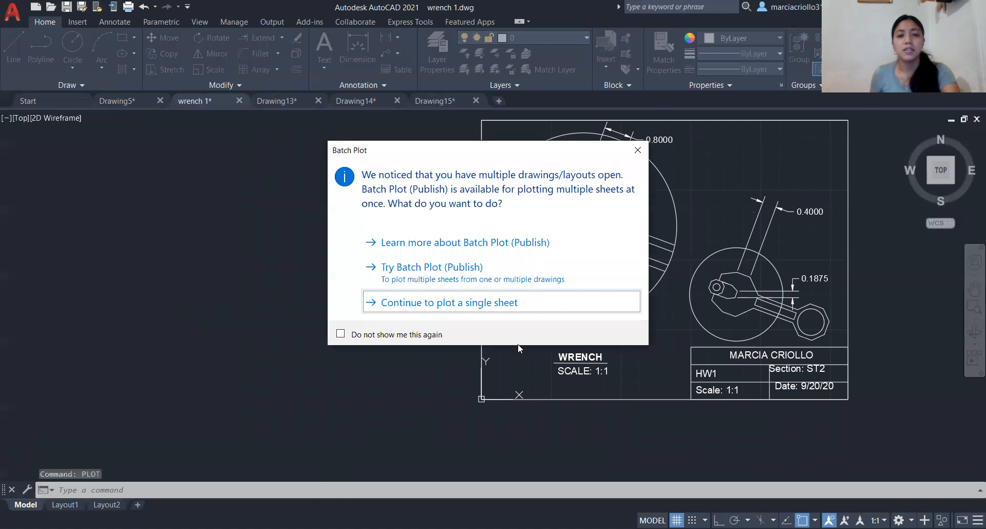
pyautogui.click(638, 153)
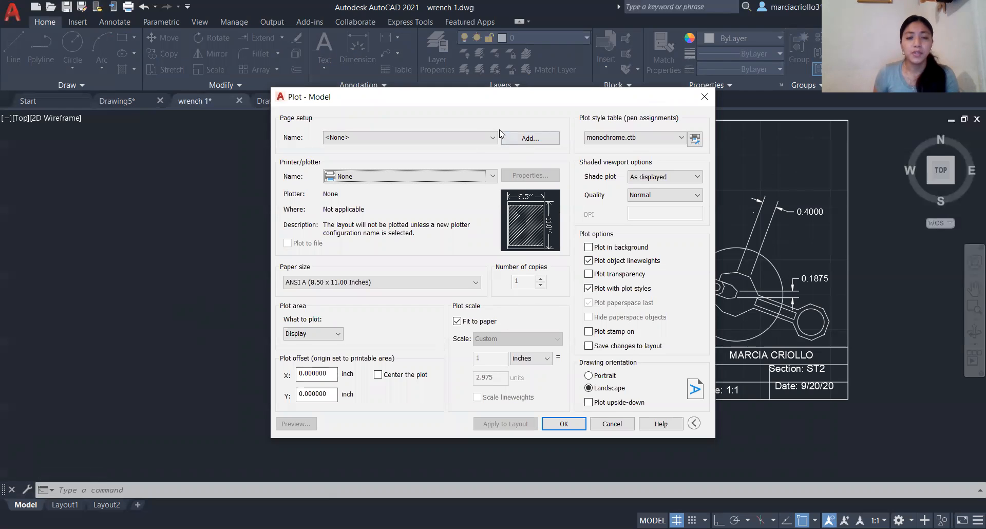
pyautogui.click(472, 142)
pyautogui.click(436, 174)
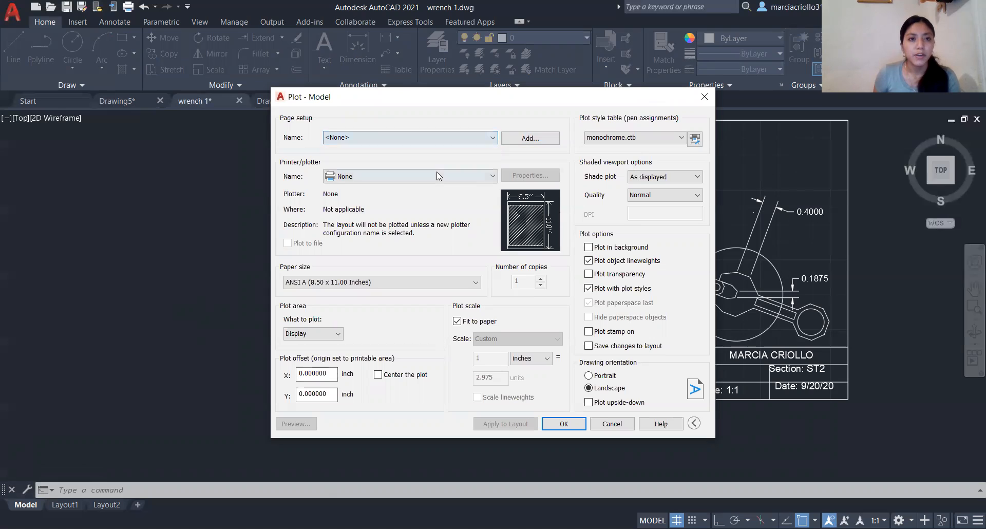
pyautogui.click(435, 173)
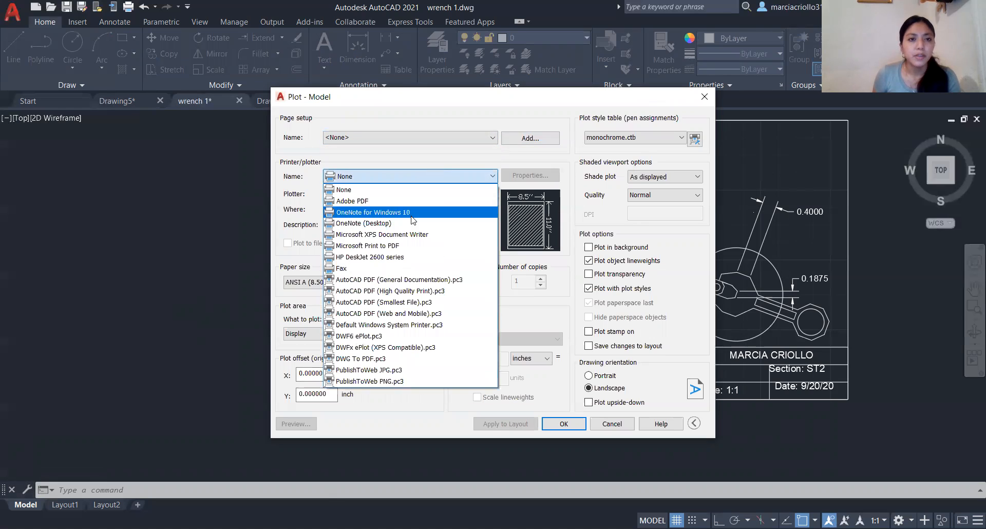
pyautogui.click(382, 273)
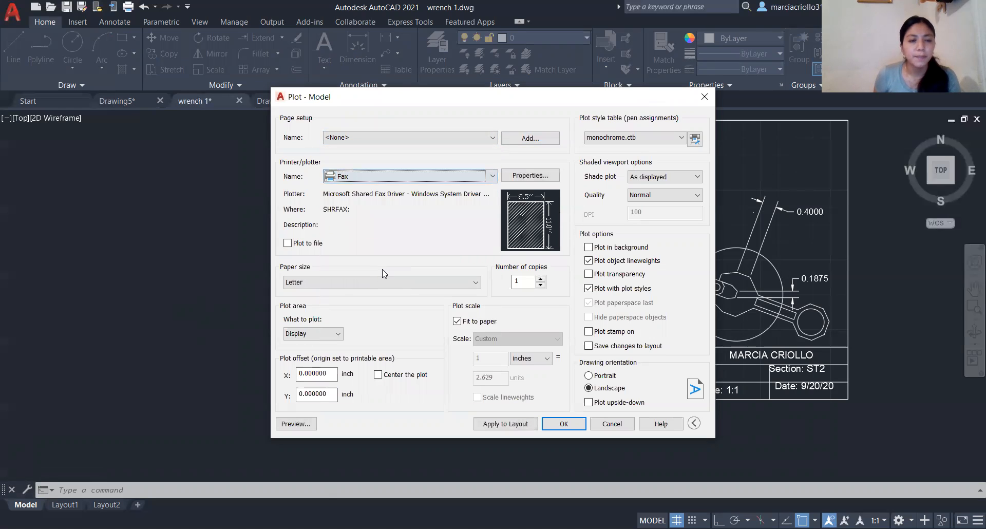
# - Set the plot area to Limits and center the plot on the paper
pyautogui.click(330, 335)
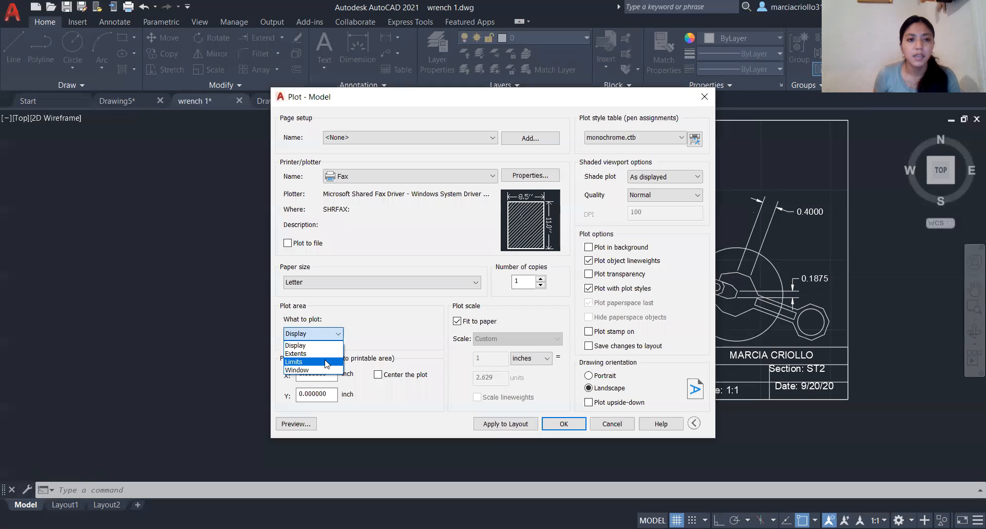
pyautogui.click(327, 362)
pyautogui.click(382, 377)
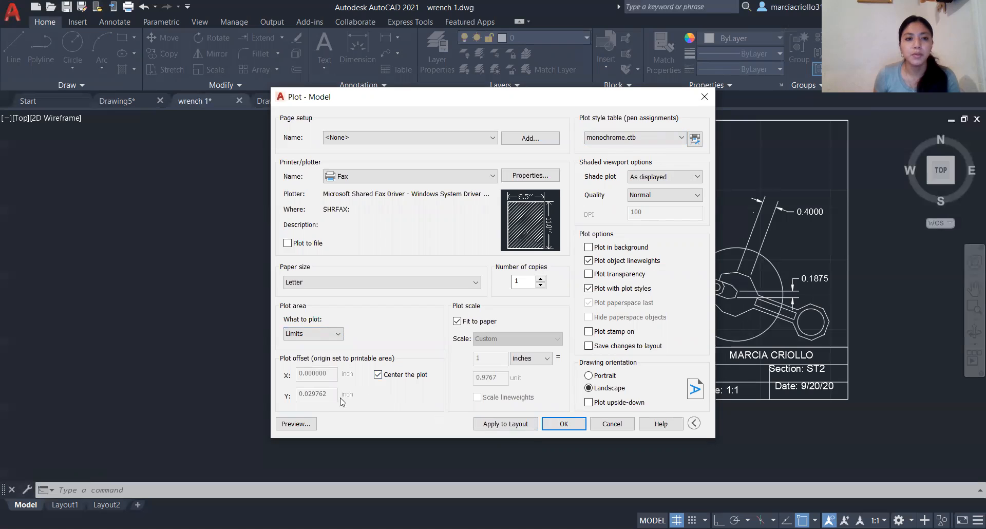
# - Preview the wrench sheet's plot, and leave the preview and the plot setup without printing
pyautogui.click(297, 426)
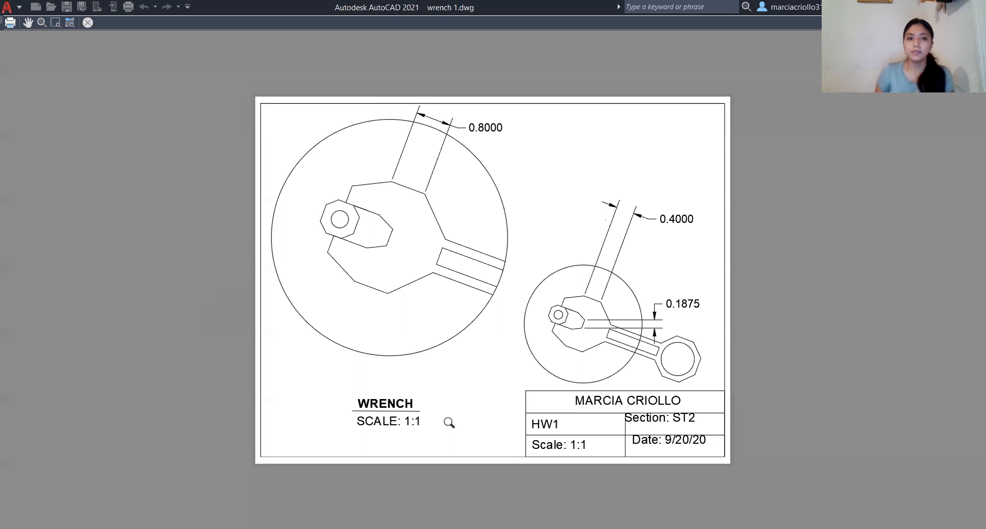
pyautogui.press('Escape')
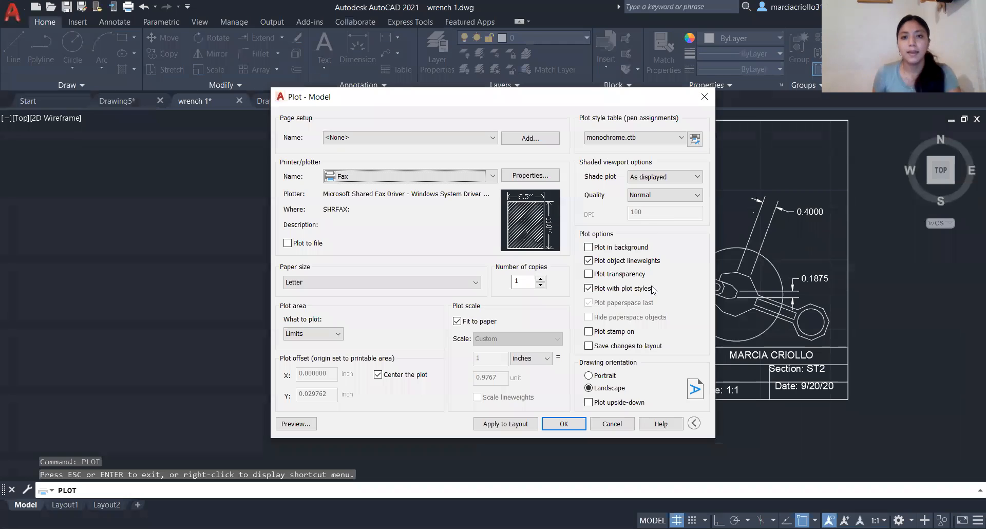
pyautogui.click(705, 97)
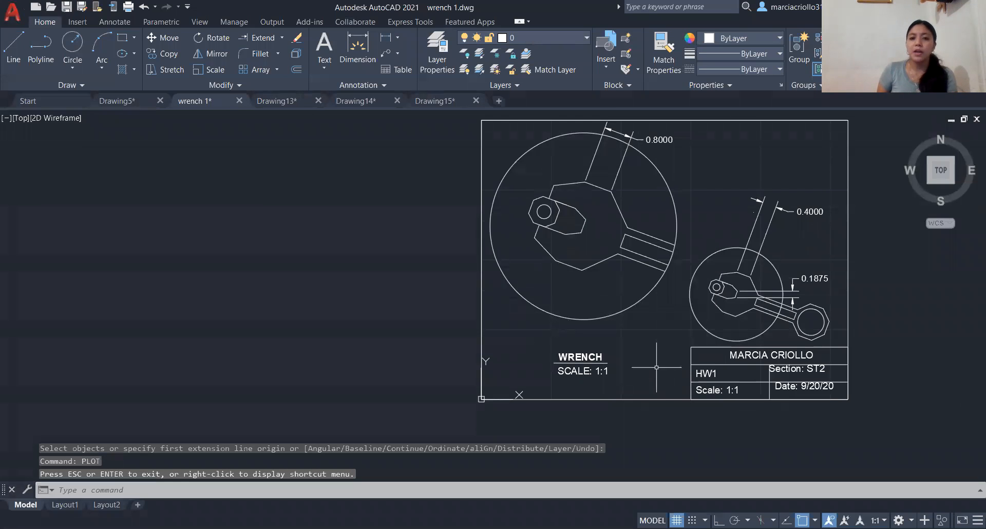